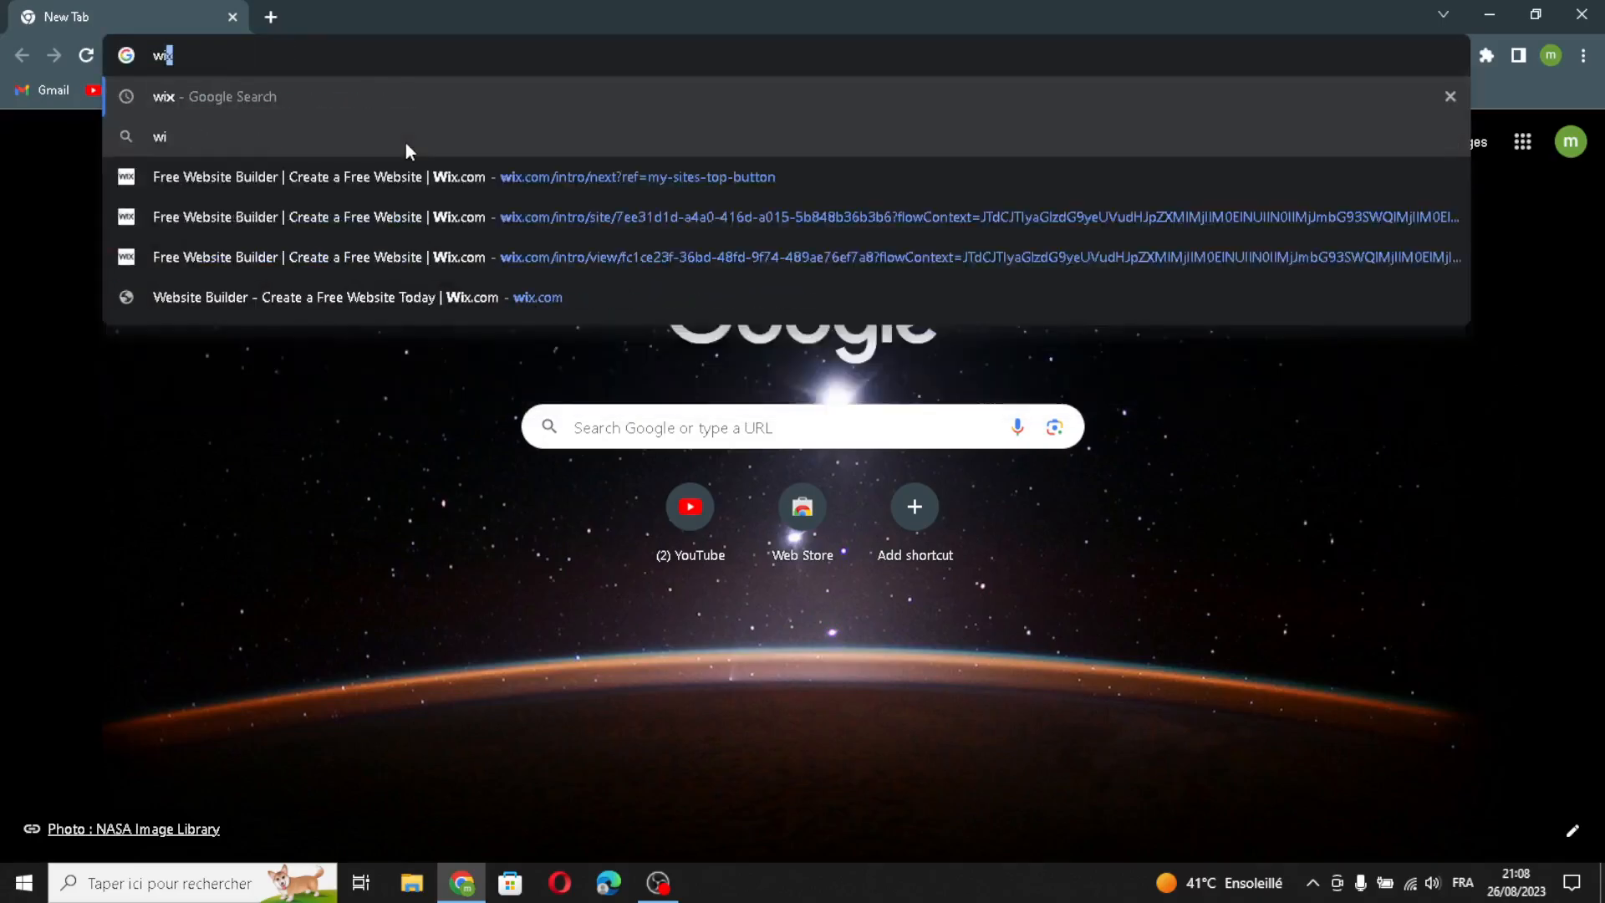
Step: Search the web for wix, open the Wix site and start creating a new site
{"action": "key", "text": "Return"}
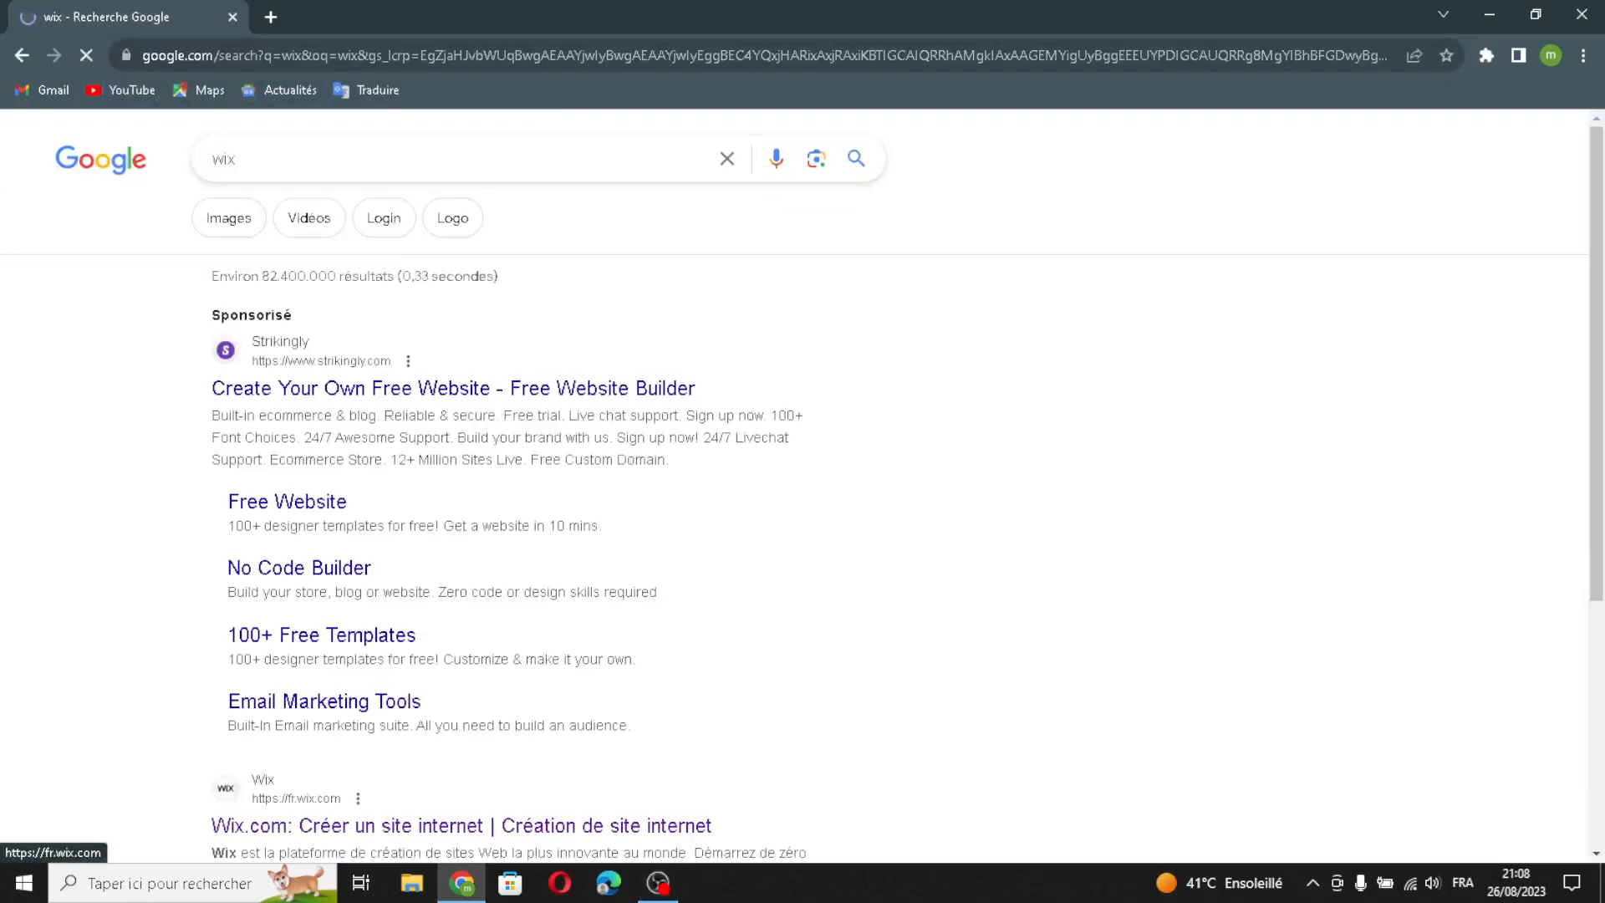
{"action": "scroll", "coordinate": [668, 527], "scroll_direction": "down", "scroll_amount": 3}
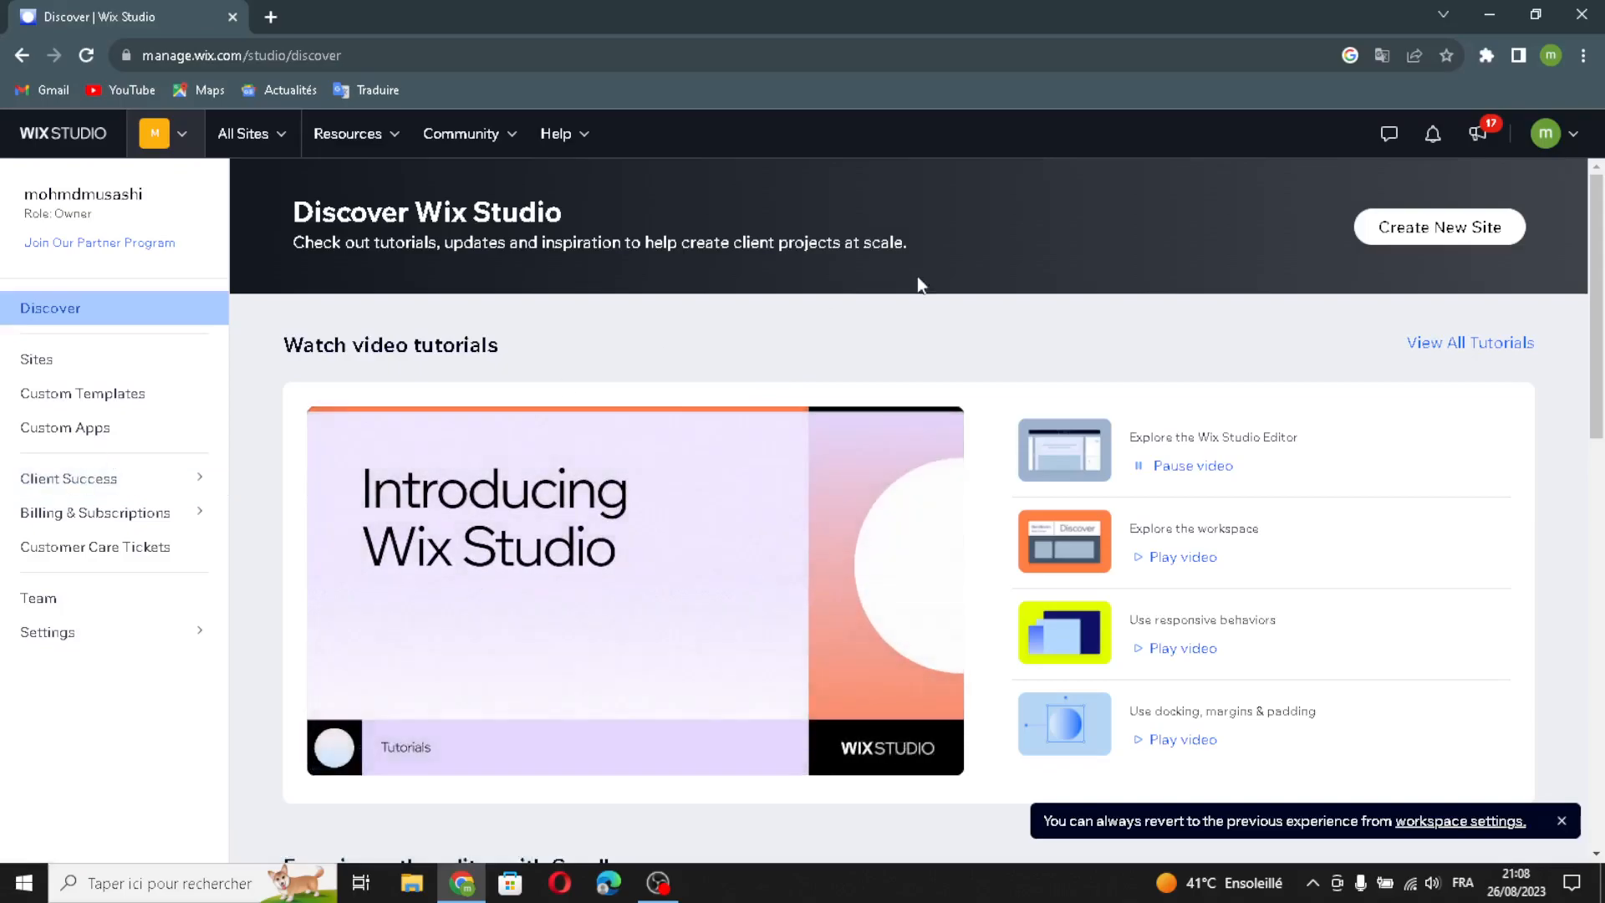
{"action": "left_click", "coordinate": [1375, 240]}
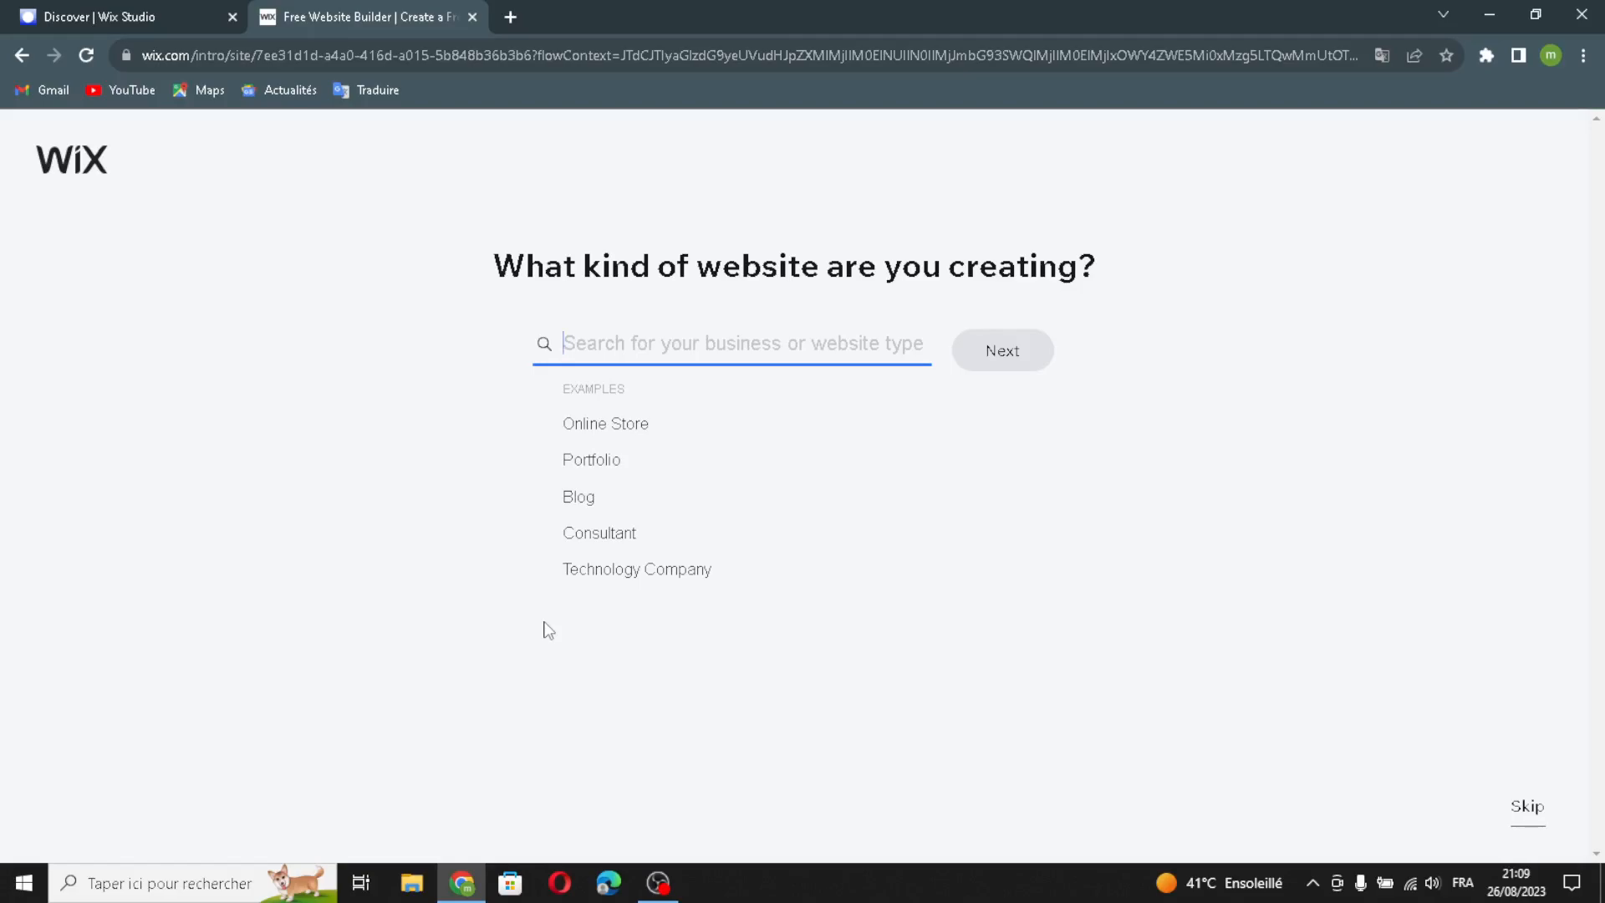
Step: Look up "handmade wooden" as the website type and choose Wood Store
{"action": "type", "text": "handmad"}
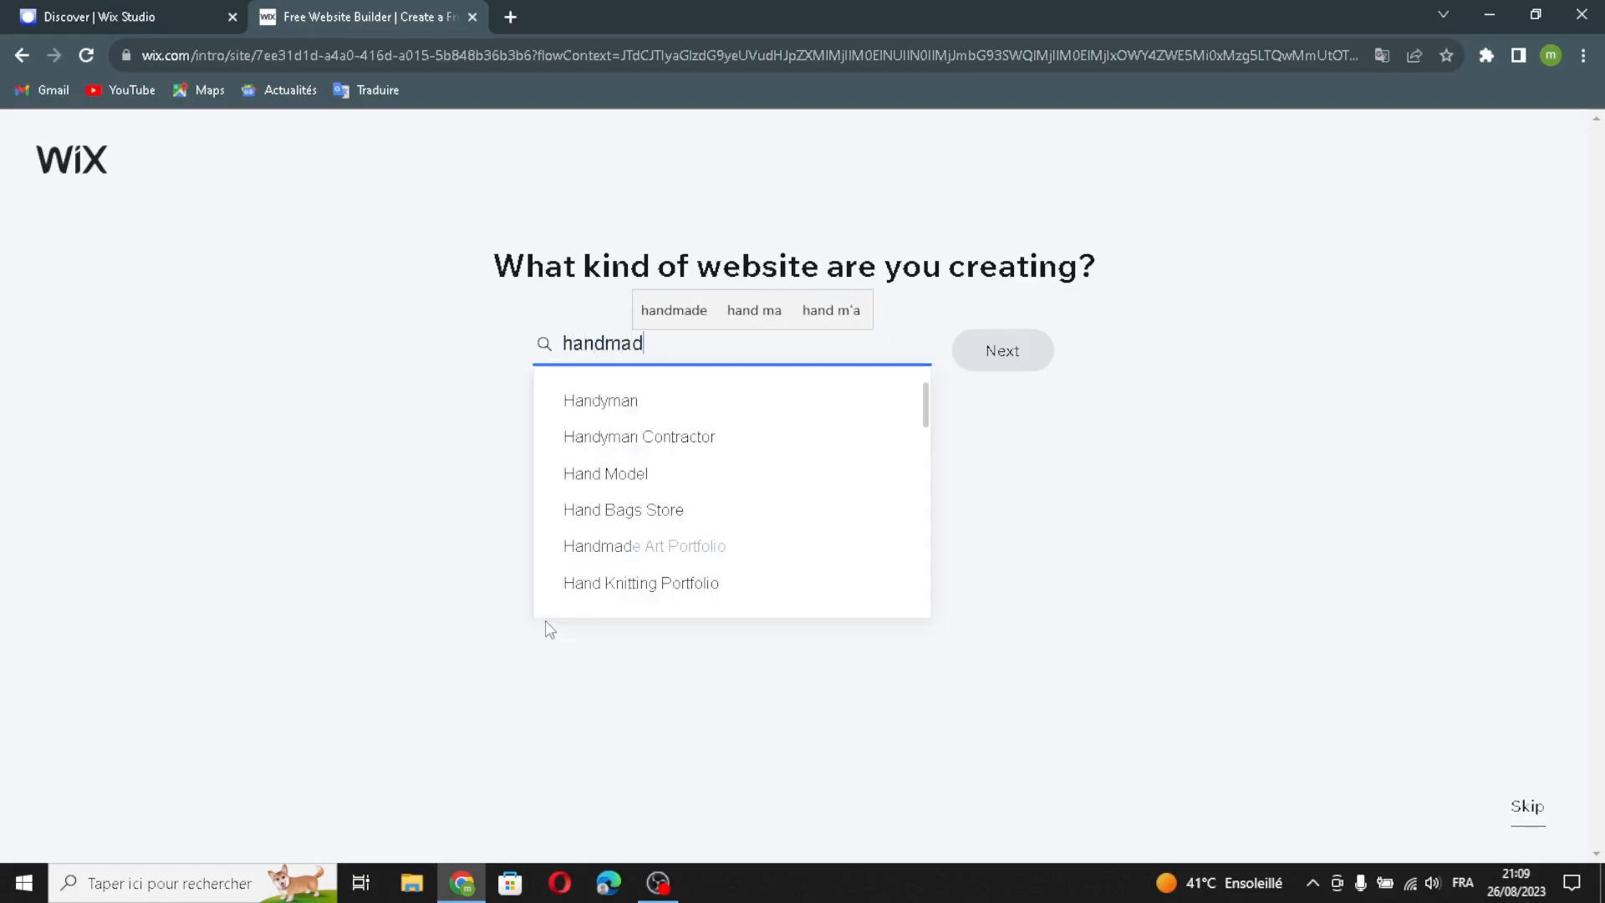
{"action": "type", "text": "e wooden"}
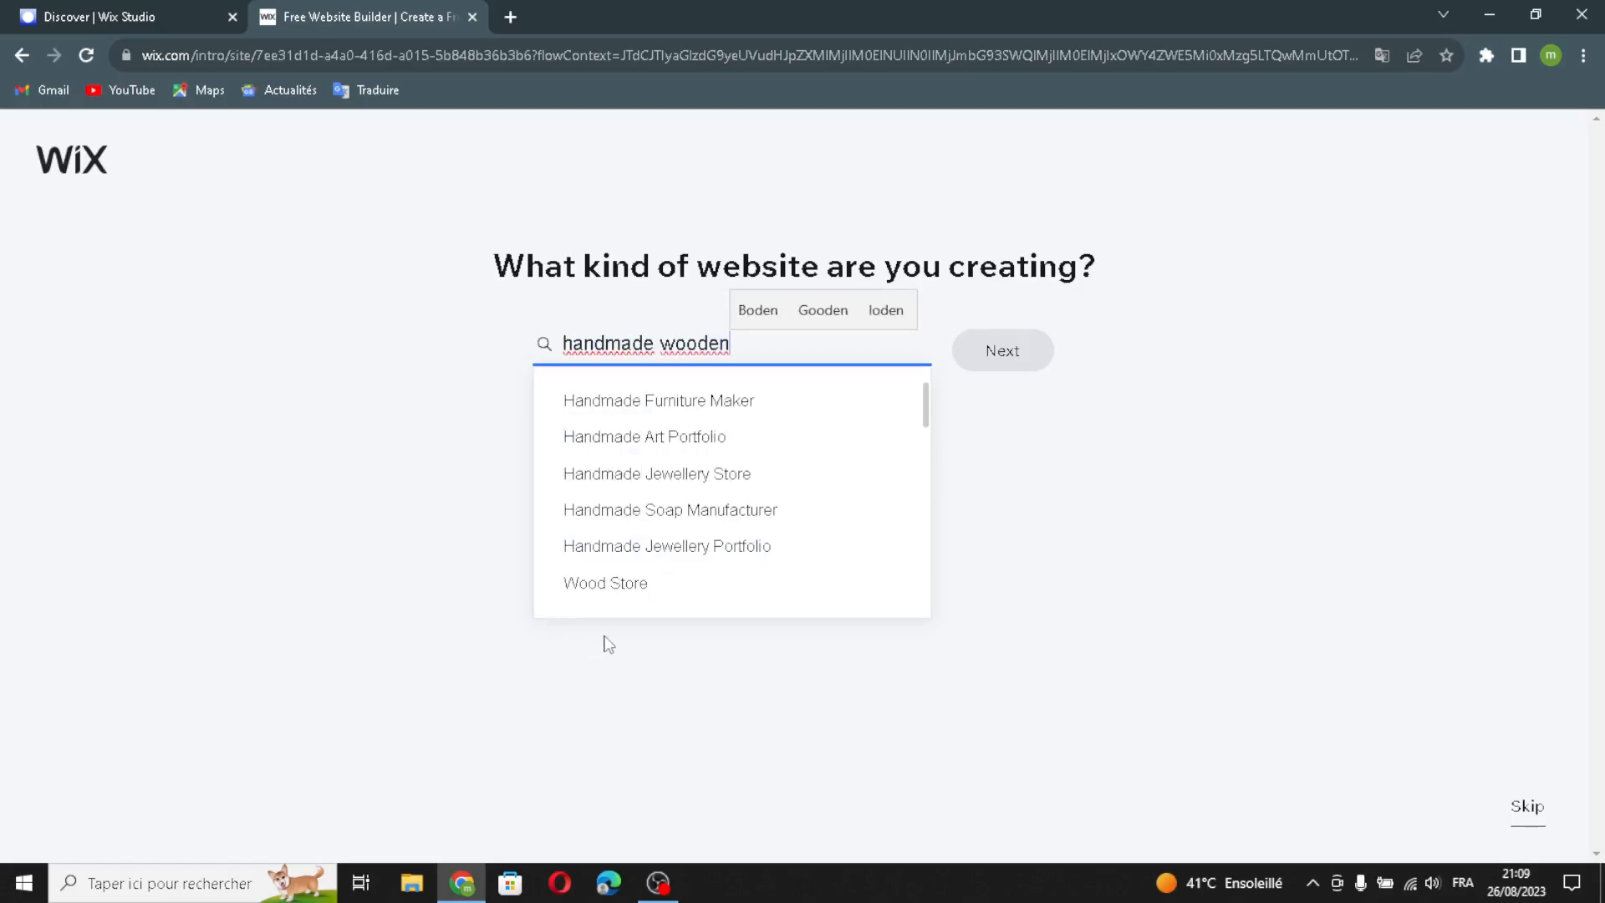
{"action": "left_click", "coordinate": [616, 587]}
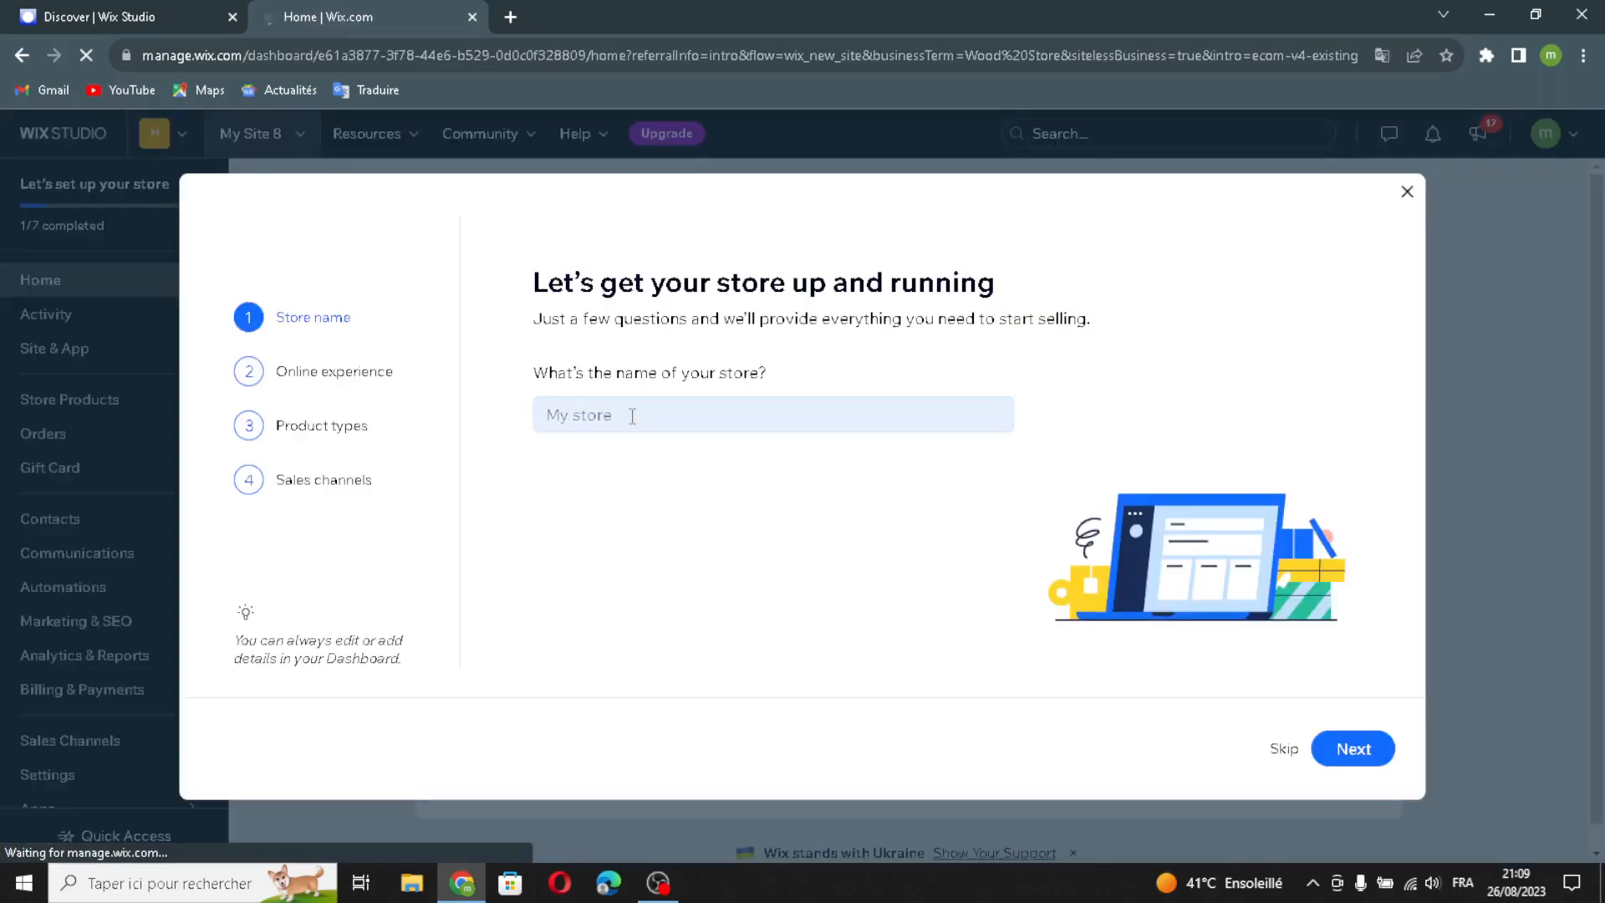
Step: Name the store CraftWood Creations and answer "No, I'm just starting out" to having an online store
{"action": "left_click", "coordinate": [669, 408]}
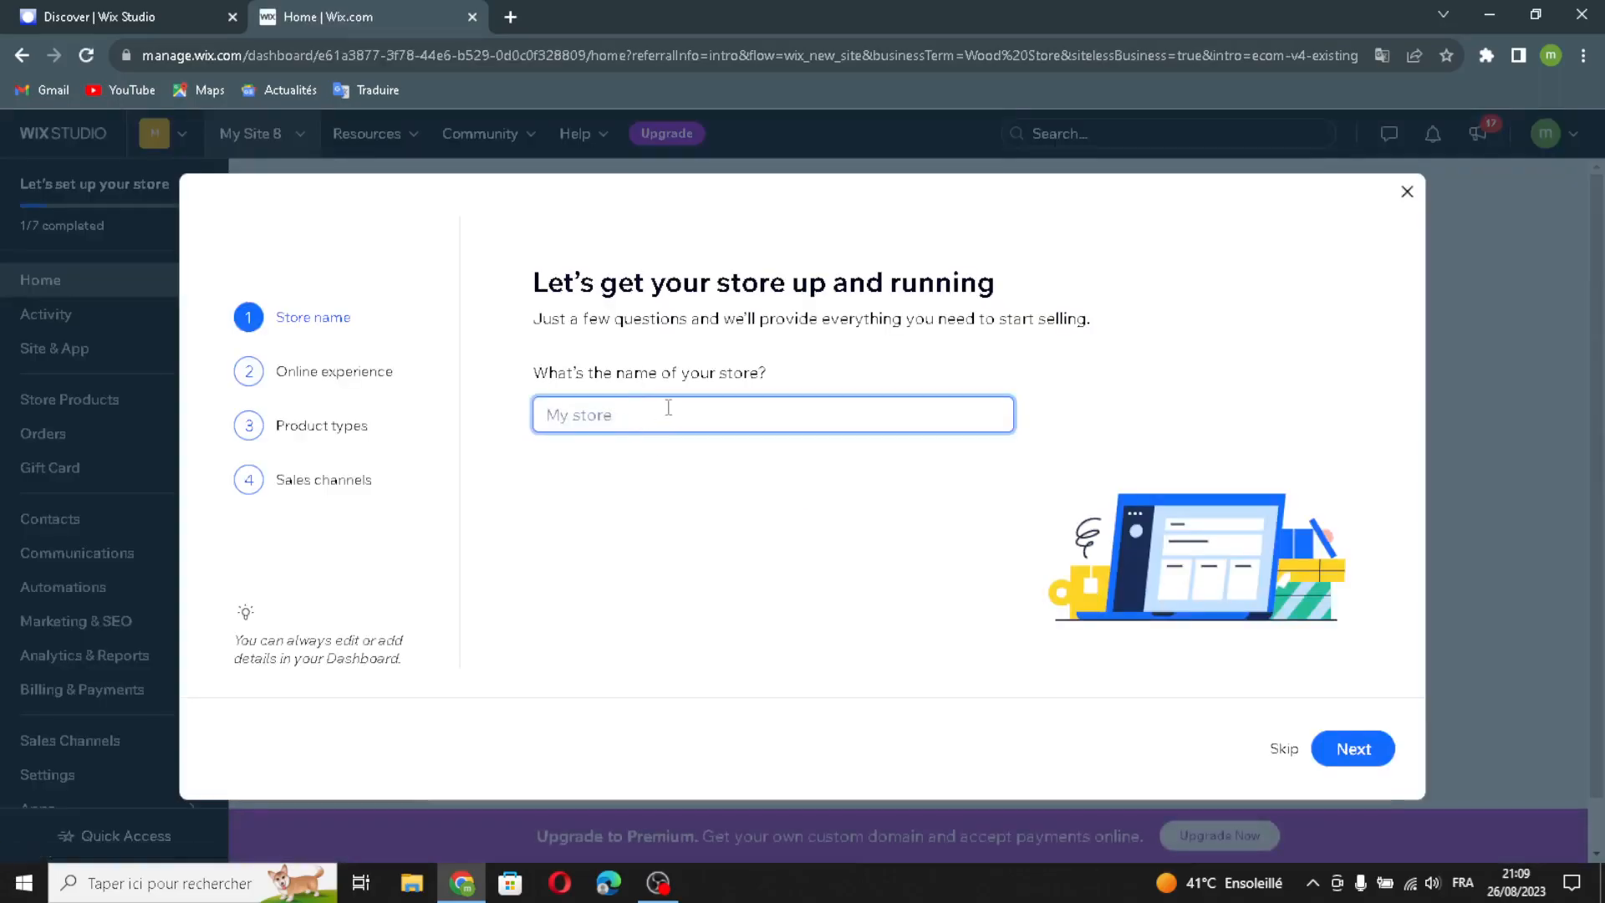
{"action": "left_click", "coordinate": [605, 406]}
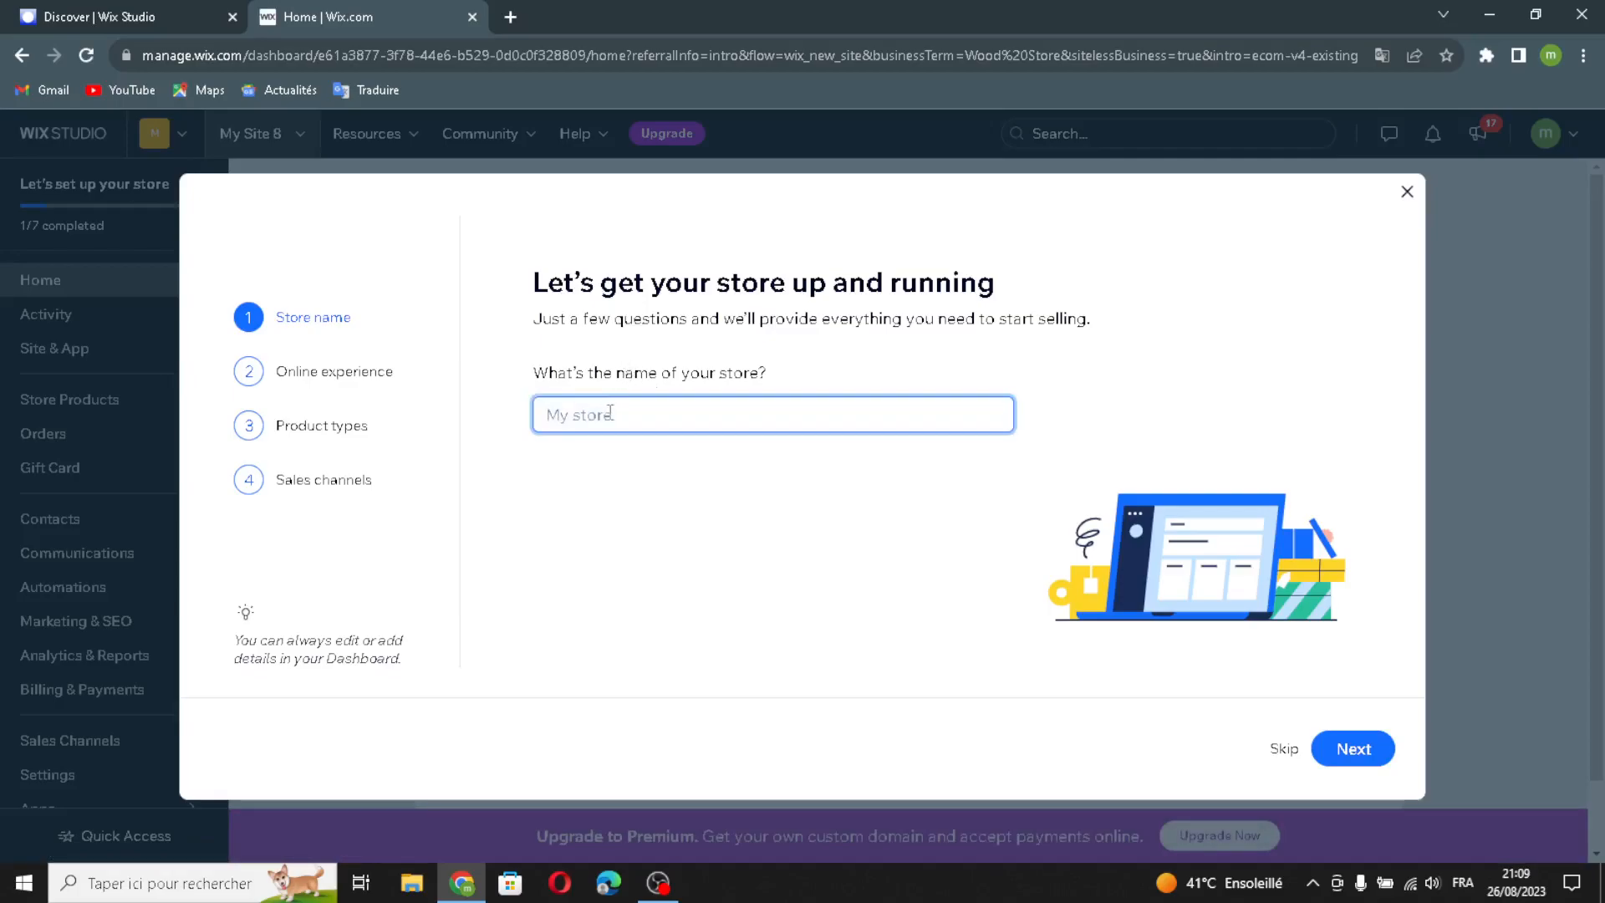
{"action": "type", "text": "CraftWood Creations"}
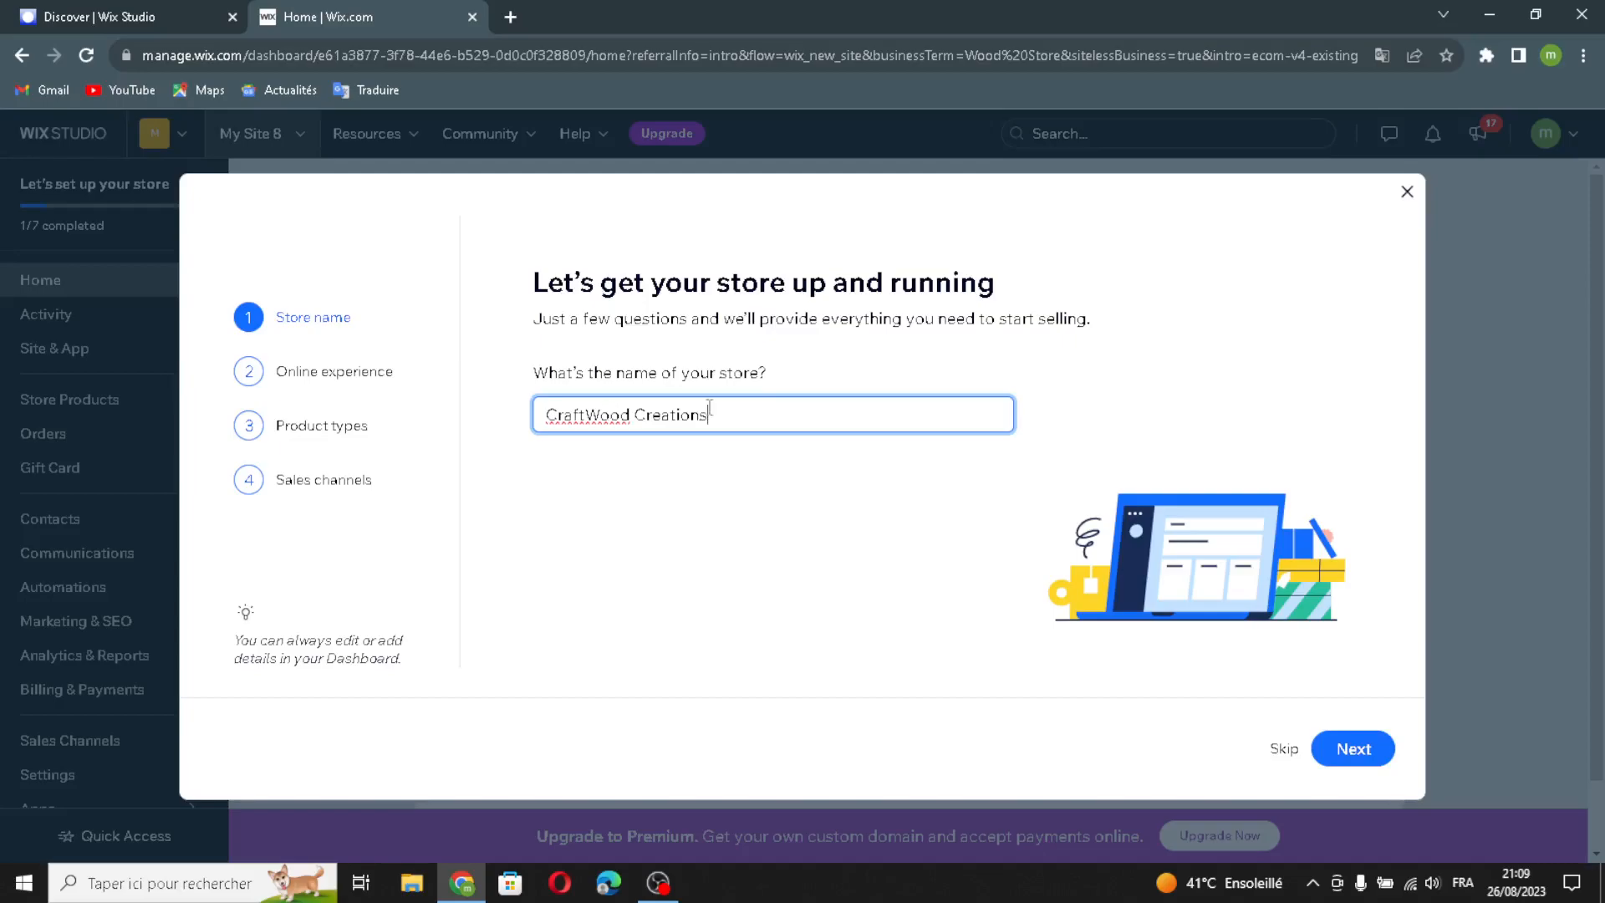
{"action": "left_click", "coordinate": [1347, 749]}
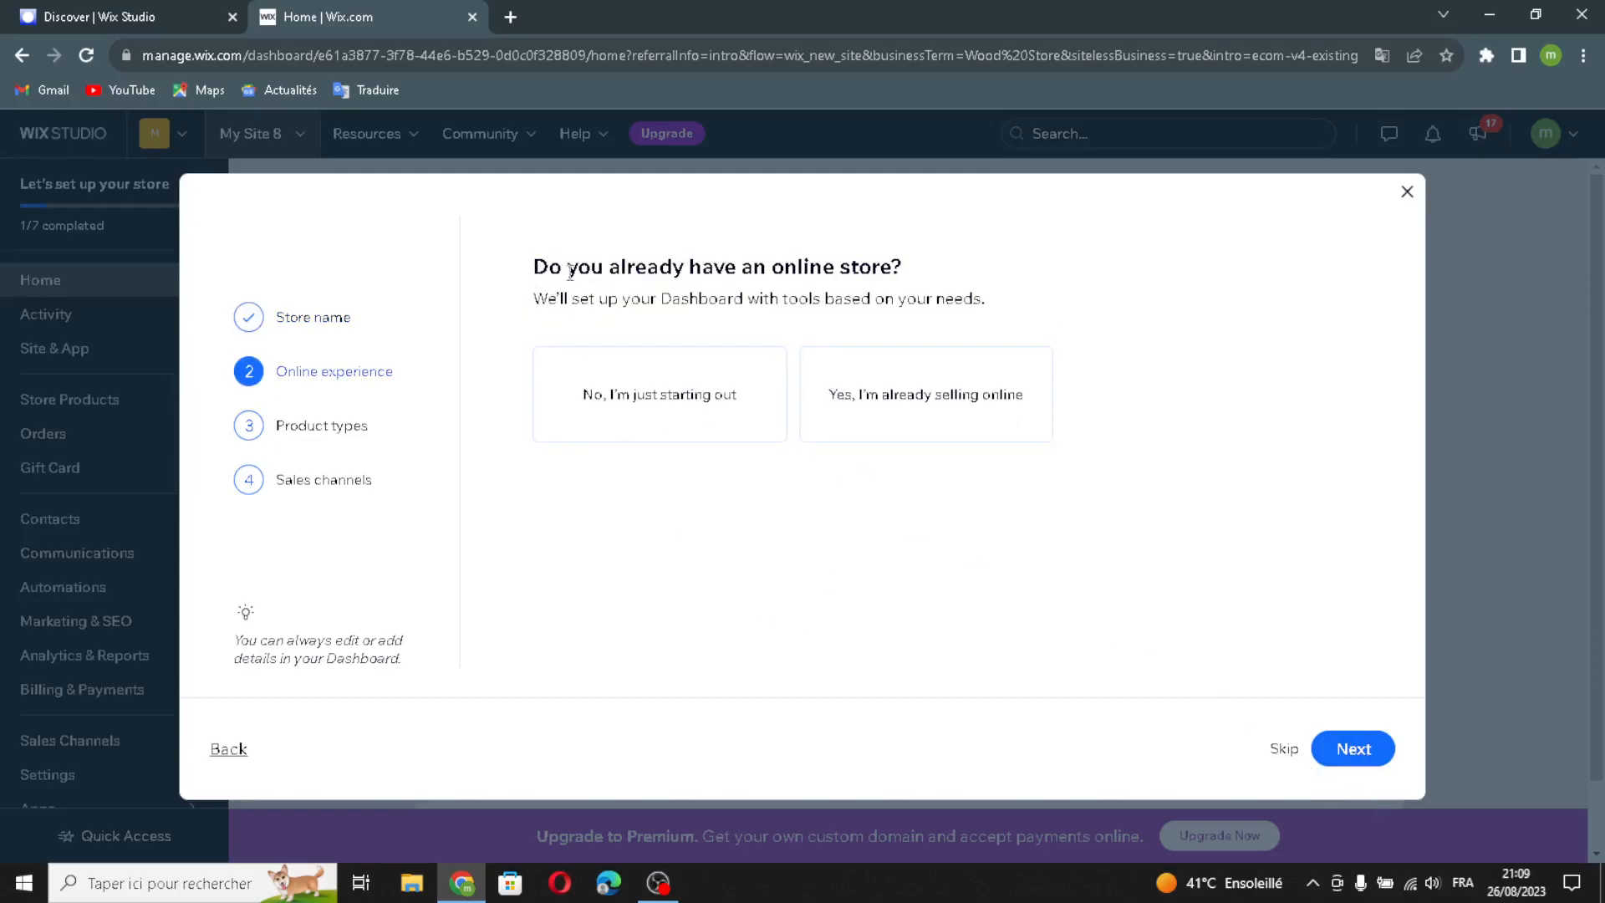
{"action": "left_click", "coordinate": [737, 381]}
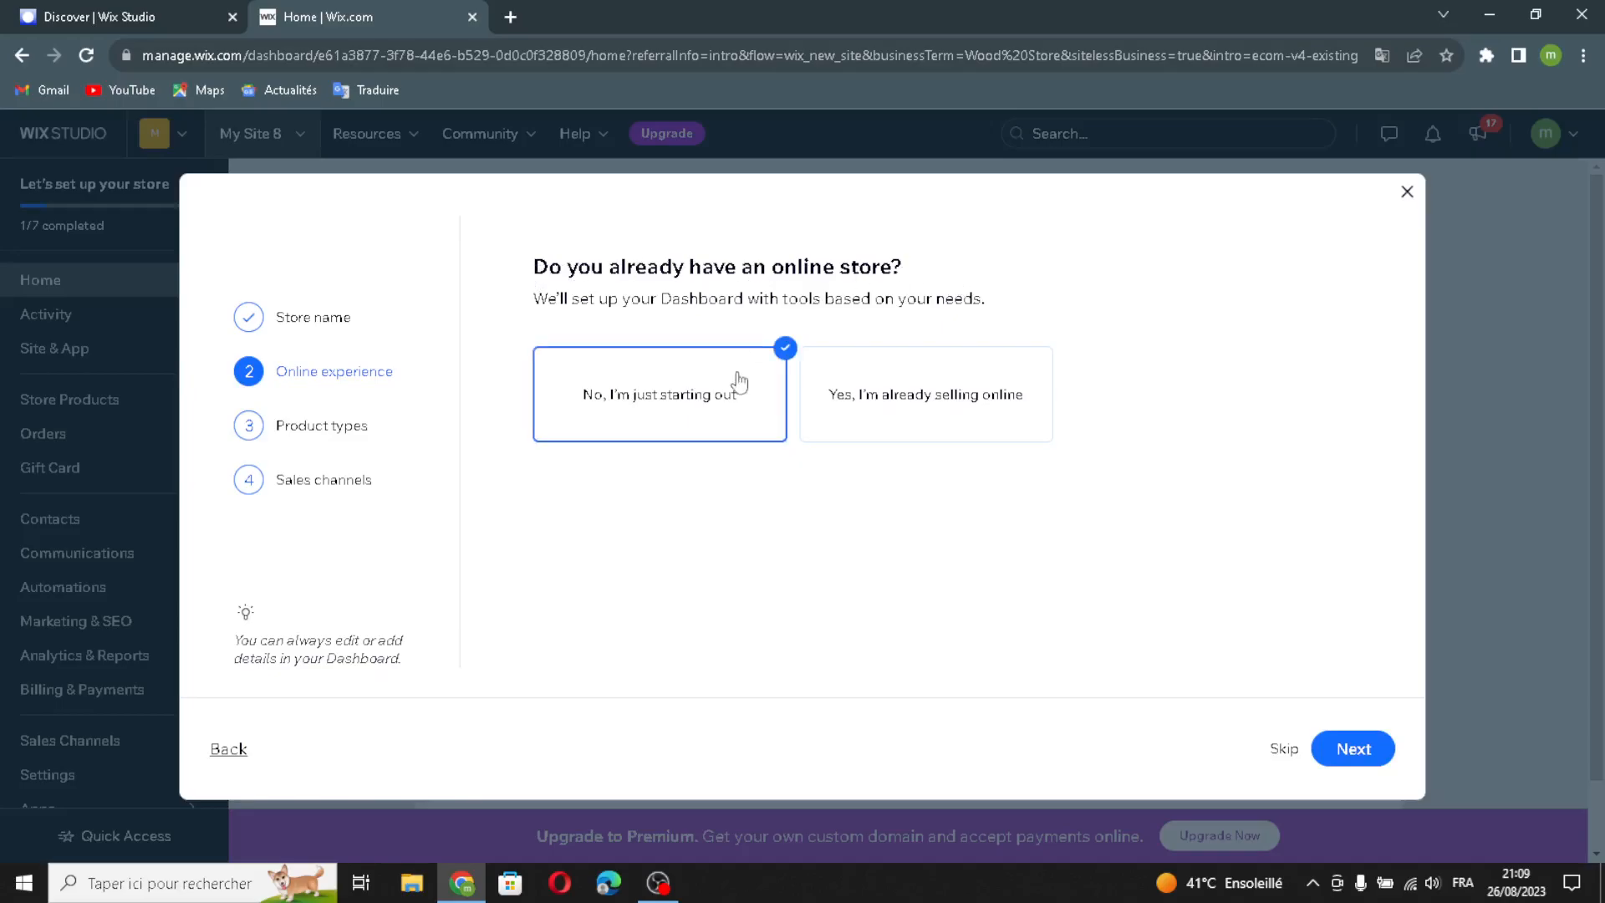
{"action": "left_click", "coordinate": [1347, 746]}
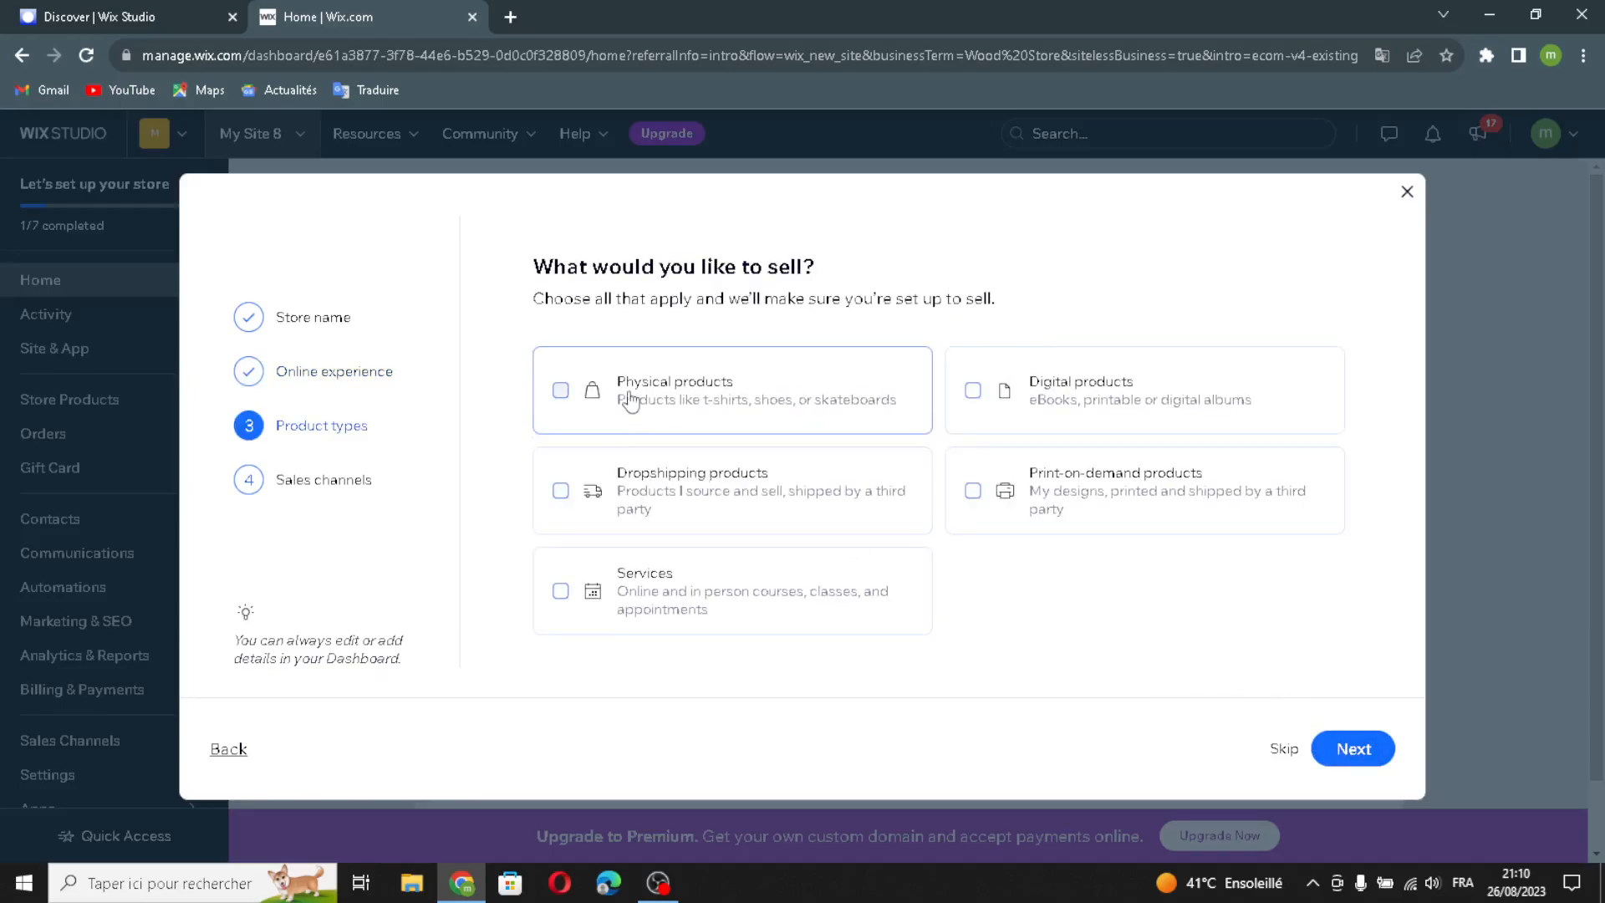
Step: Choose physical, dropshipping, digital, services and print-on-demand as the product types to sell, and continue
{"action": "left_click", "coordinate": [591, 390]}
{"action": "left_click", "coordinate": [593, 501]}
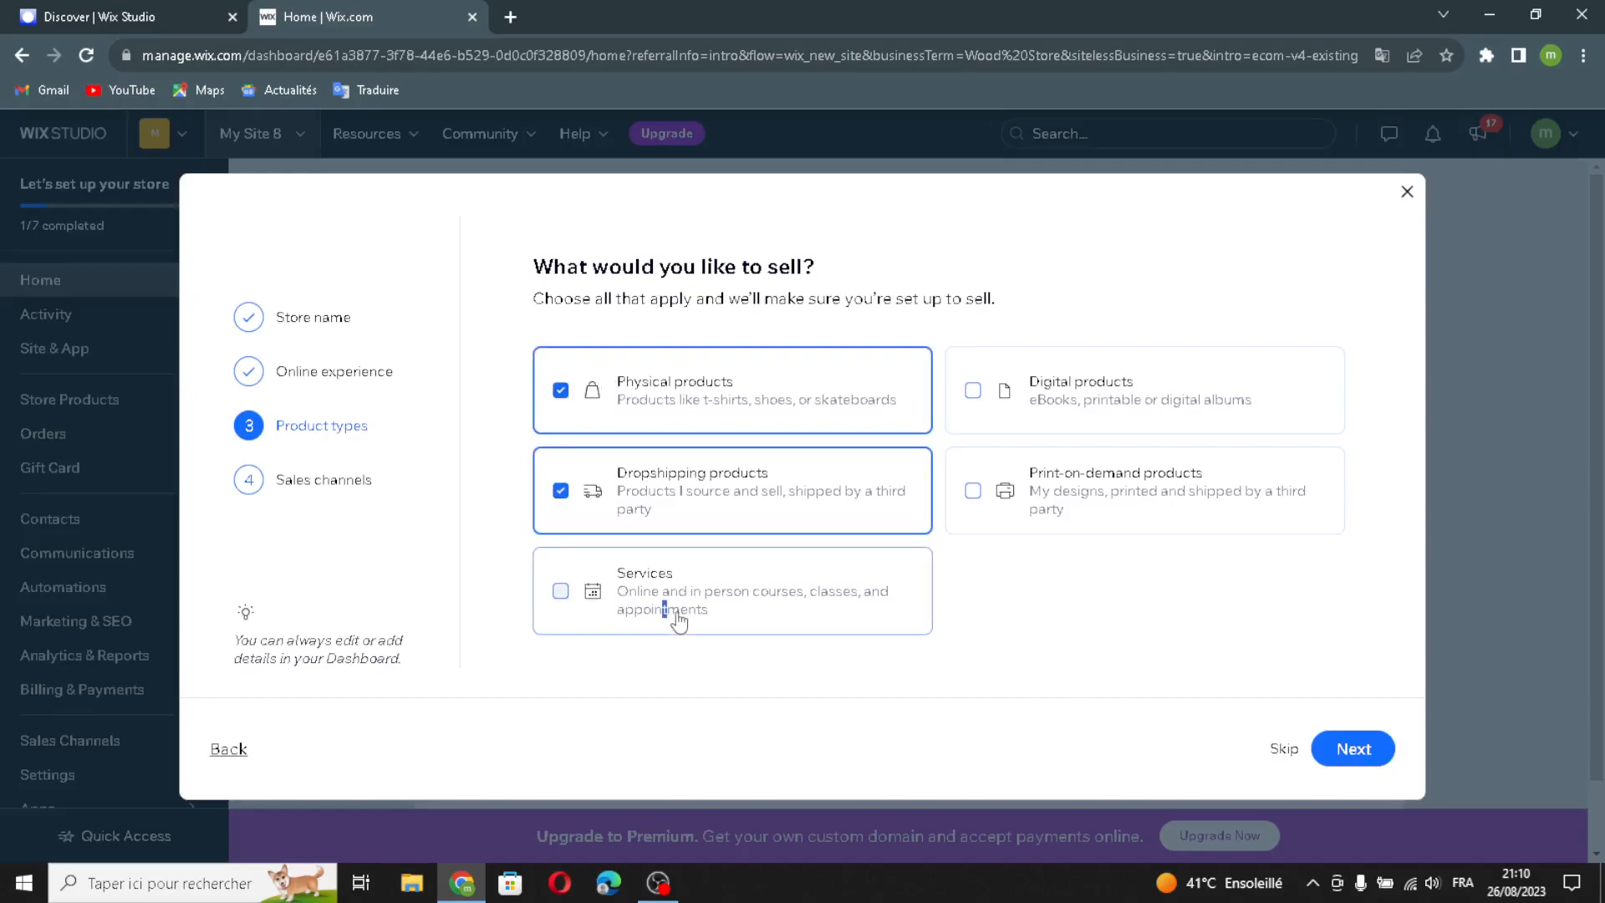
{"action": "left_click", "coordinate": [1045, 405]}
{"action": "left_click", "coordinate": [736, 611]}
{"action": "left_click", "coordinate": [1011, 512]}
{"action": "left_click", "coordinate": [1346, 746]}
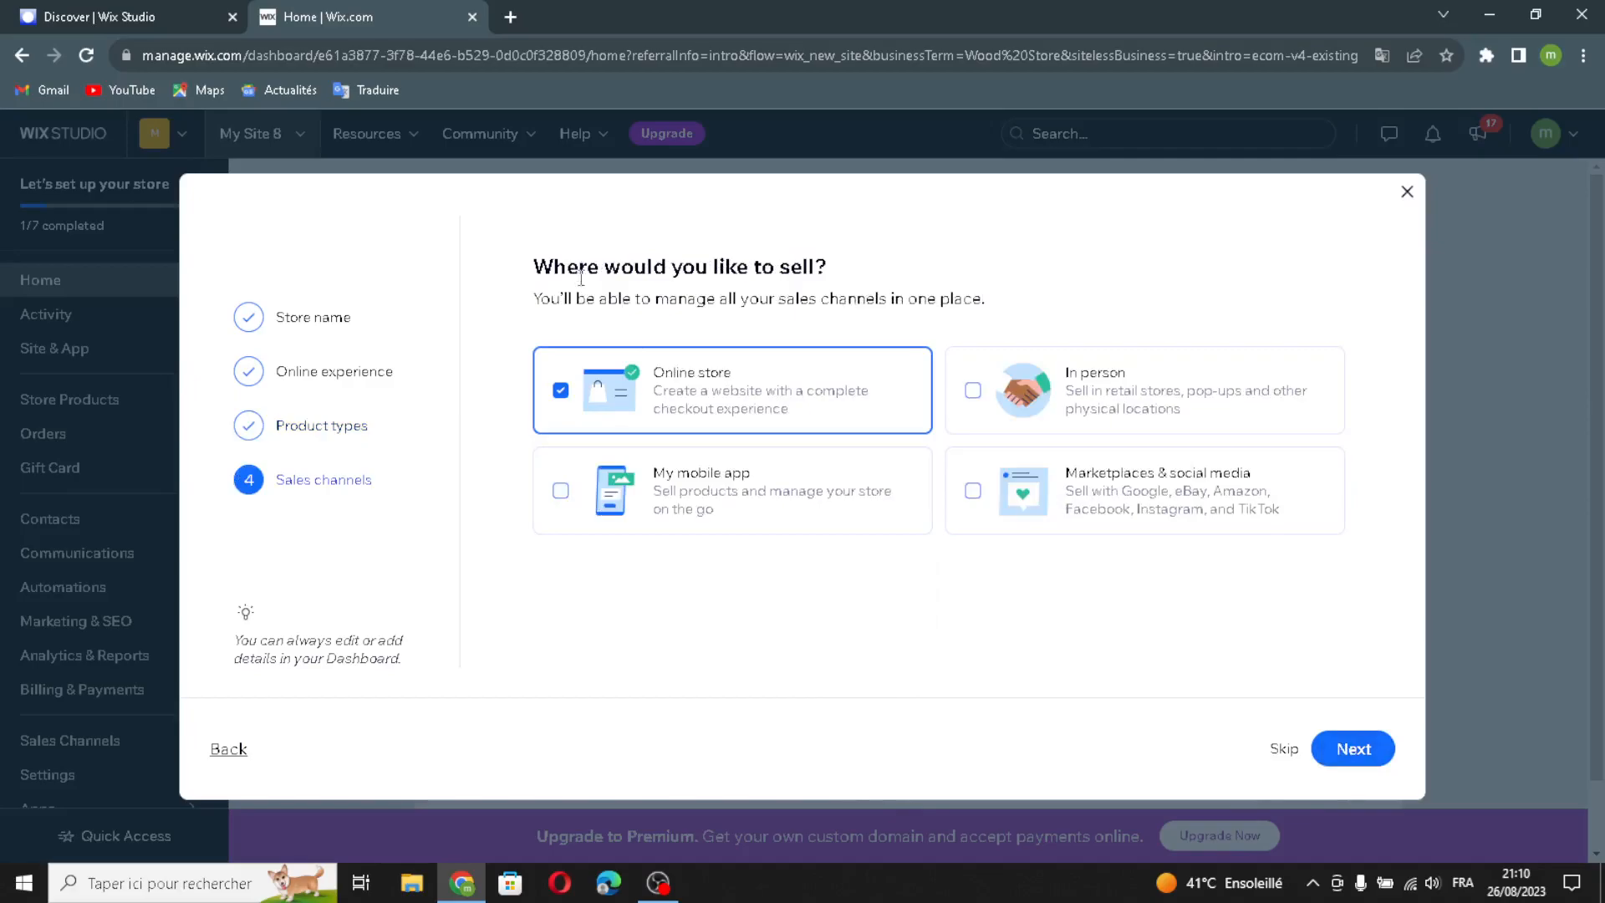
Step: Add My mobile app and Marketplaces & social media to the sales channels and finish the store setup questions
{"action": "left_click", "coordinate": [590, 502]}
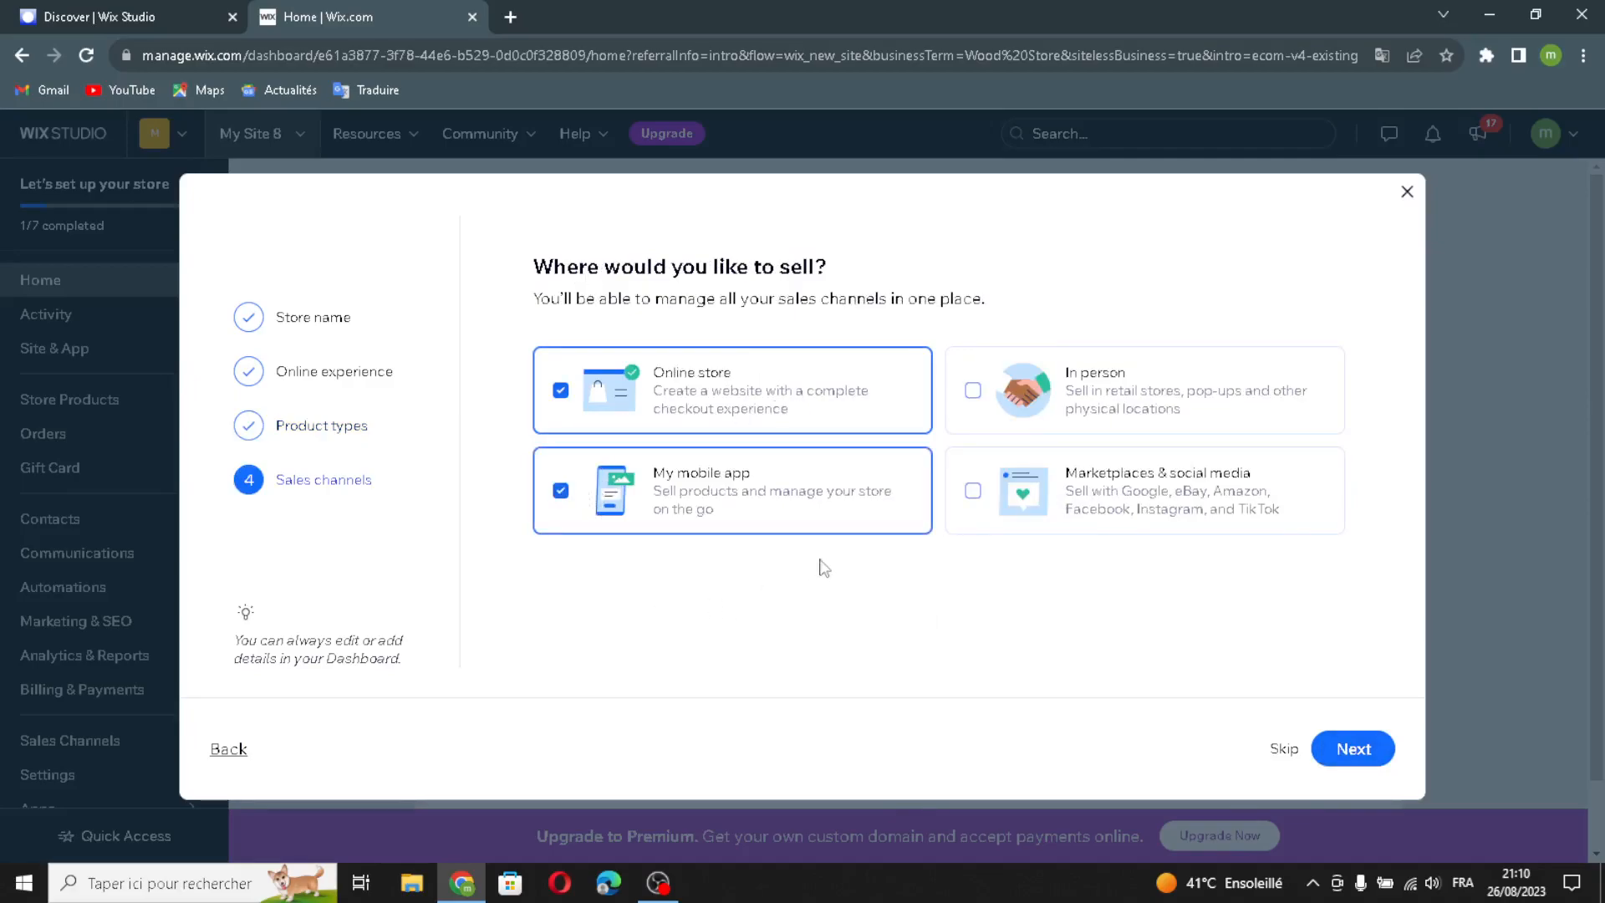
{"action": "left_click", "coordinate": [1086, 498]}
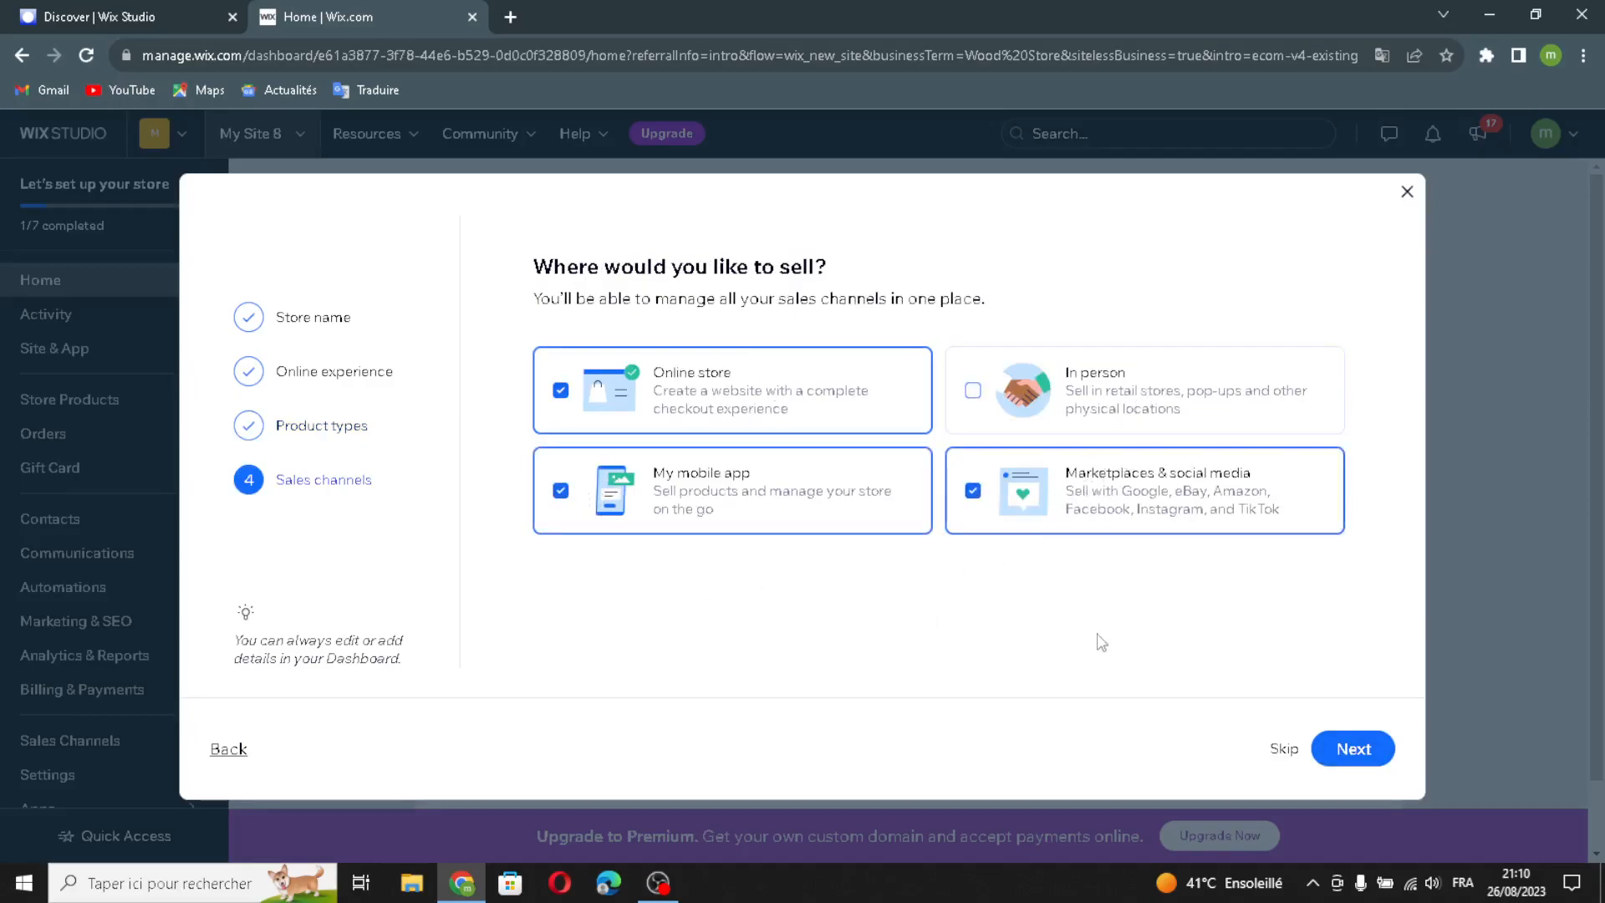
{"action": "left_click", "coordinate": [1347, 750]}
{"action": "left_click", "coordinate": [770, 490]}
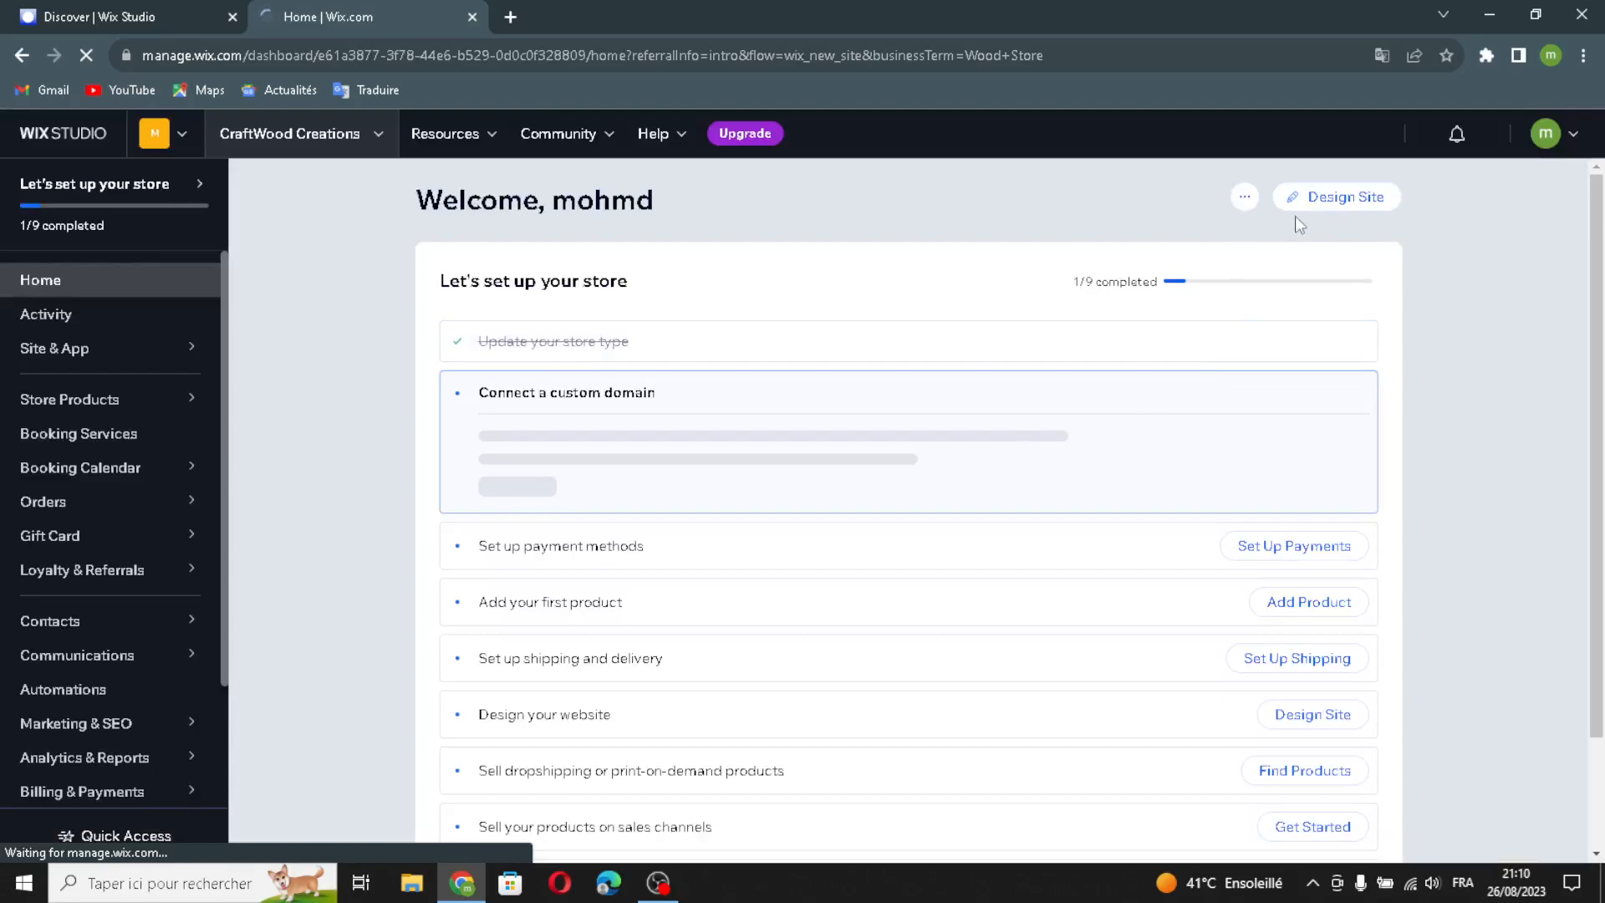
Step: Start designing the site by letting Wix create it, and accept the business info without filling in a social link
{"action": "left_click", "coordinate": [1295, 199]}
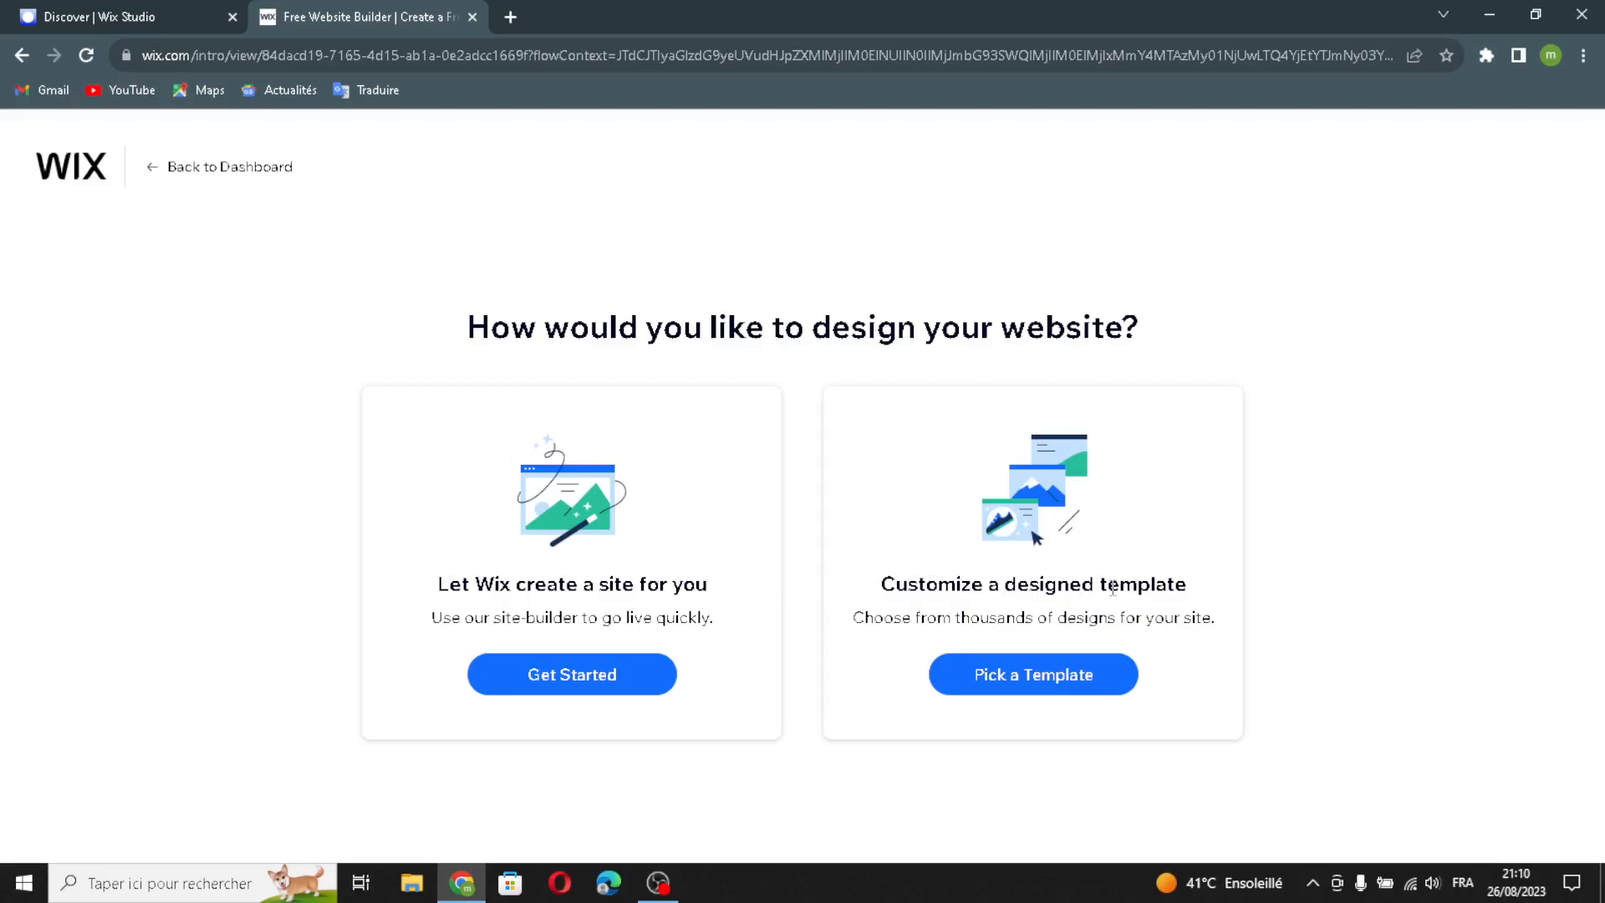
{"action": "left_click", "coordinate": [625, 682]}
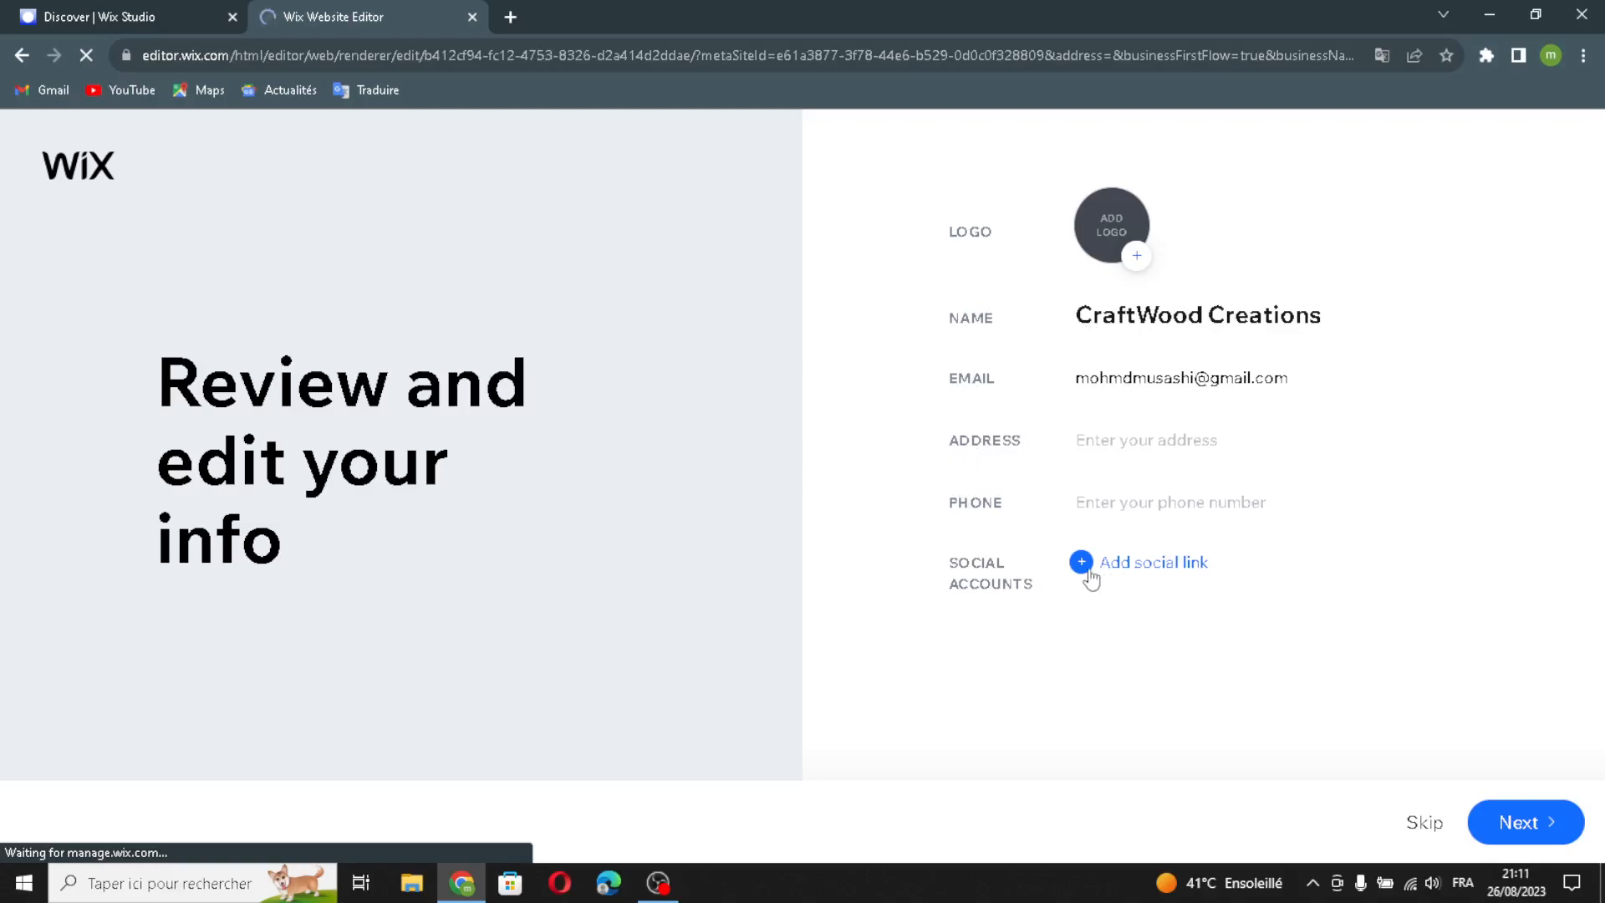
{"action": "left_click", "coordinate": [1138, 575]}
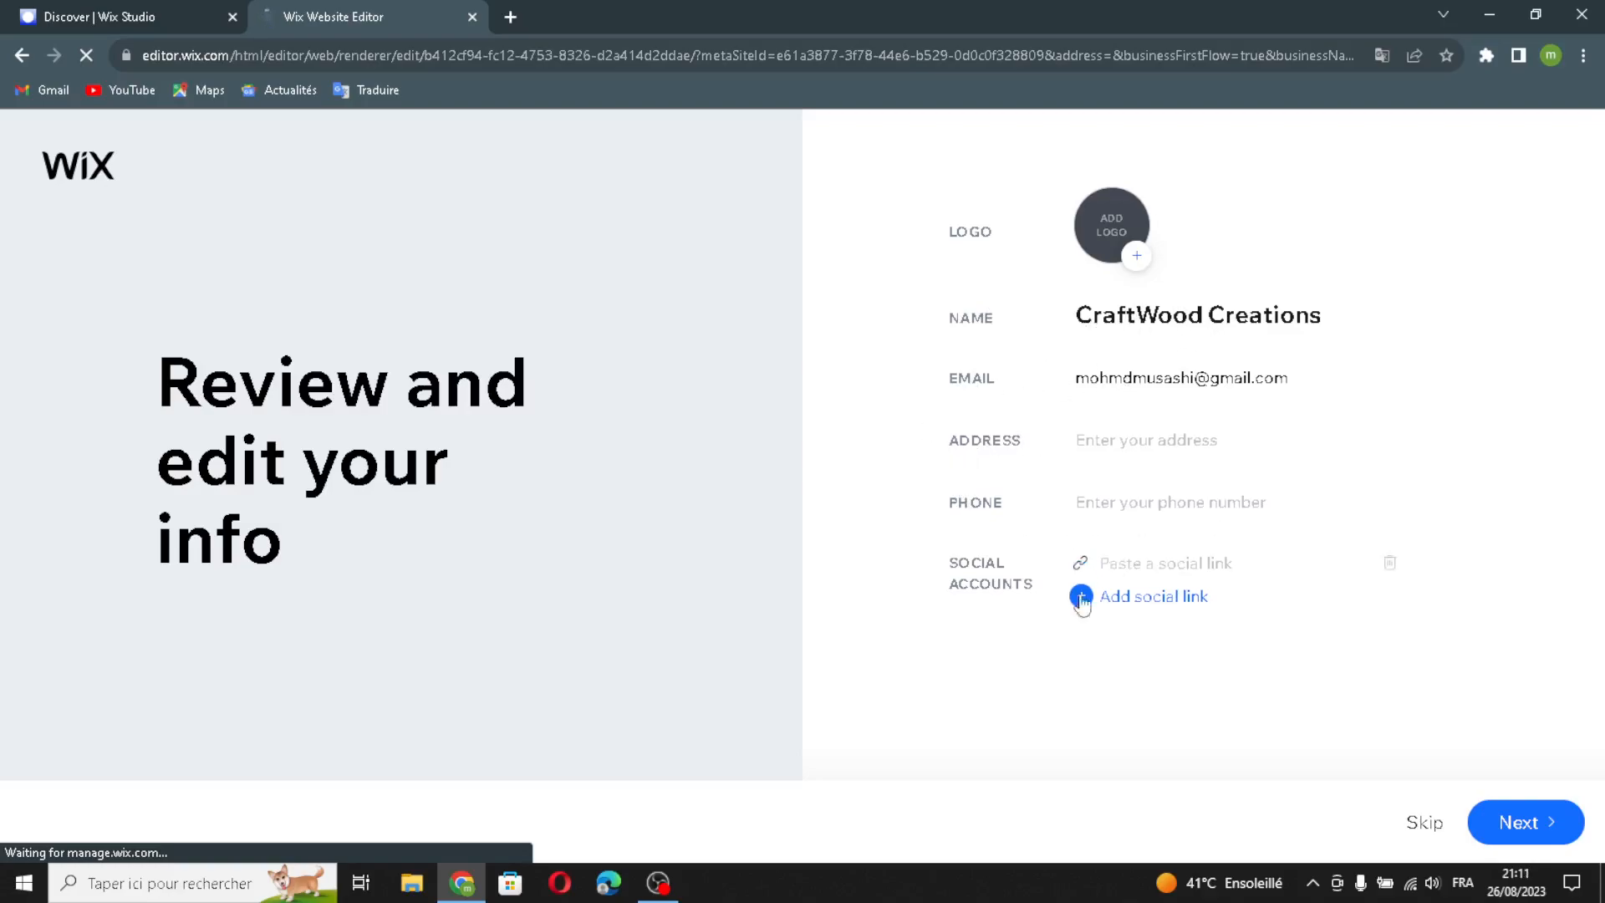
{"action": "left_click", "coordinate": [1507, 825]}
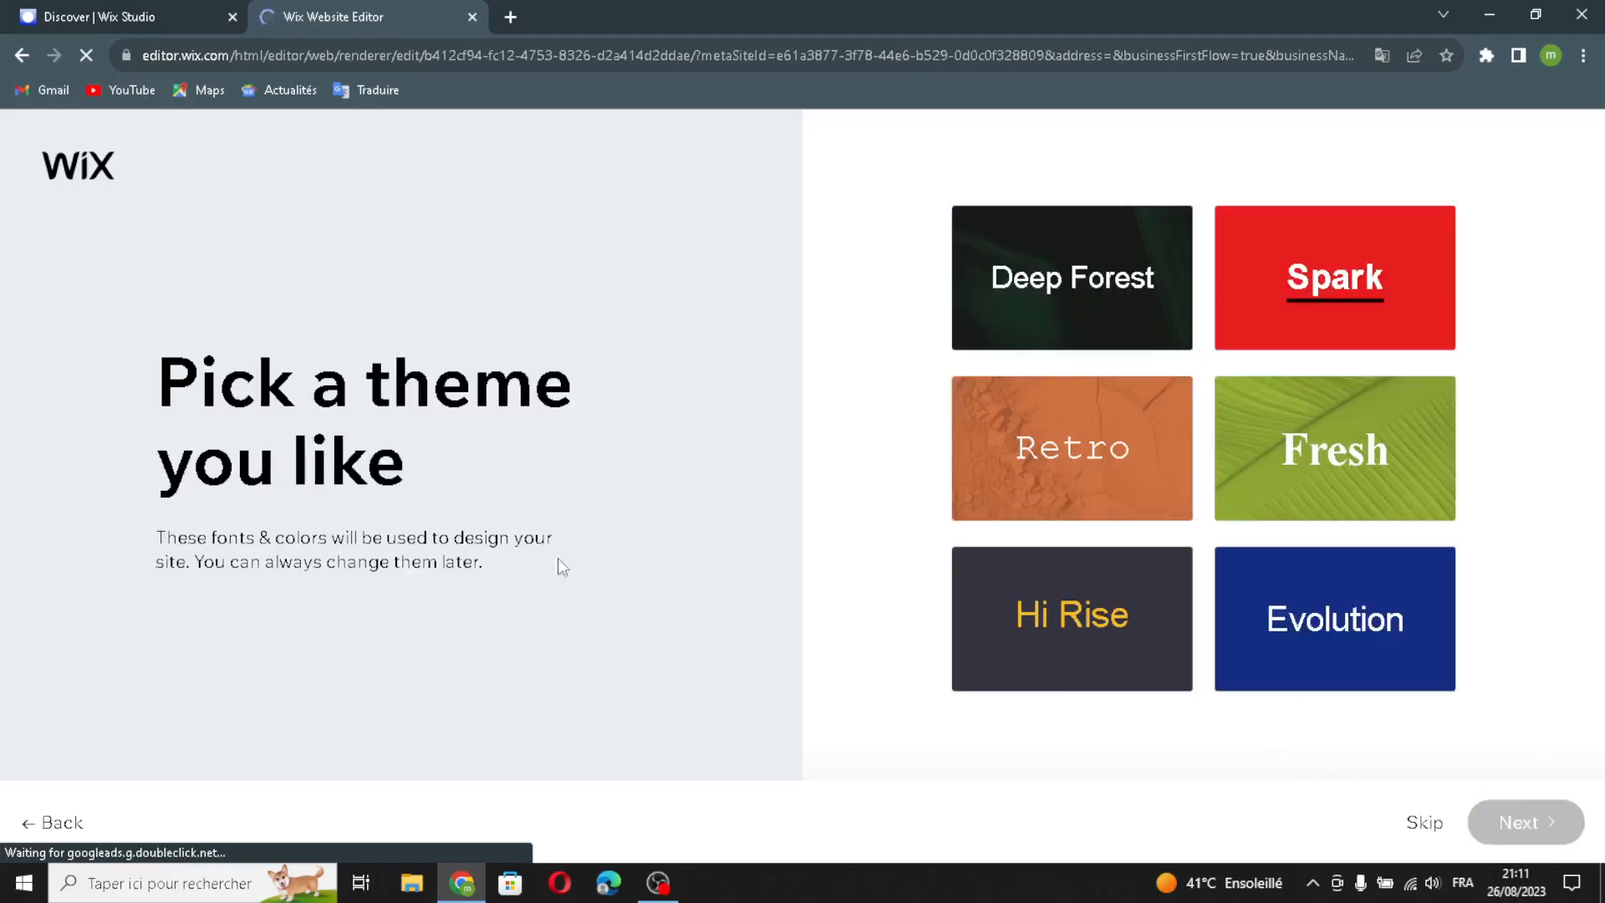
Step: Pick the Deep Forest theme and the middle homepage design headed "Welcome to CraftWood Creations"
{"action": "left_click", "coordinate": [1049, 300]}
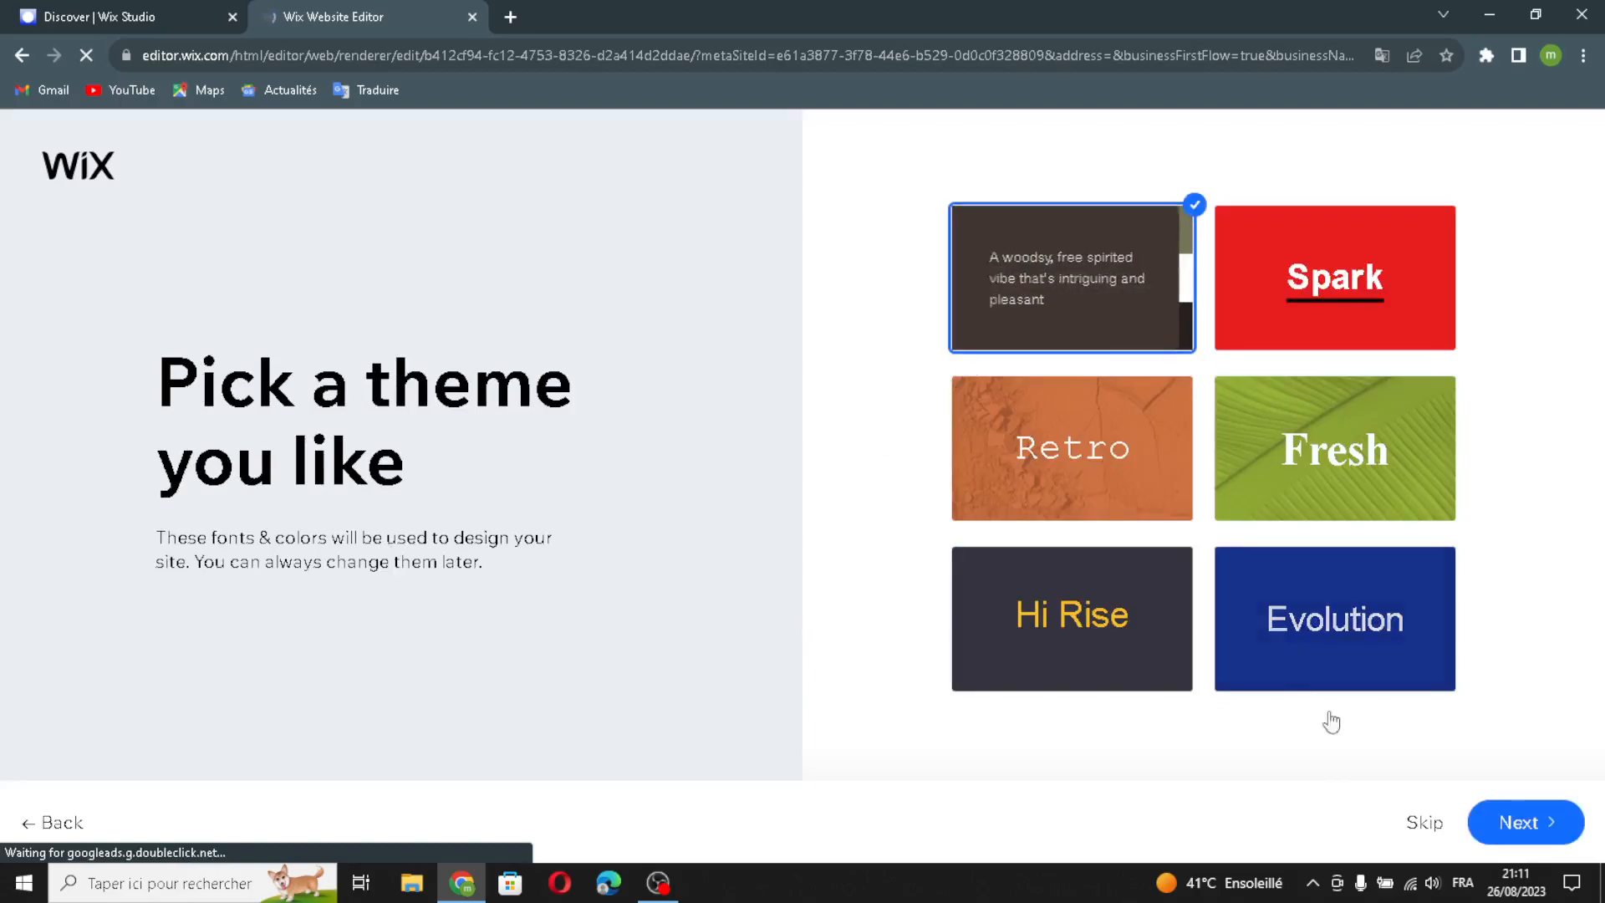
{"action": "left_click", "coordinate": [1513, 825]}
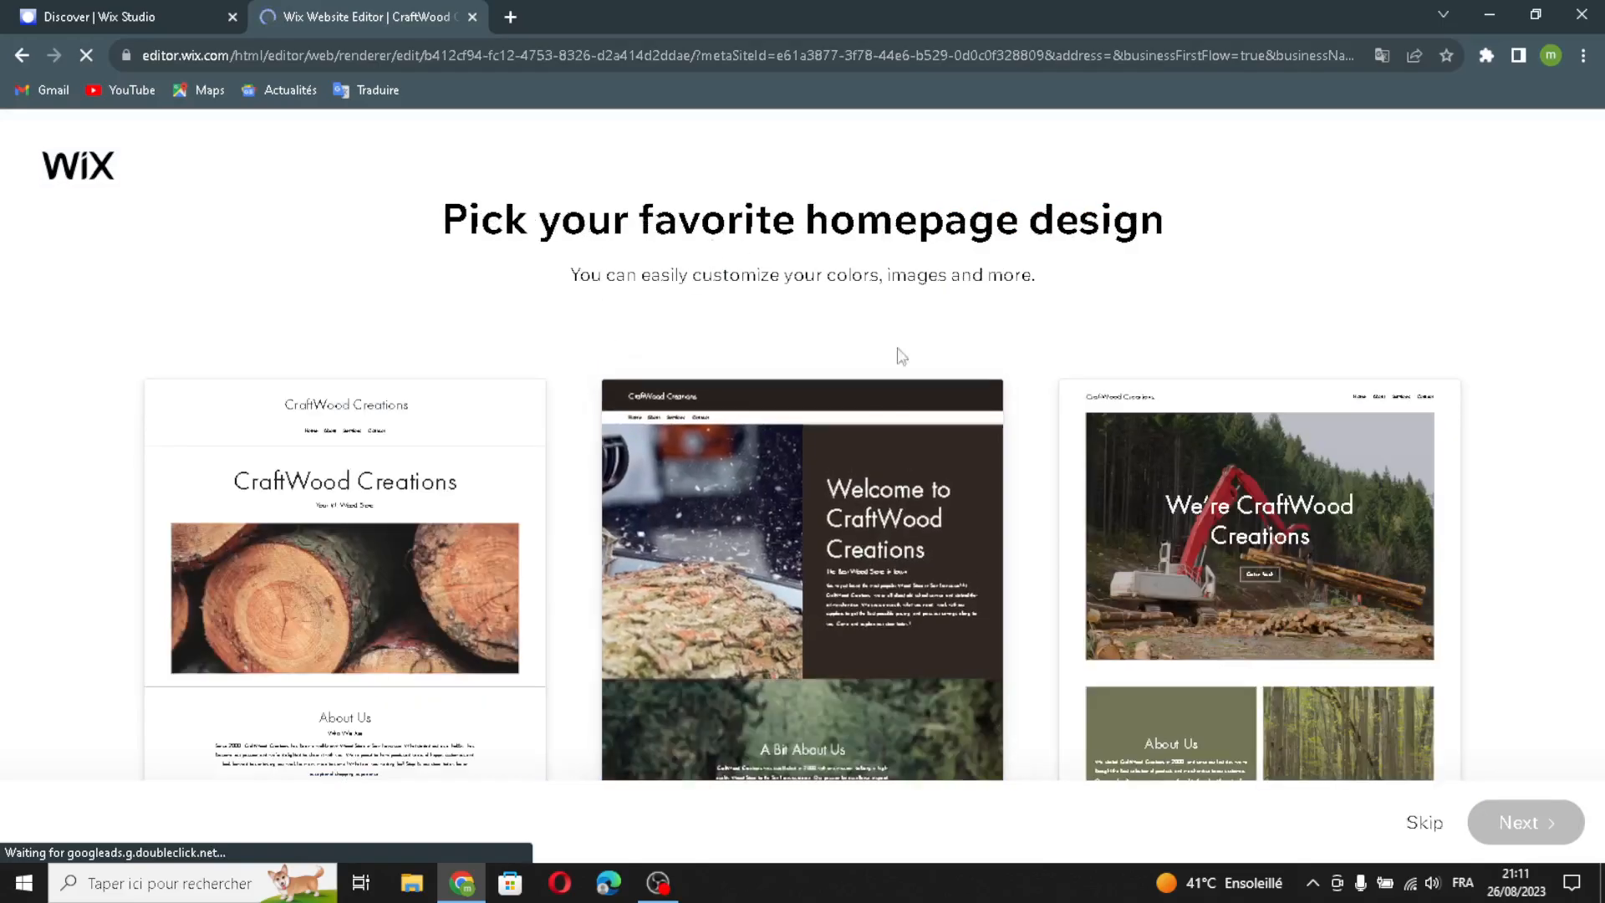
{"action": "left_click", "coordinate": [795, 466]}
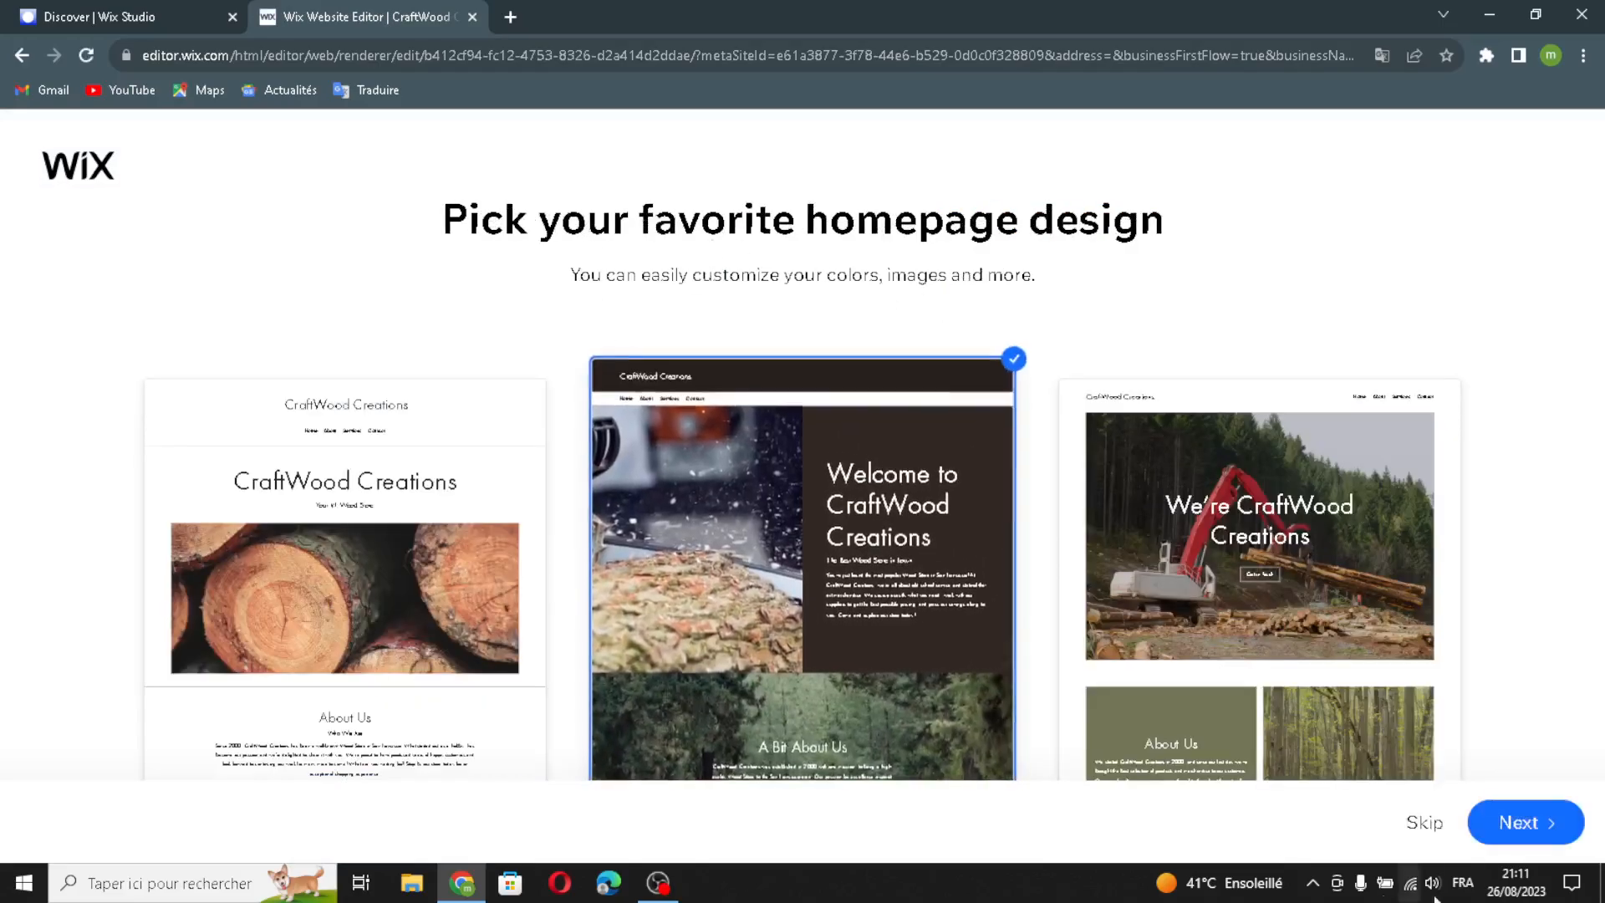
{"action": "left_click", "coordinate": [1507, 823]}
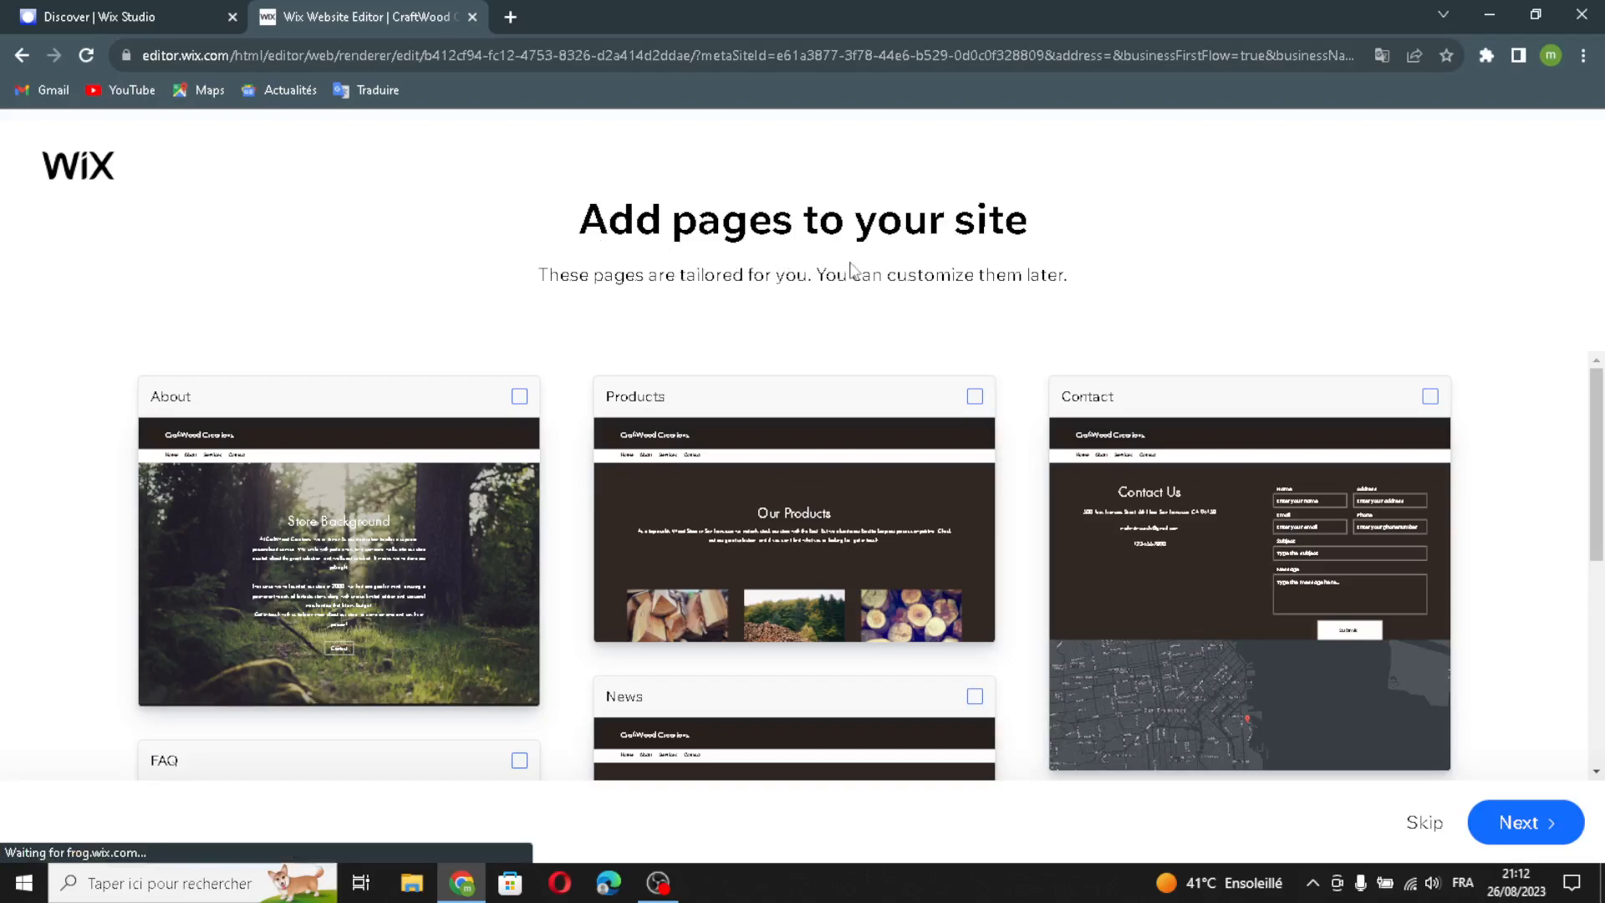
Step: Add the Contact, Products, About, News and FAQ pages plus the suggested page below Contact, and generate the site
{"action": "left_click", "coordinate": [1407, 403]}
{"action": "left_click", "coordinate": [960, 469]}
{"action": "left_click", "coordinate": [491, 479]}
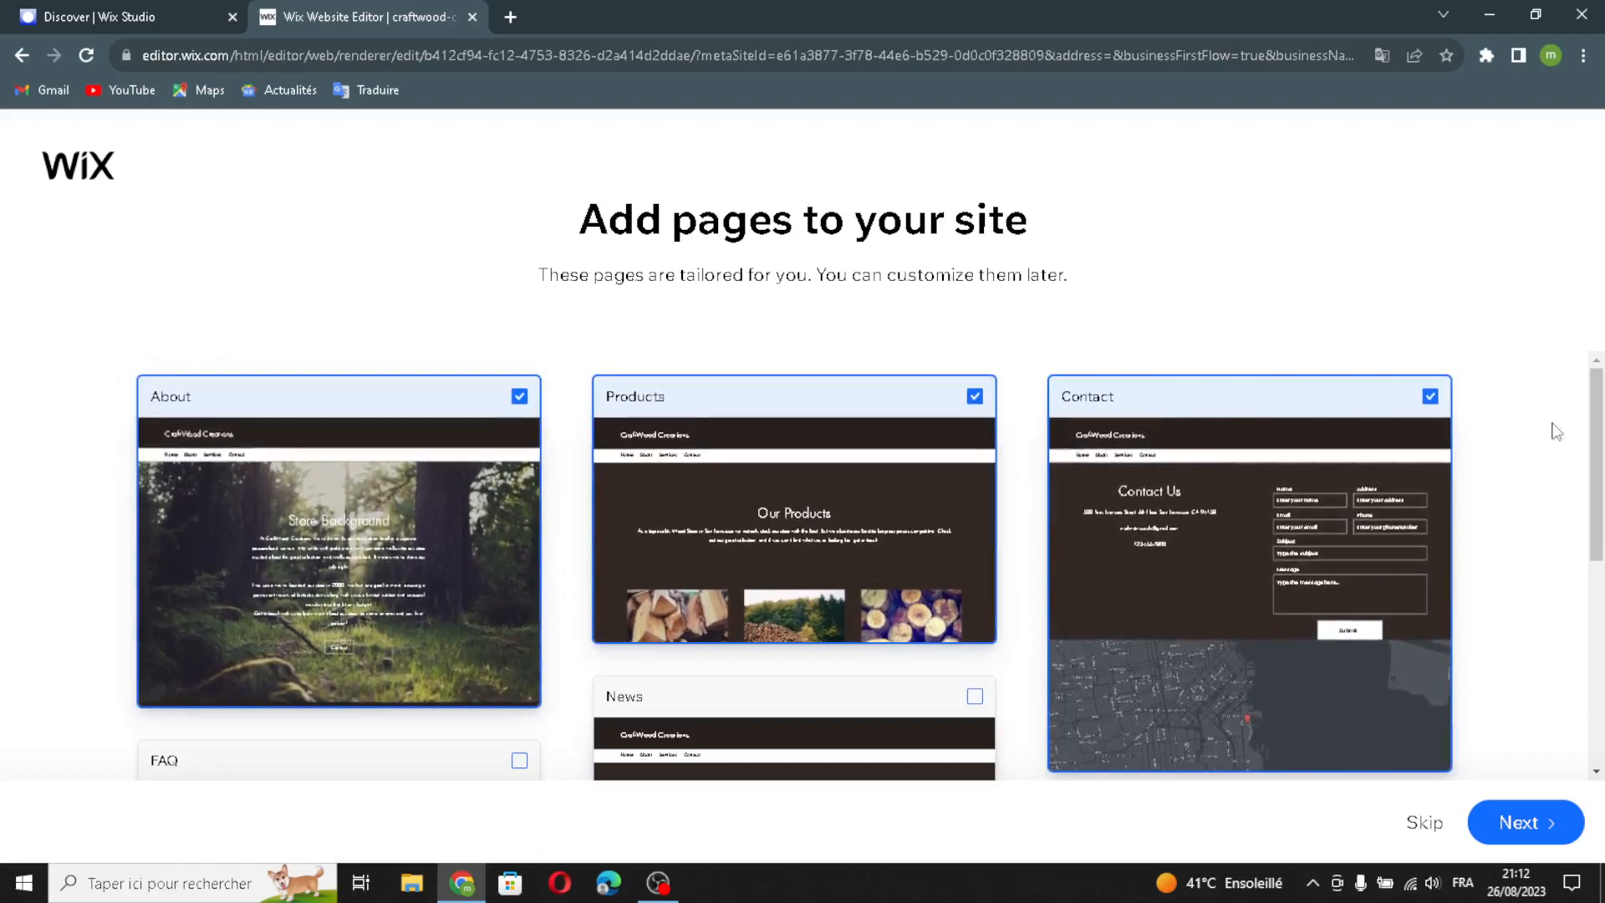
{"action": "scroll", "coordinate": [1551, 443], "scroll_direction": "down", "scroll_amount": 3}
{"action": "left_click", "coordinate": [794, 518]}
{"action": "left_click", "coordinate": [338, 602]}
{"action": "left_click", "coordinate": [1180, 637]}
{"action": "left_click", "coordinate": [1540, 825]}
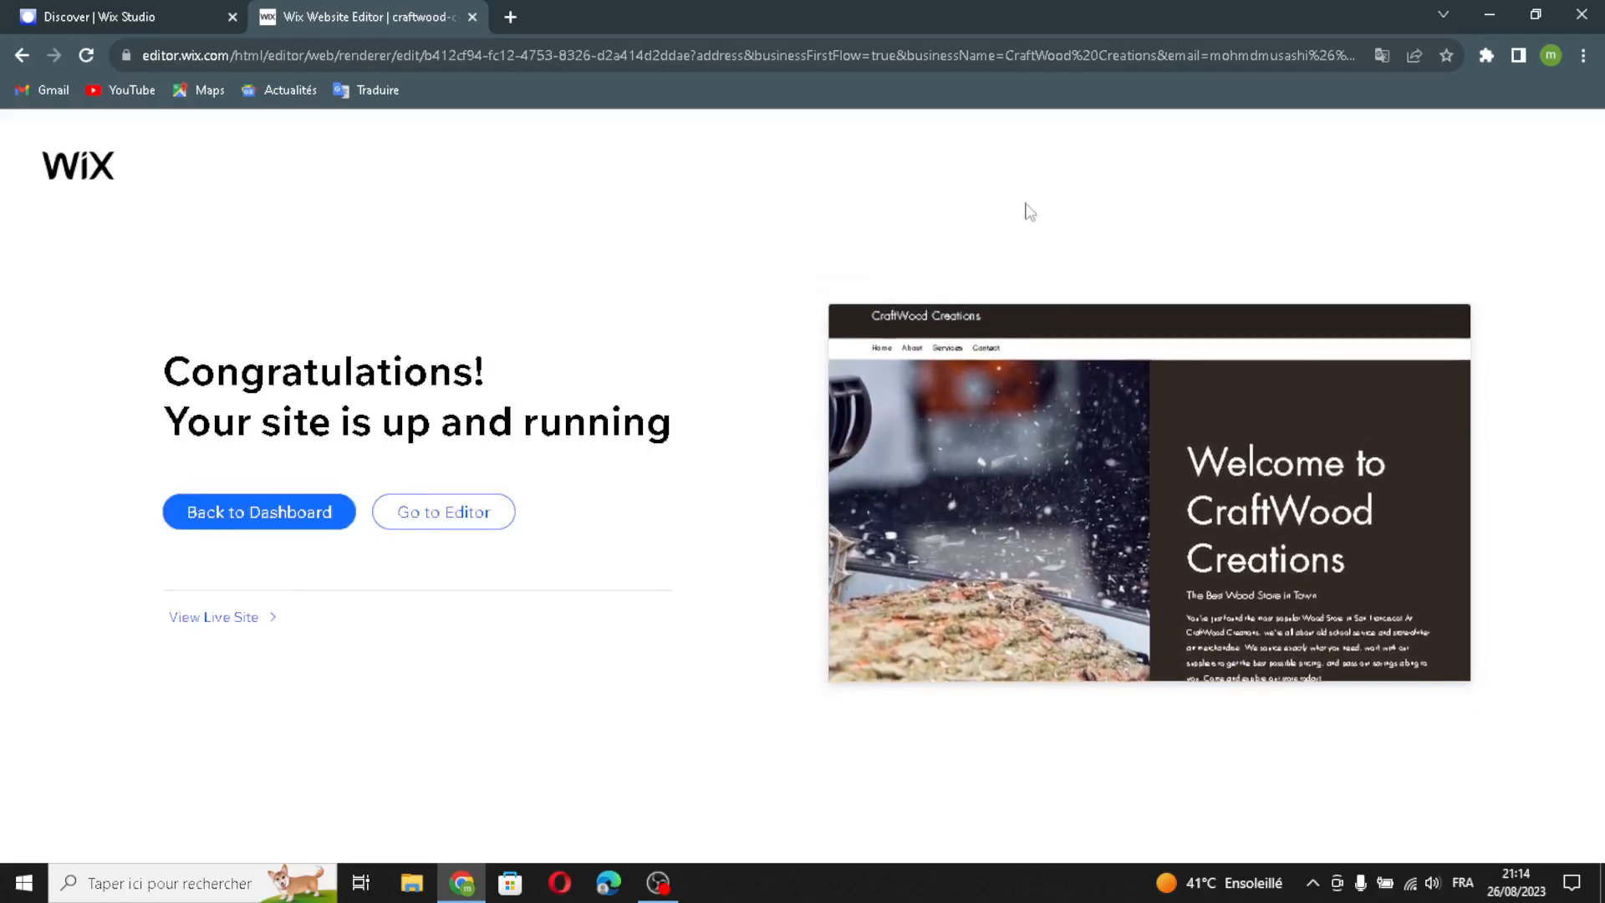
Step: Open the new site in the editor and bring up the elements that can be added
{"action": "left_click", "coordinate": [487, 522]}
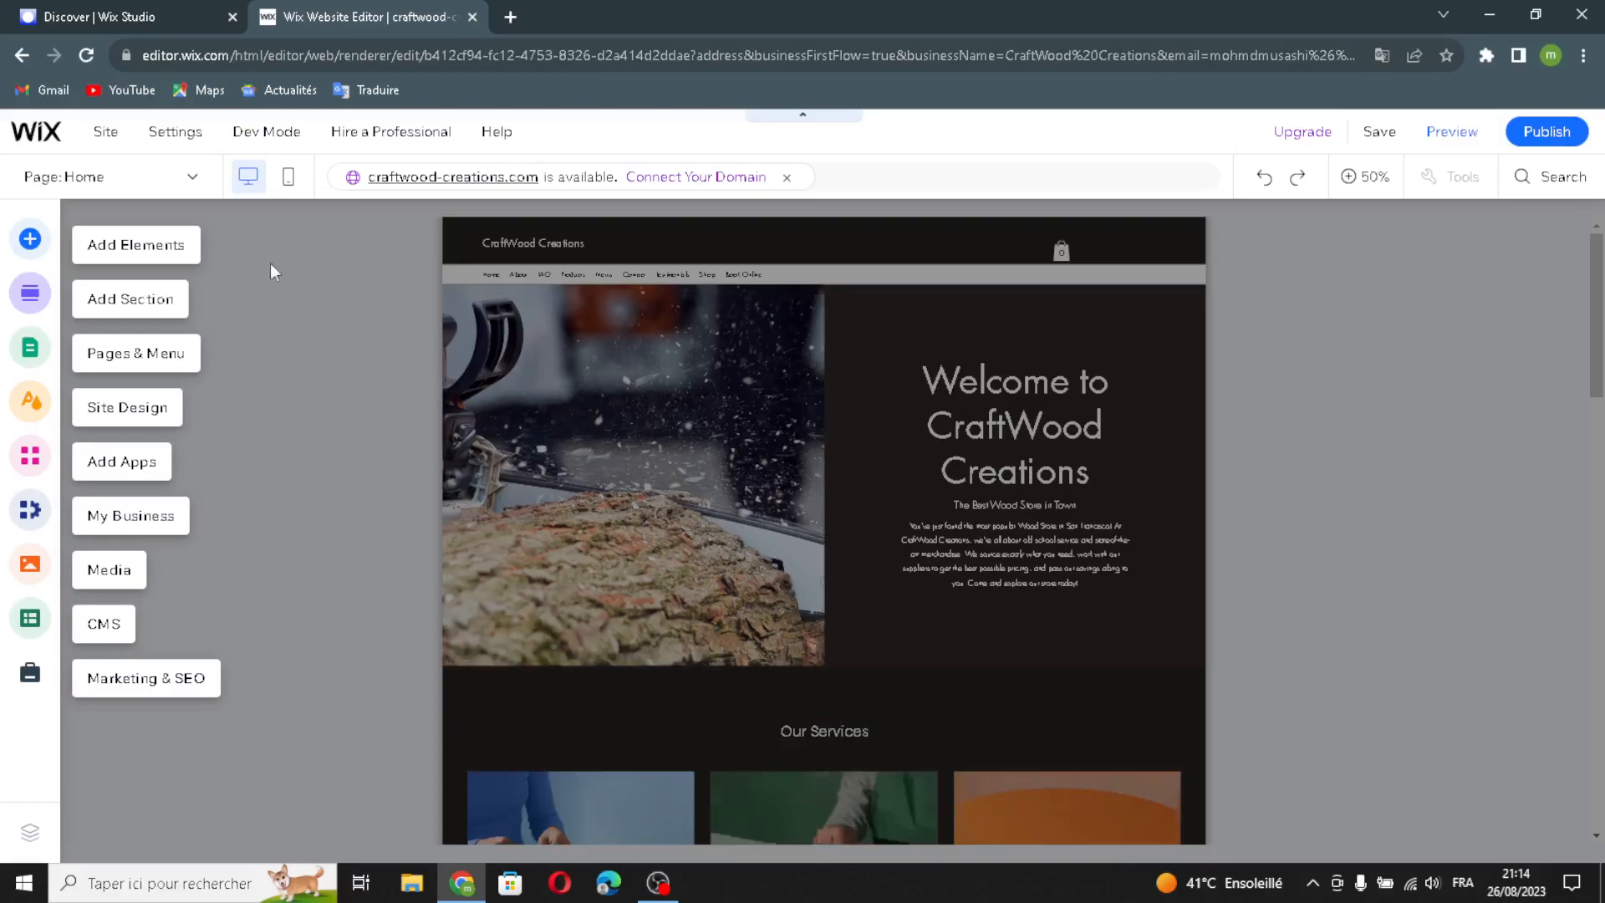
{"action": "left_click", "coordinate": [130, 254]}
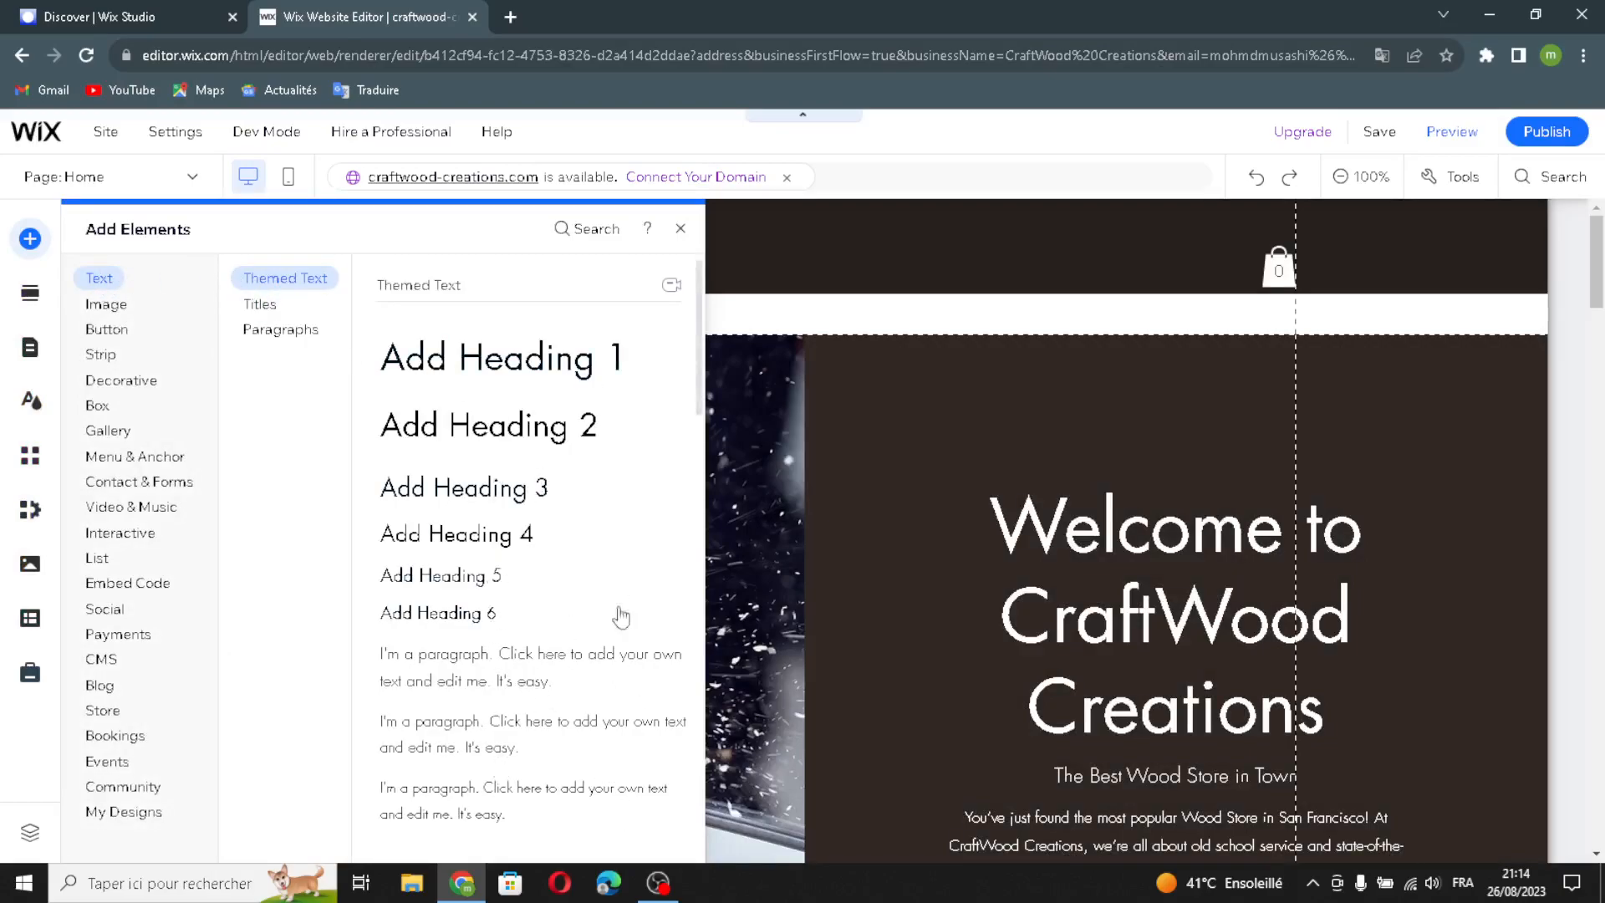
Step: Examine the available text titles and paragraphs, the homepage content, and the image elements
{"action": "left_click", "coordinate": [278, 329]}
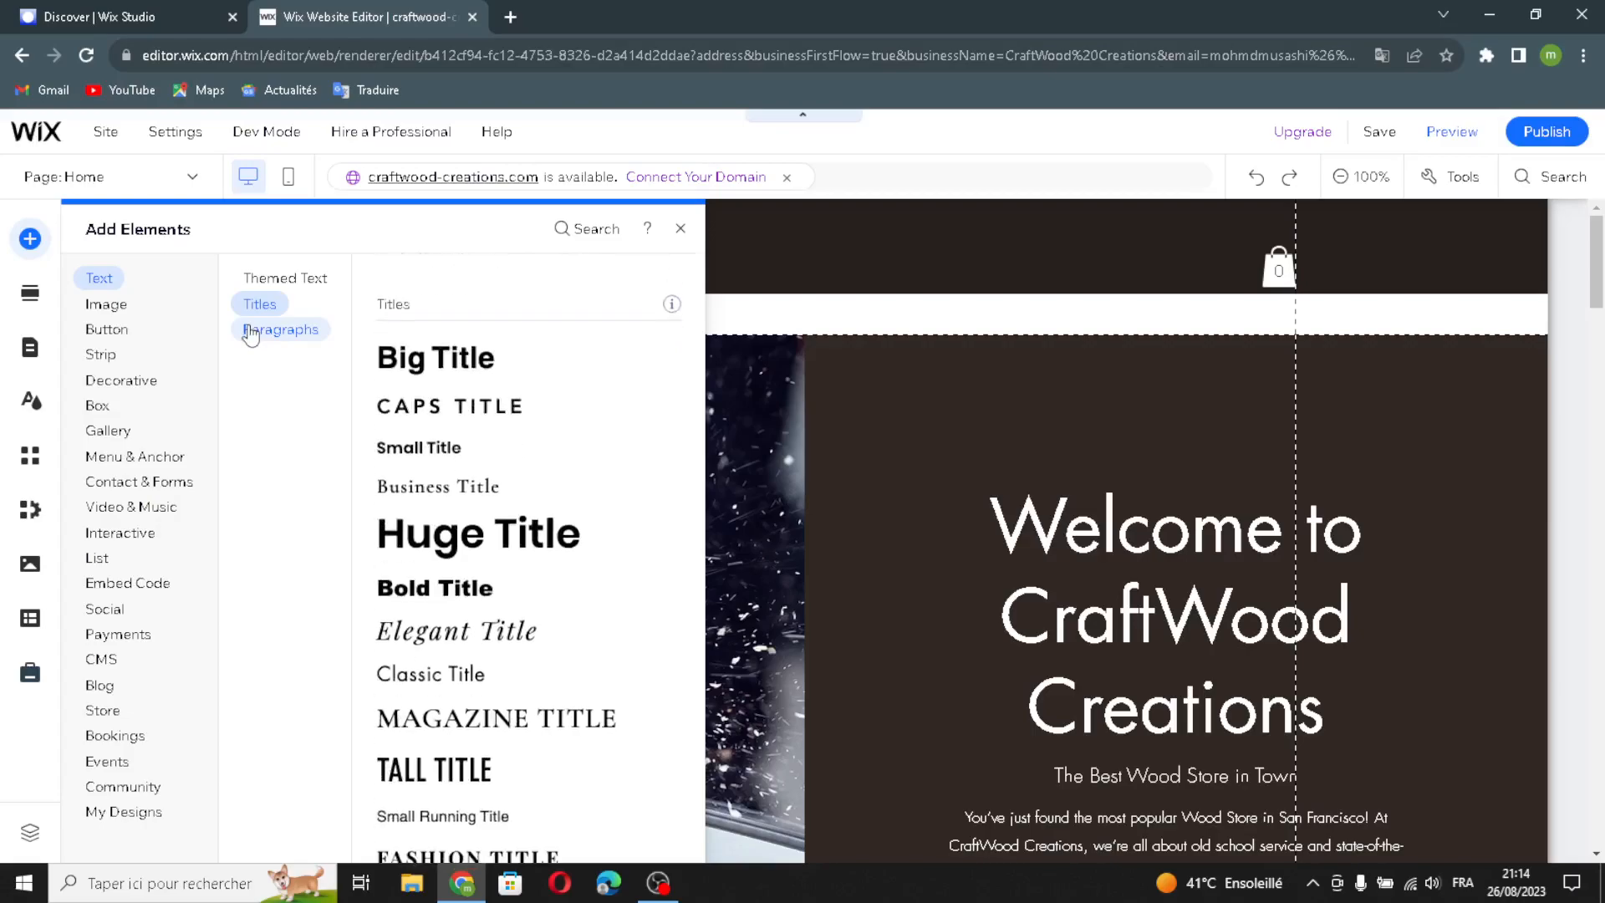
{"action": "scroll", "coordinate": [444, 519], "scroll_direction": "up", "scroll_amount": 10}
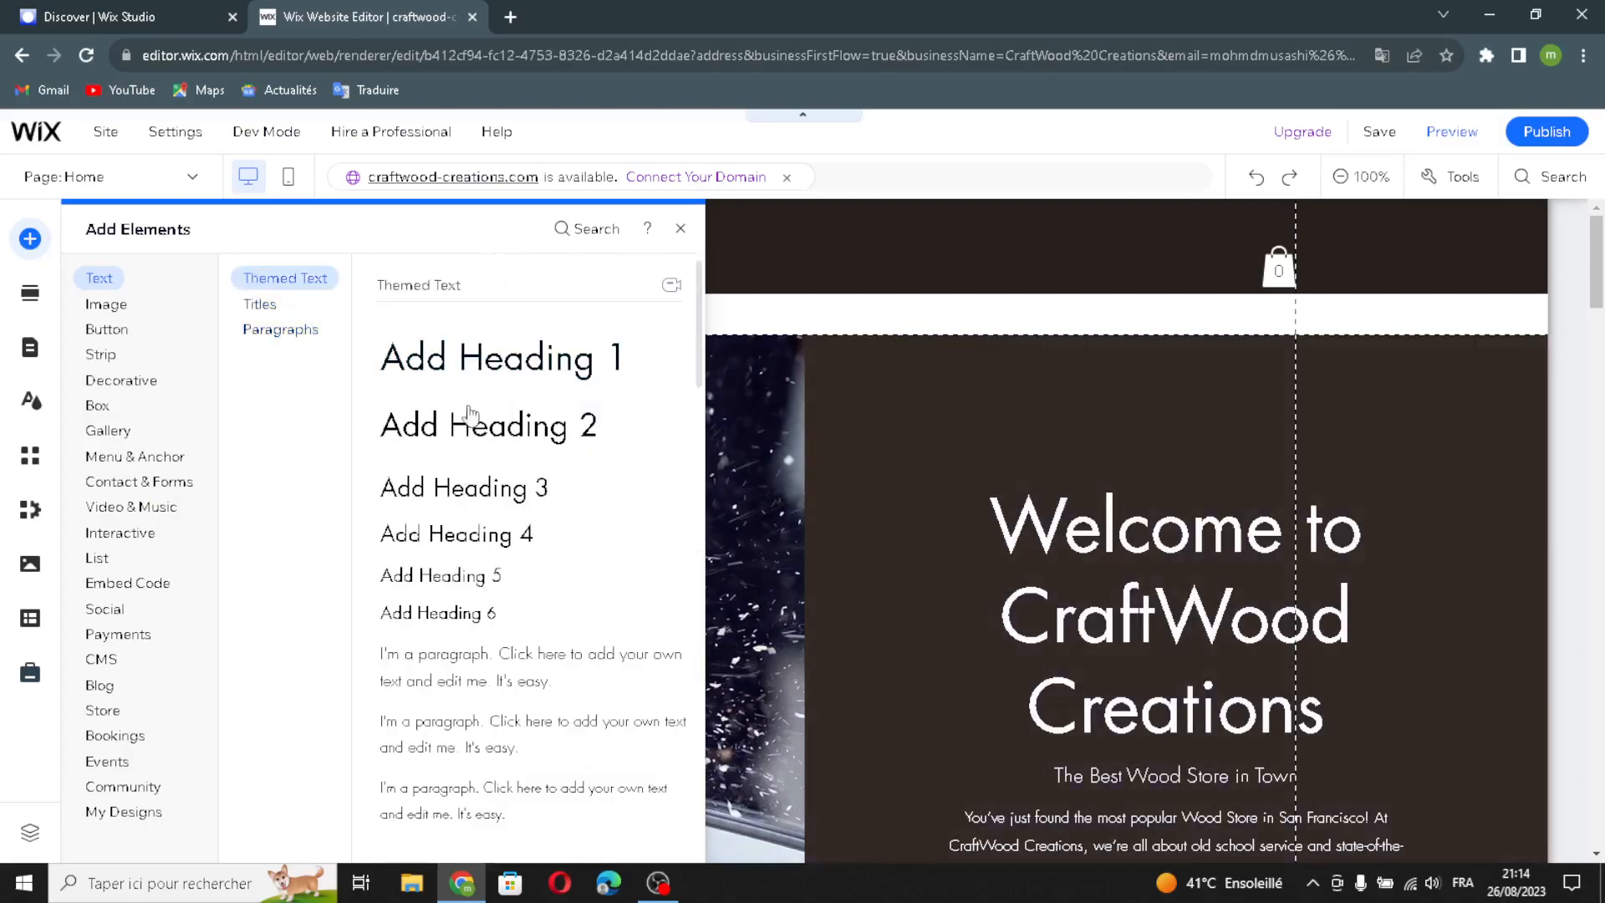
{"action": "scroll", "coordinate": [481, 532], "scroll_direction": "down", "scroll_amount": 6}
{"action": "scroll", "coordinate": [481, 531], "scroll_direction": "down", "scroll_amount": 10}
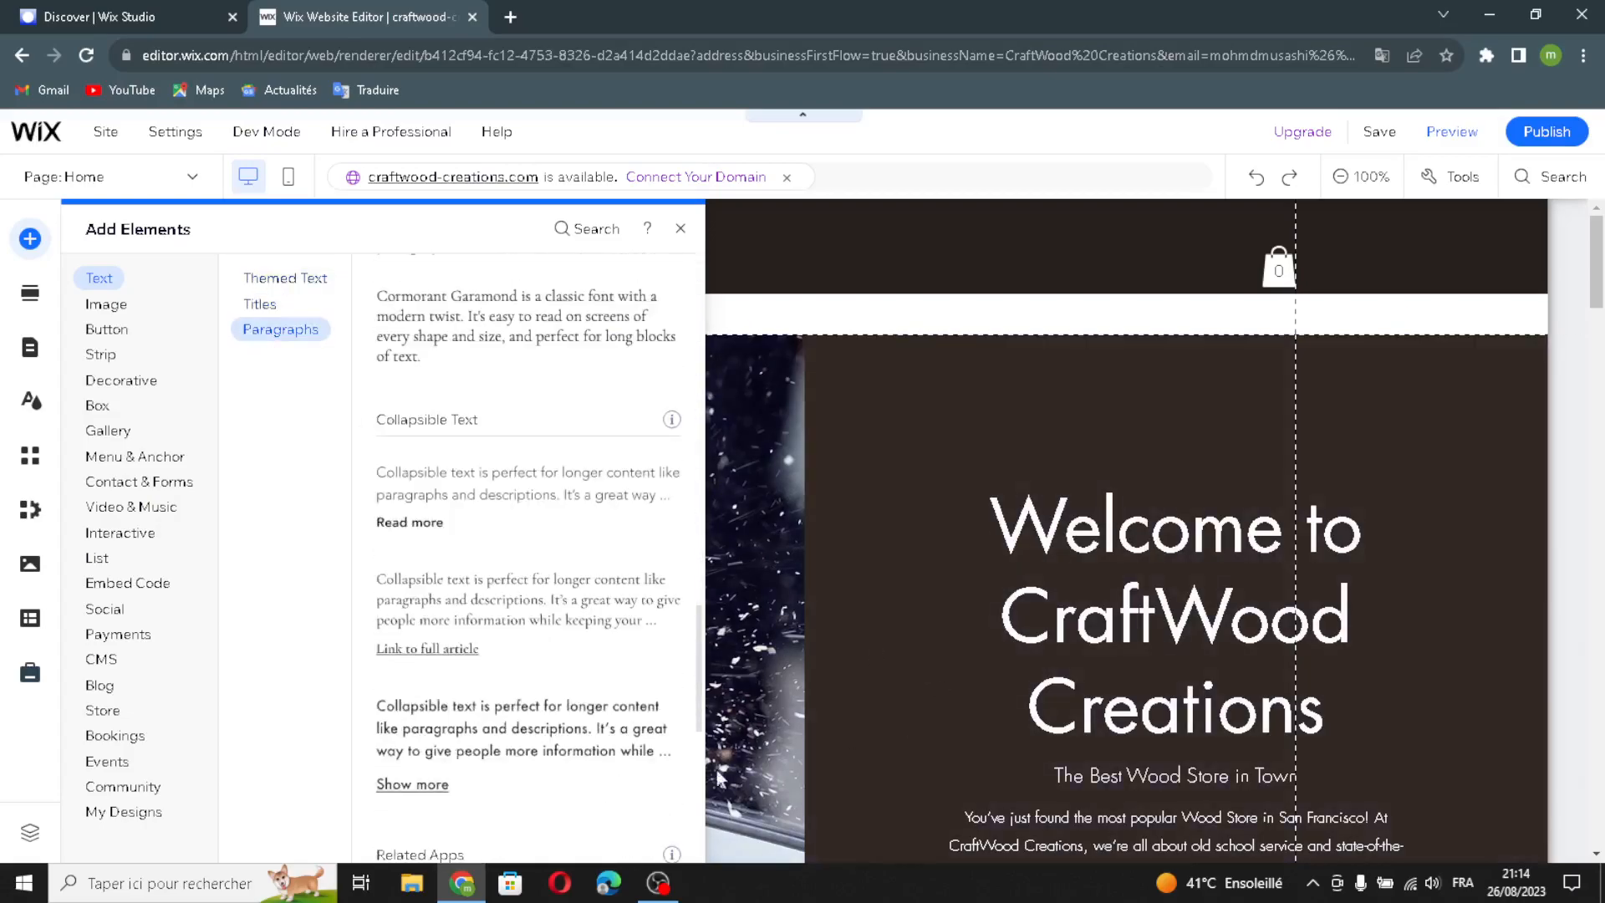
{"action": "scroll", "coordinate": [1350, 470], "scroll_direction": "down", "scroll_amount": 3}
{"action": "scroll", "coordinate": [1411, 749], "scroll_direction": "down", "scroll_amount": 10}
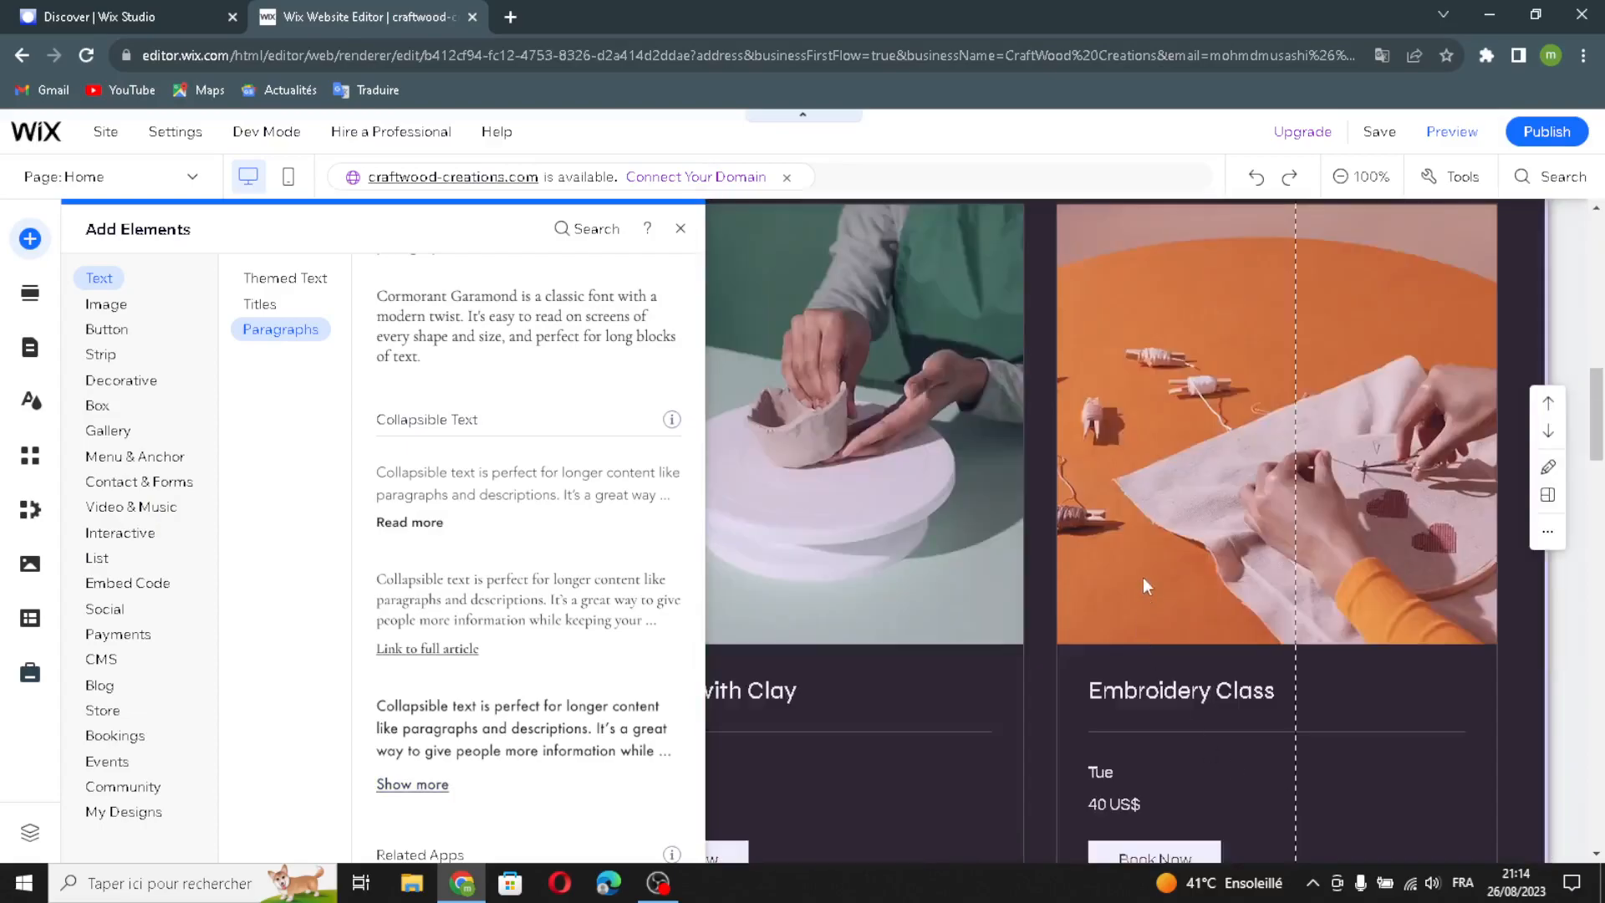
{"action": "scroll", "coordinate": [1142, 585], "scroll_direction": "up", "scroll_amount": 10}
{"action": "scroll", "coordinate": [1167, 577], "scroll_direction": "up", "scroll_amount": 1}
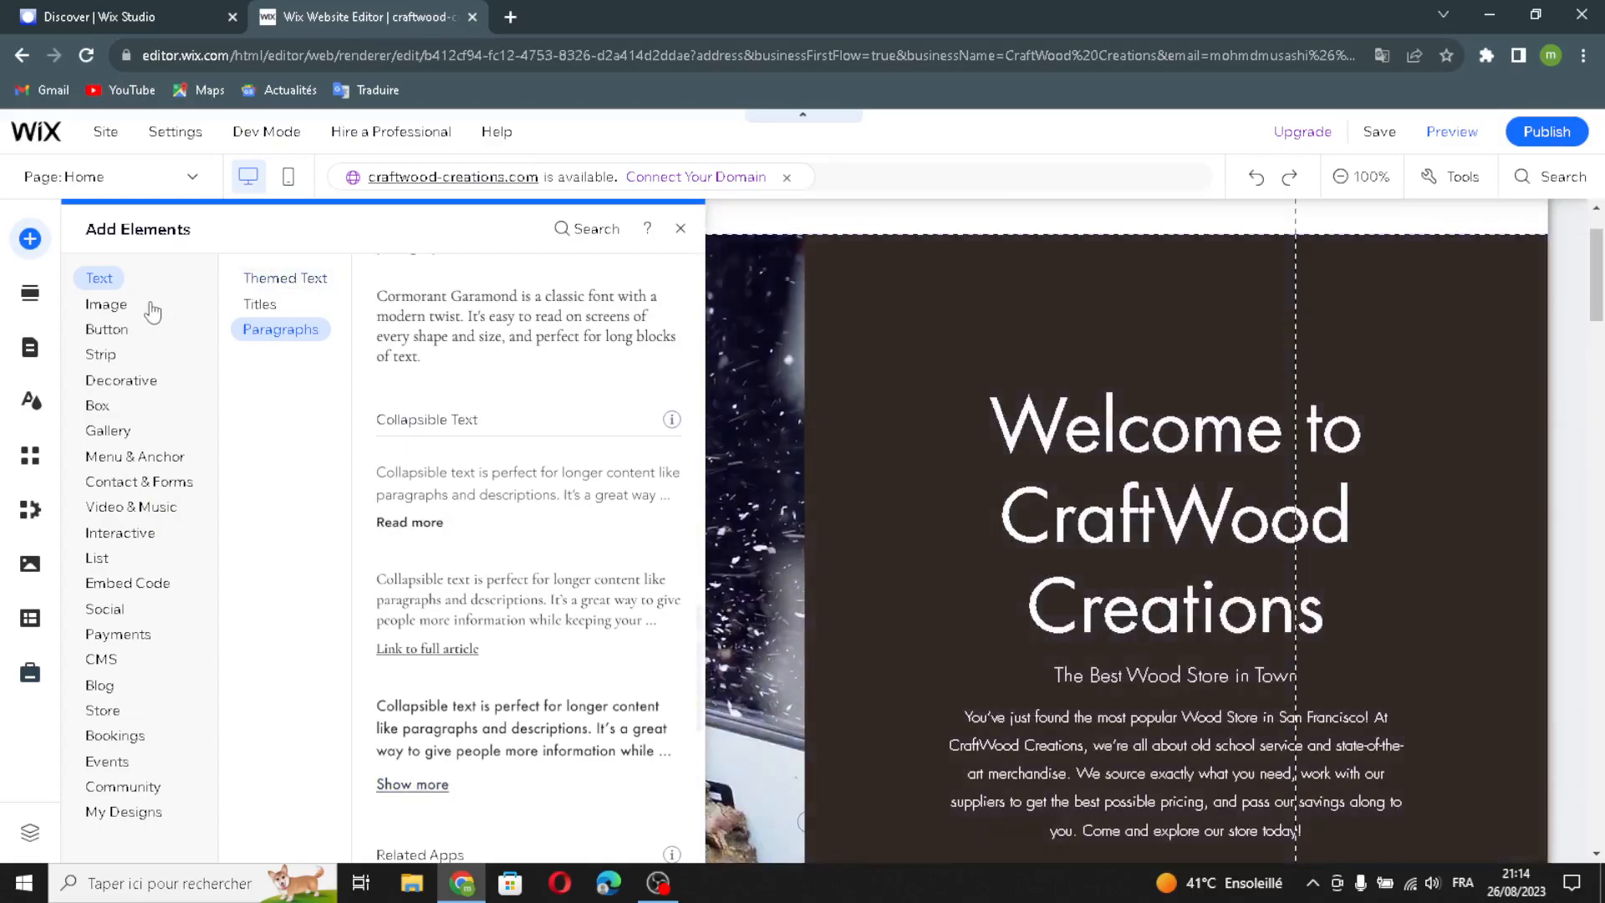
{"action": "left_click", "coordinate": [115, 308]}
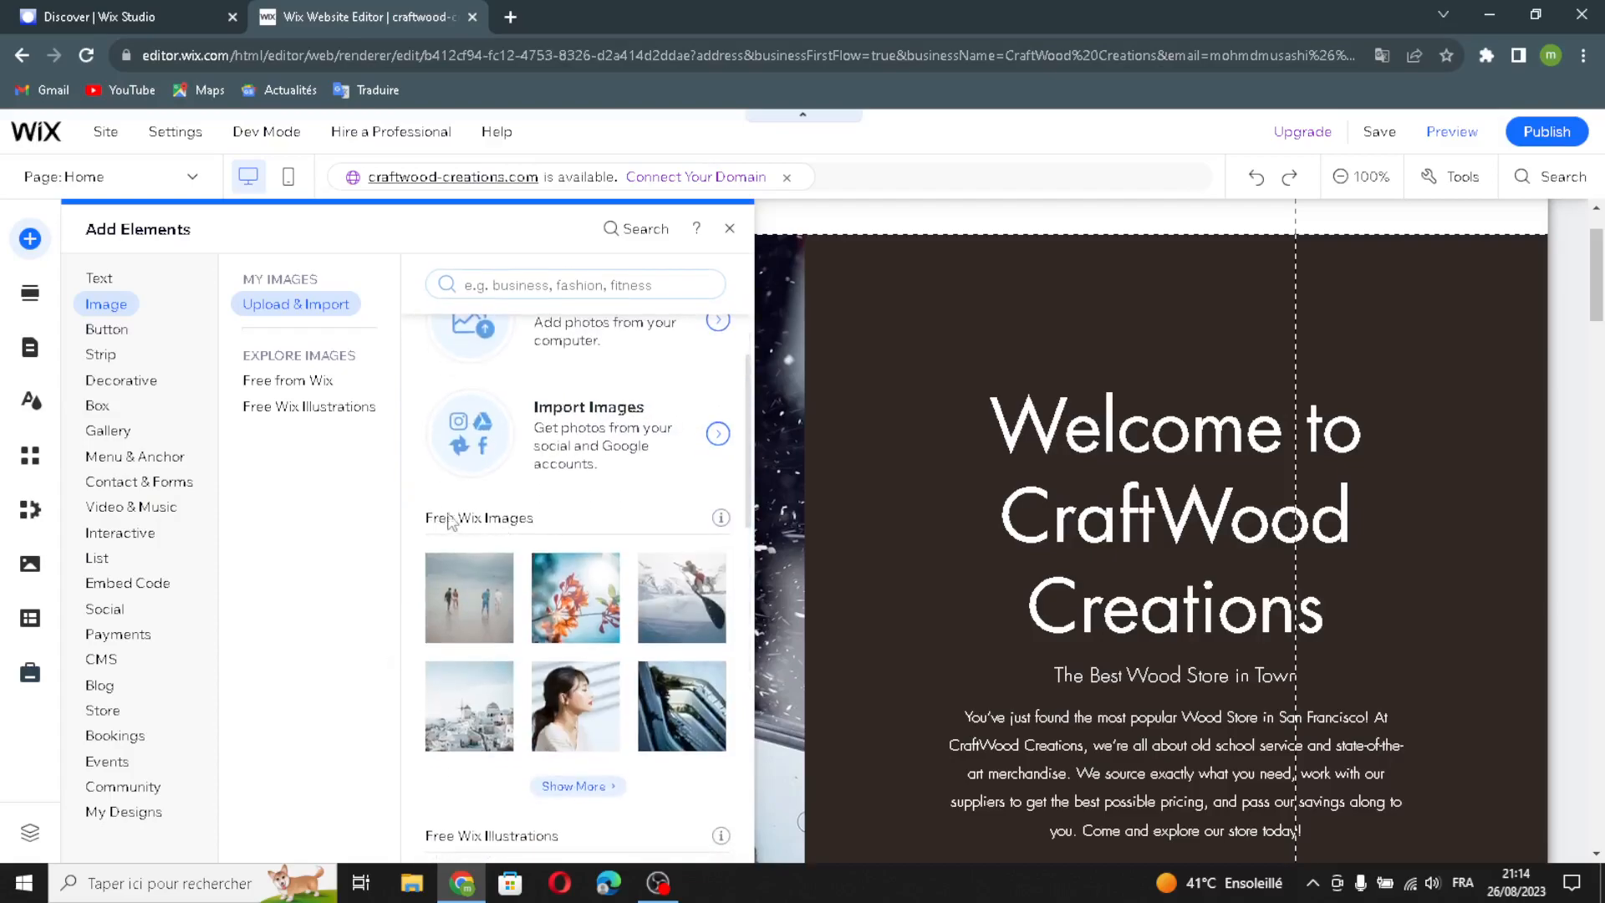
Step: Examine the button elements, from themed, text, icon, image and document designs to pay and PayPal buttons, along with the homepage sections
{"action": "left_click", "coordinate": [99, 329]}
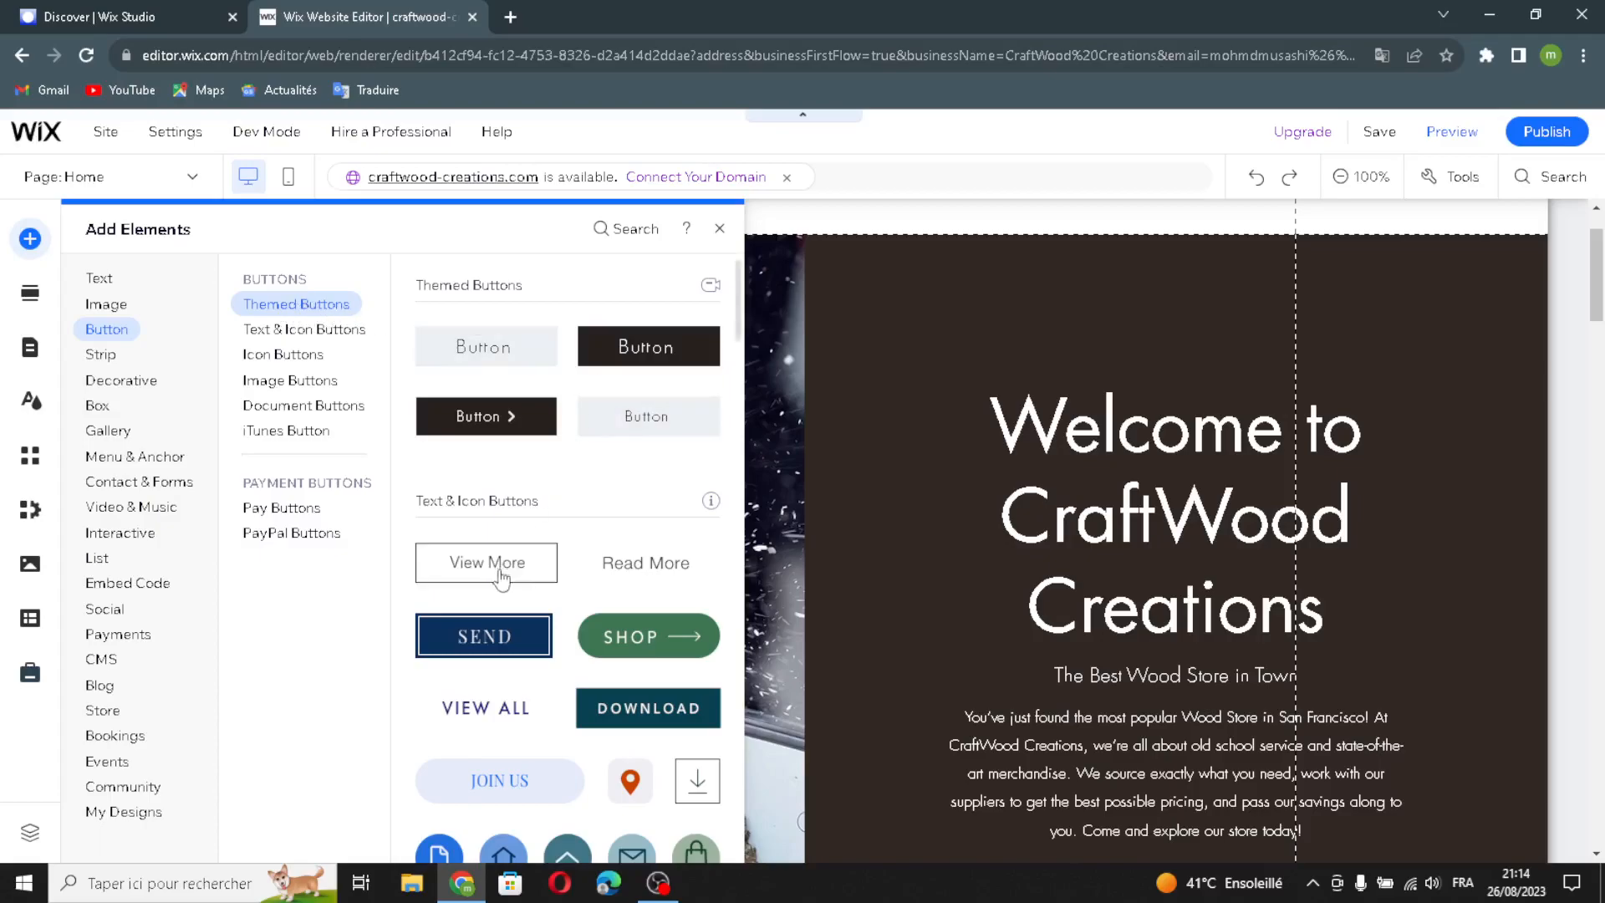
{"action": "scroll", "coordinate": [576, 586], "scroll_direction": "down", "scroll_amount": 2}
{"action": "scroll", "coordinate": [585, 483], "scroll_direction": "up", "scroll_amount": 2}
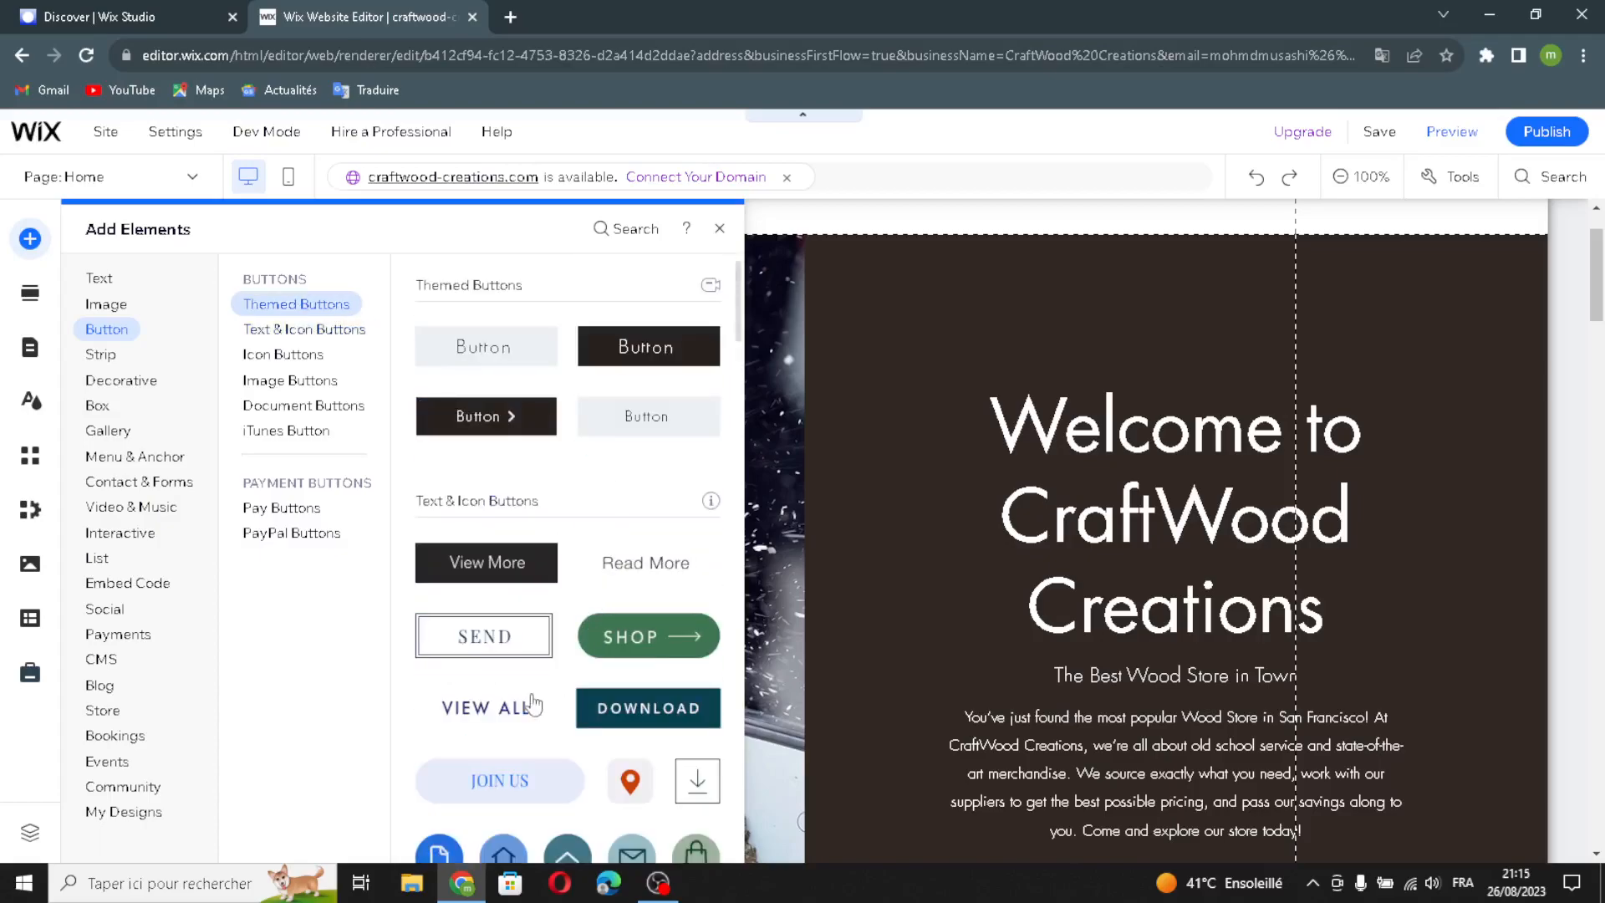
{"action": "scroll", "coordinate": [585, 483], "scroll_direction": "down", "scroll_amount": 5}
{"action": "scroll", "coordinate": [571, 558], "scroll_direction": "down", "scroll_amount": 2}
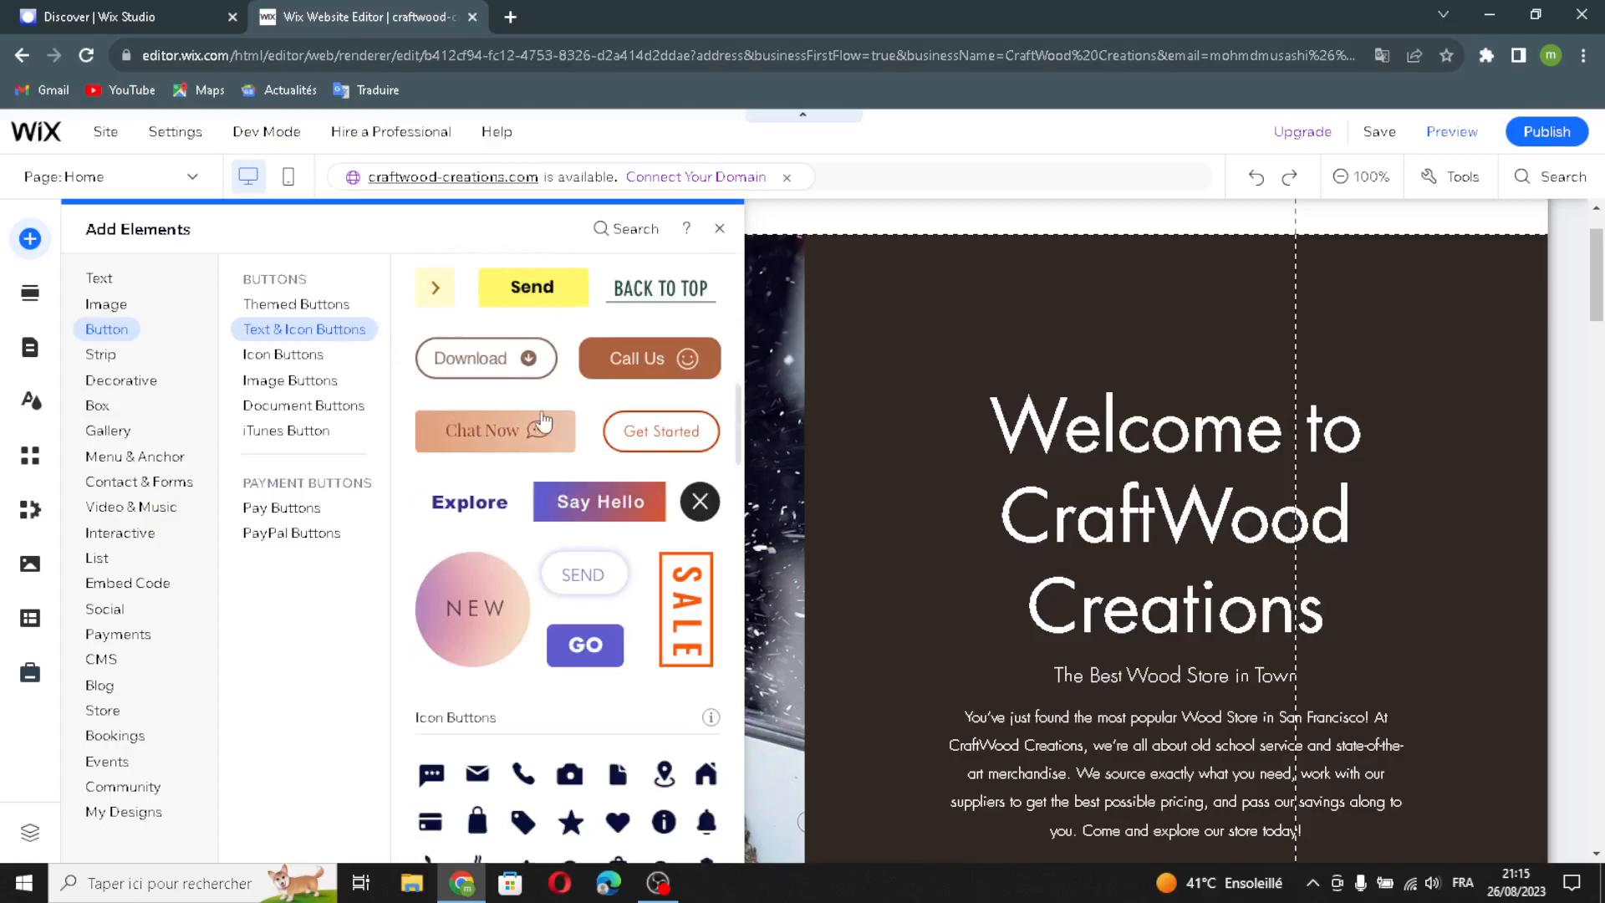
{"action": "scroll", "coordinate": [538, 418], "scroll_direction": "down", "scroll_amount": 8}
{"action": "scroll", "coordinate": [558, 545], "scroll_direction": "down", "scroll_amount": 10}
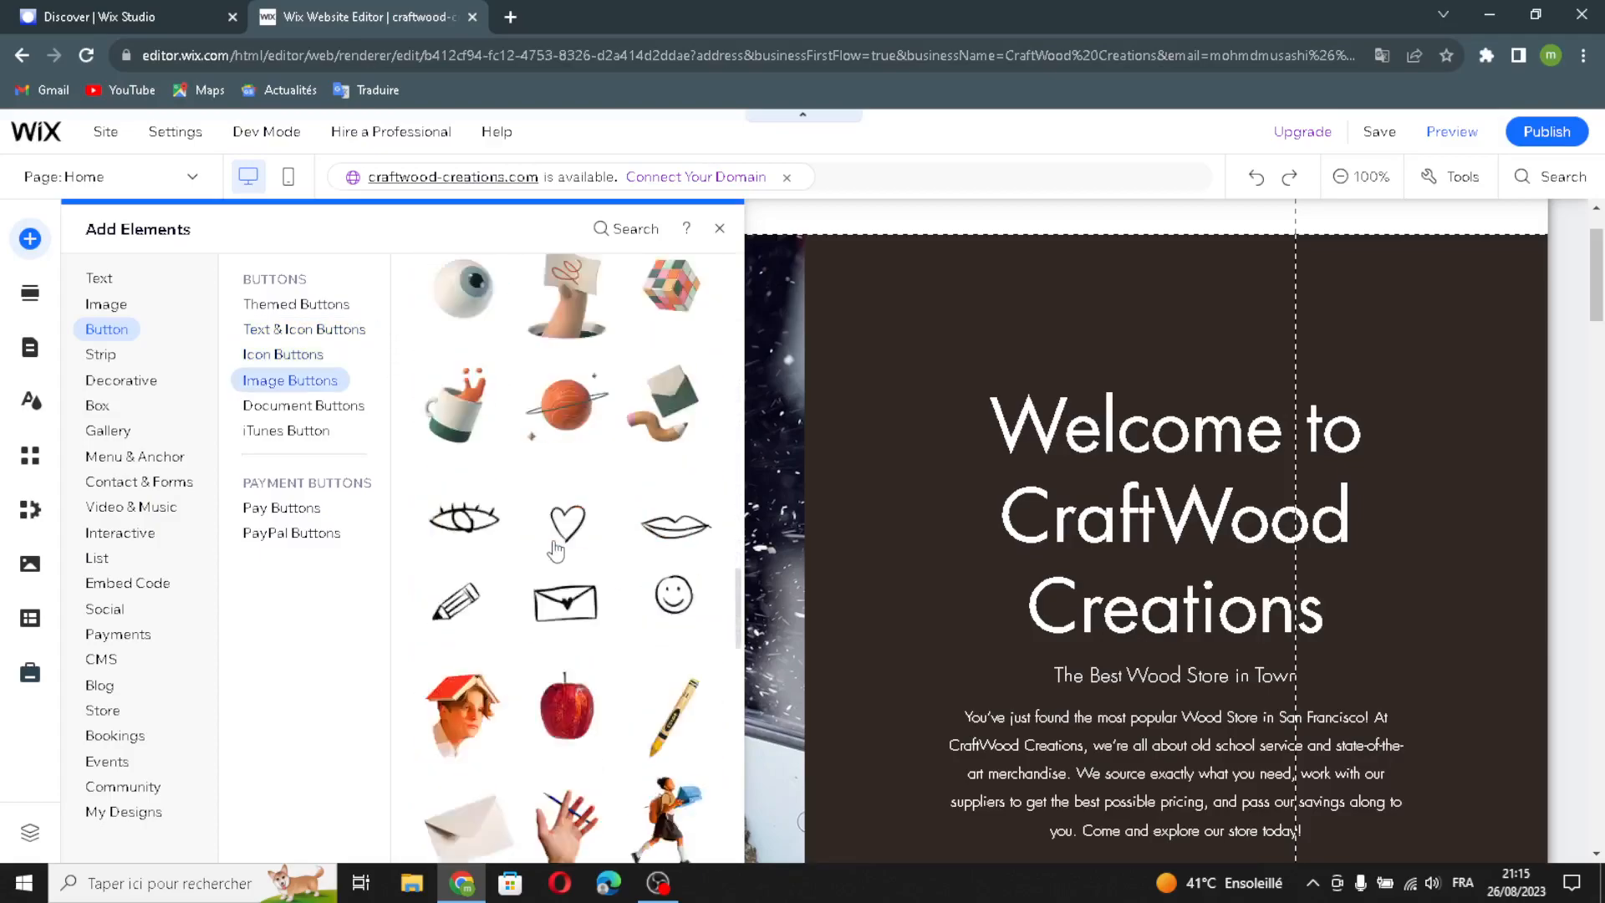
{"action": "scroll", "coordinate": [559, 542], "scroll_direction": "down", "scroll_amount": 5}
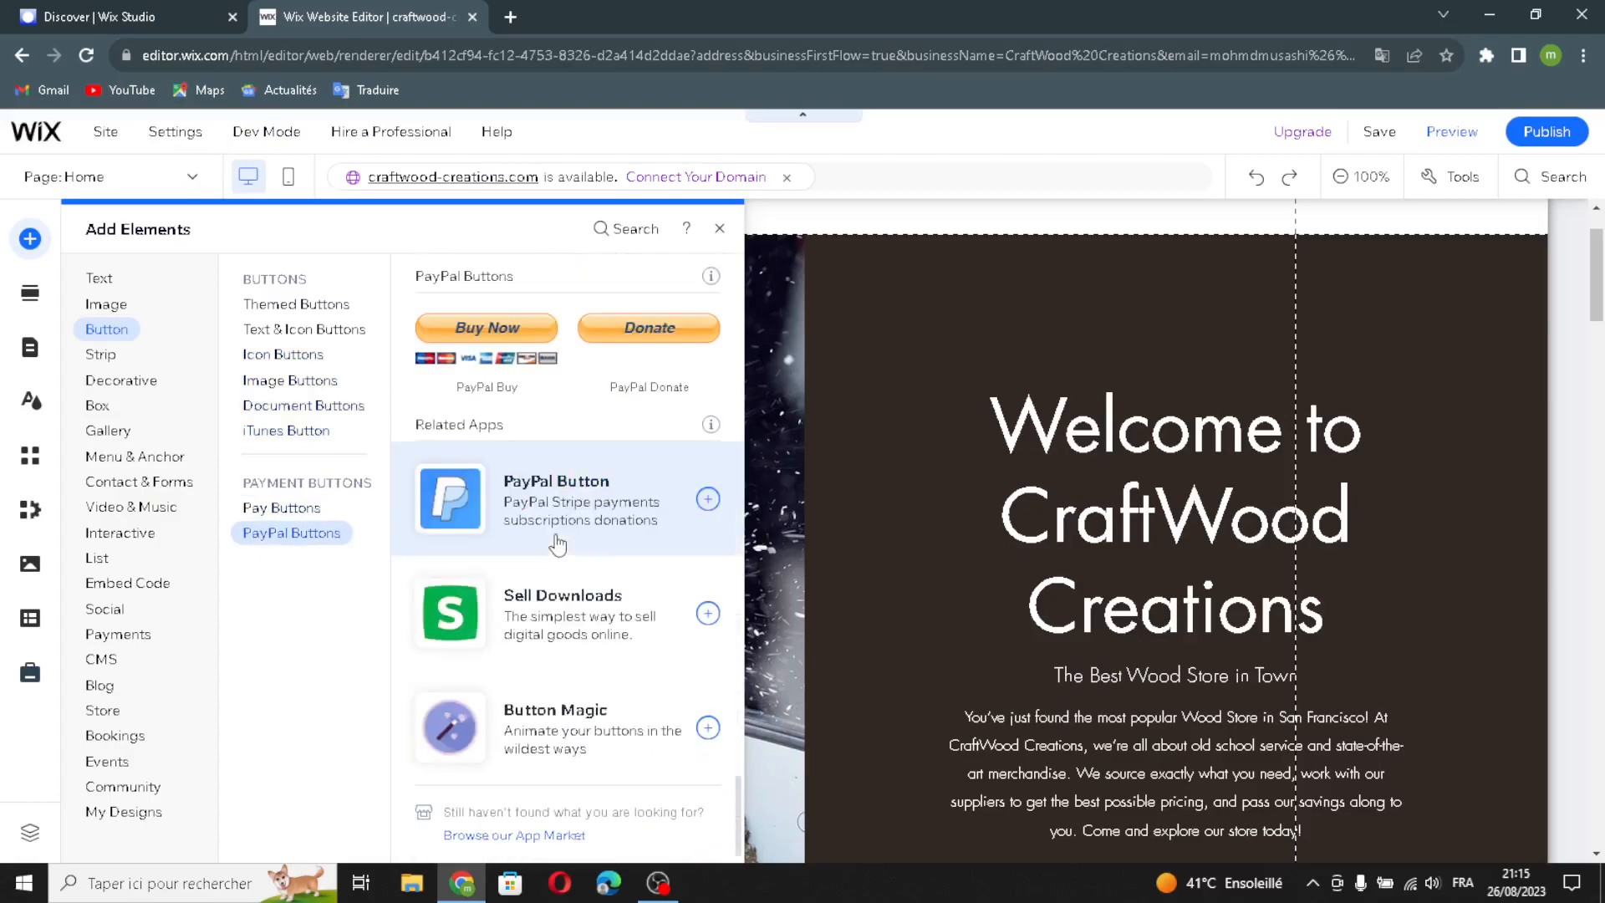
{"action": "scroll", "coordinate": [549, 527], "scroll_direction": "up", "scroll_amount": 5}
{"action": "scroll", "coordinate": [550, 531], "scroll_direction": "down", "scroll_amount": 2}
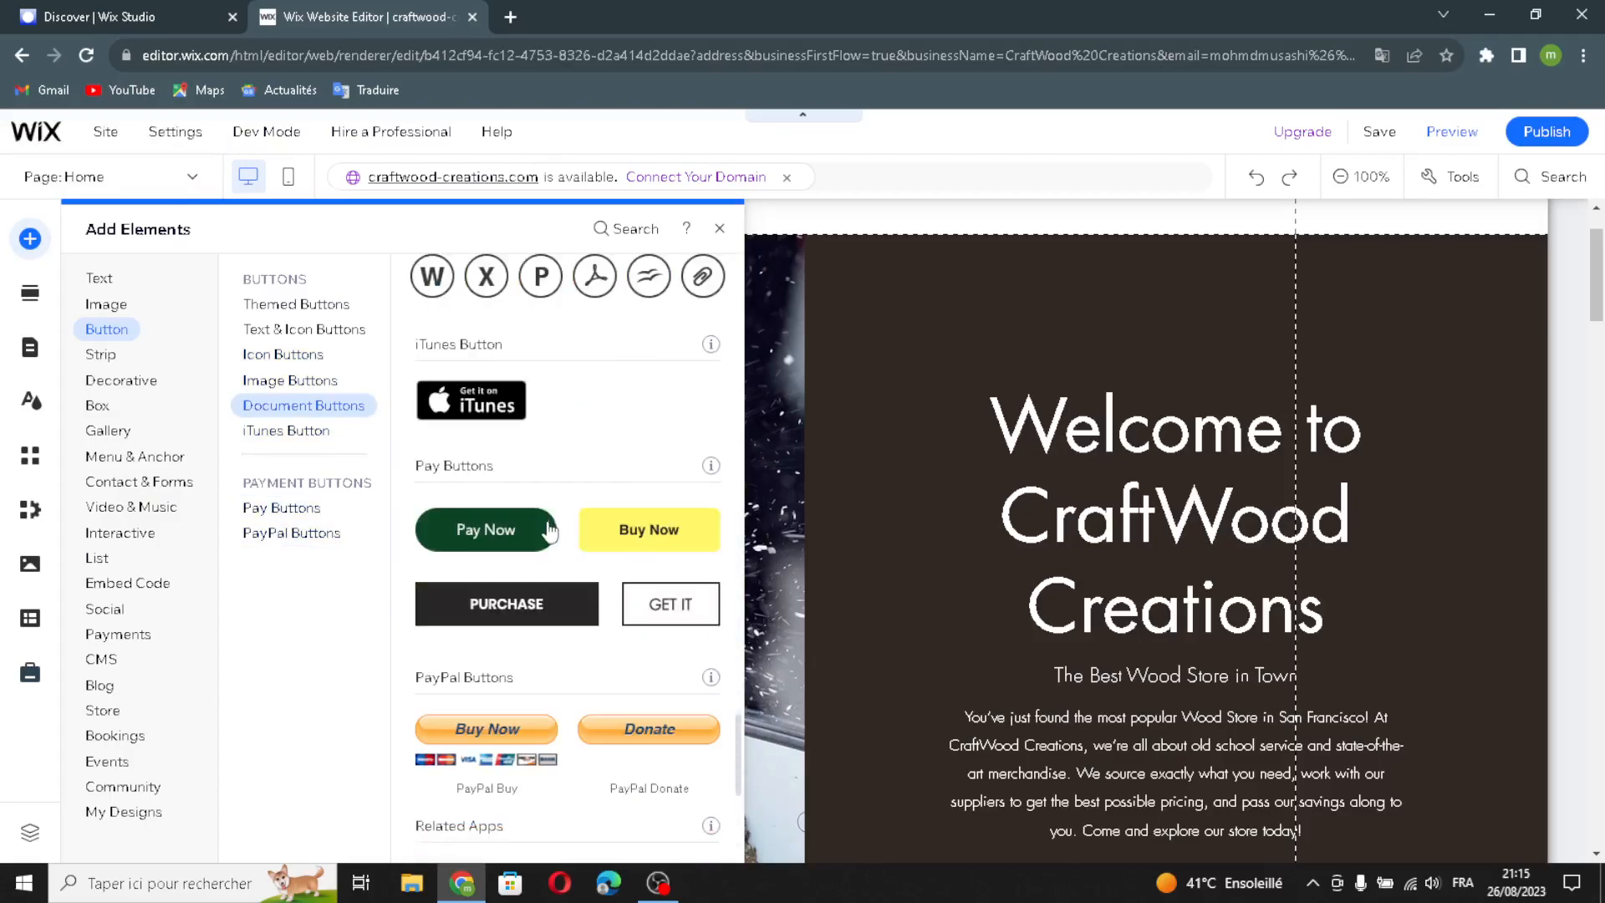
{"action": "scroll", "coordinate": [596, 435], "scroll_direction": "up", "scroll_amount": 10}
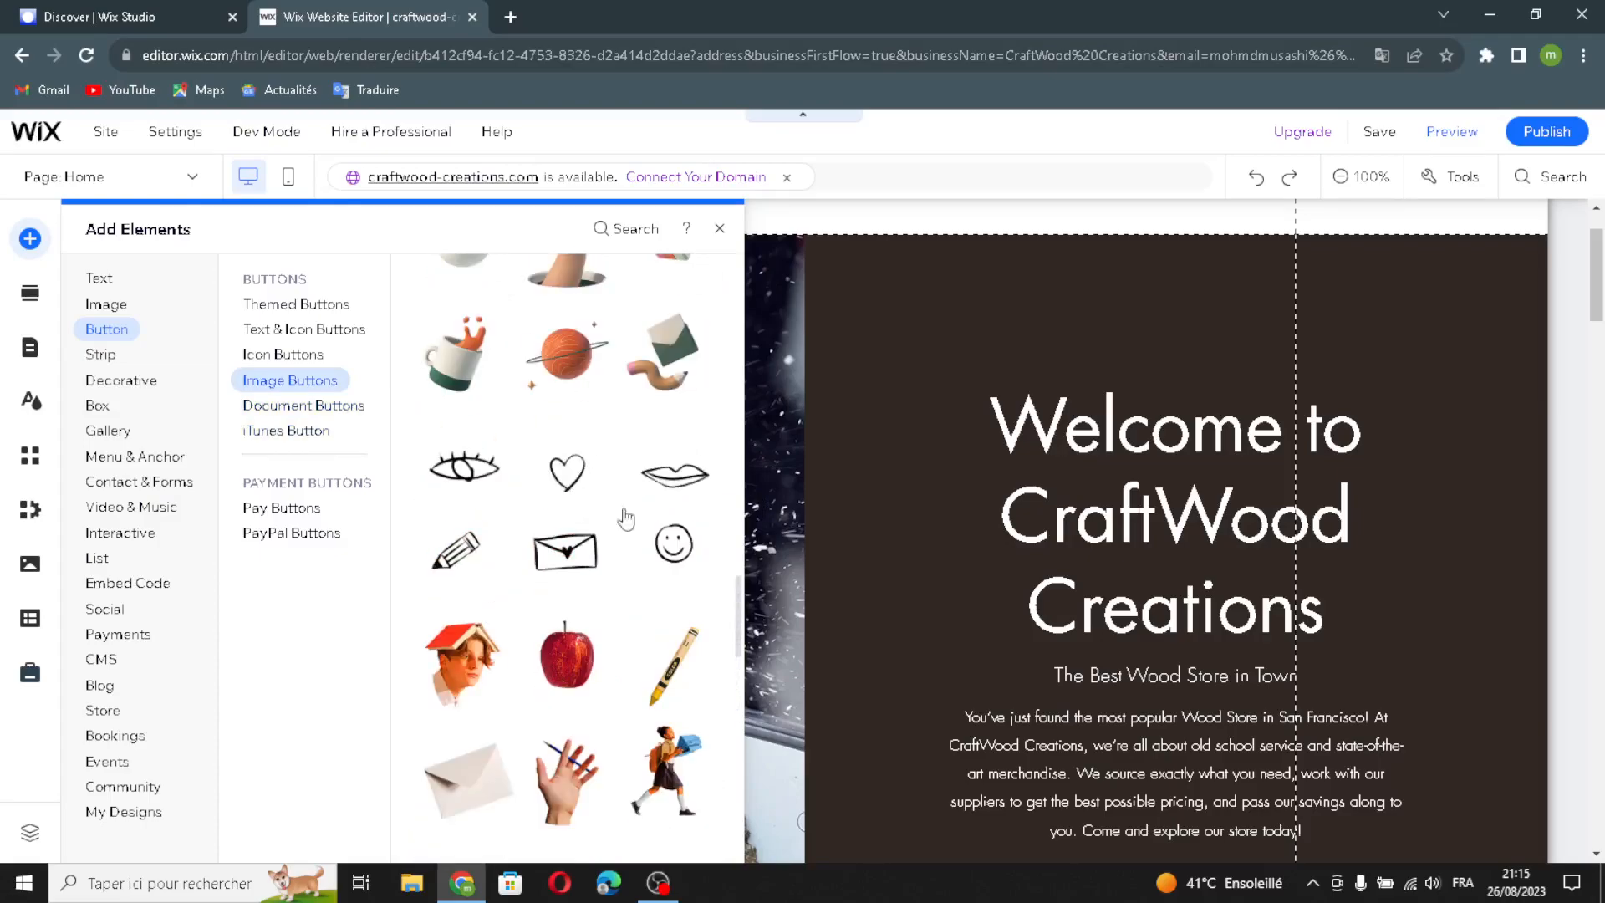
{"action": "scroll", "coordinate": [566, 509], "scroll_direction": "up", "scroll_amount": 10}
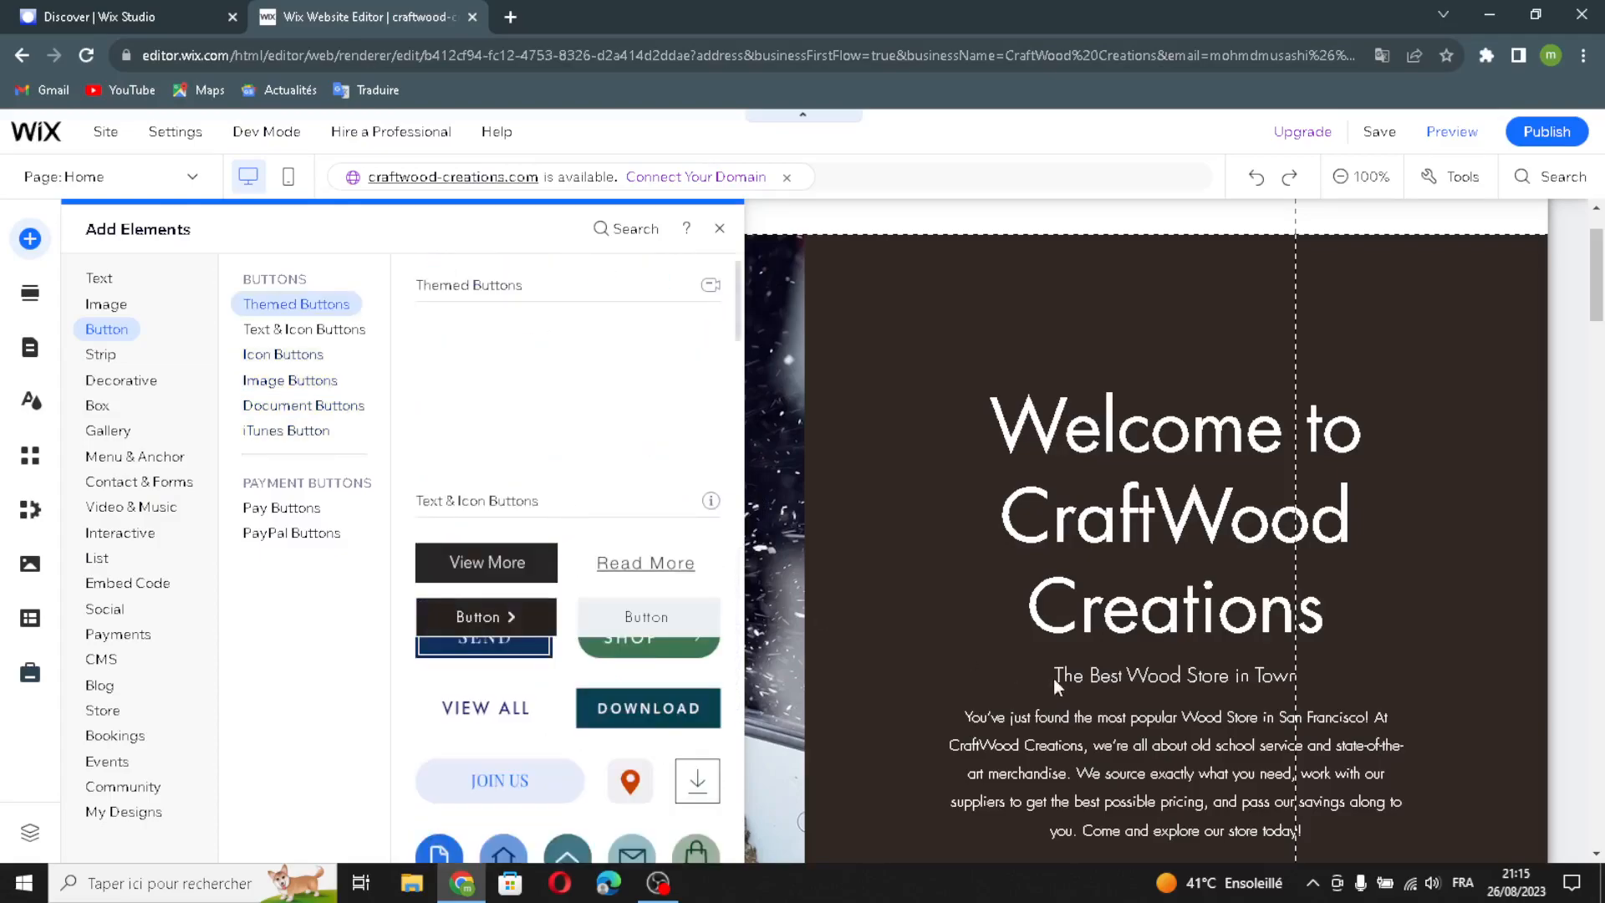
{"action": "scroll", "coordinate": [1212, 770], "scroll_direction": "down", "scroll_amount": 4}
{"action": "scroll", "coordinate": [1212, 770], "scroll_direction": "down", "scroll_amount": 12}
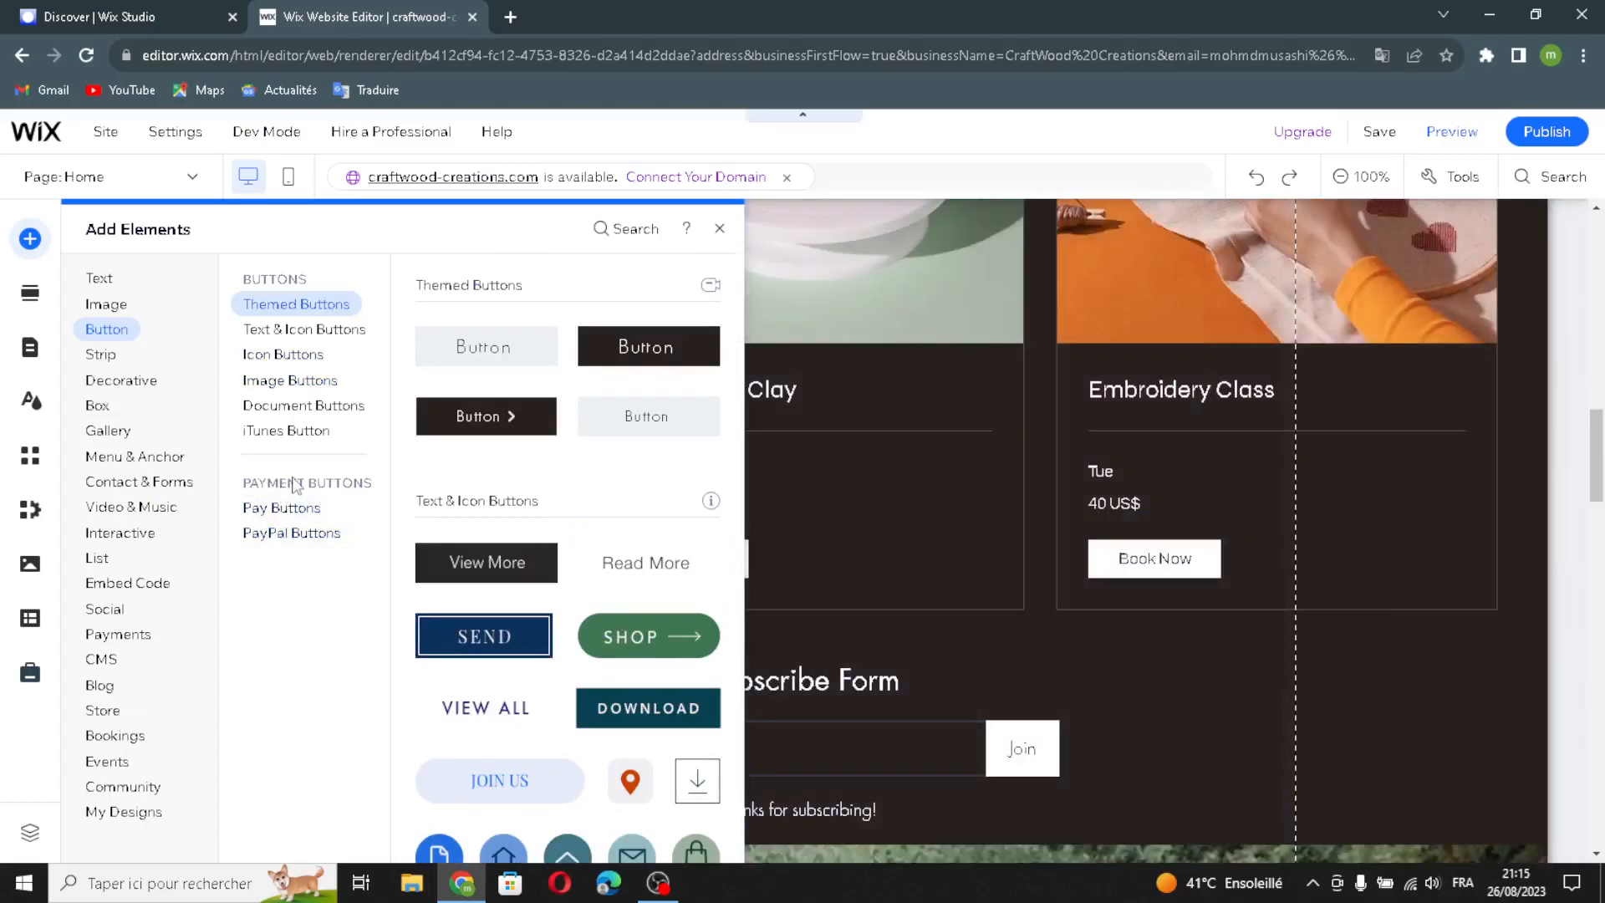
{"action": "left_click", "coordinate": [281, 509]}
{"action": "left_click", "coordinate": [291, 533]}
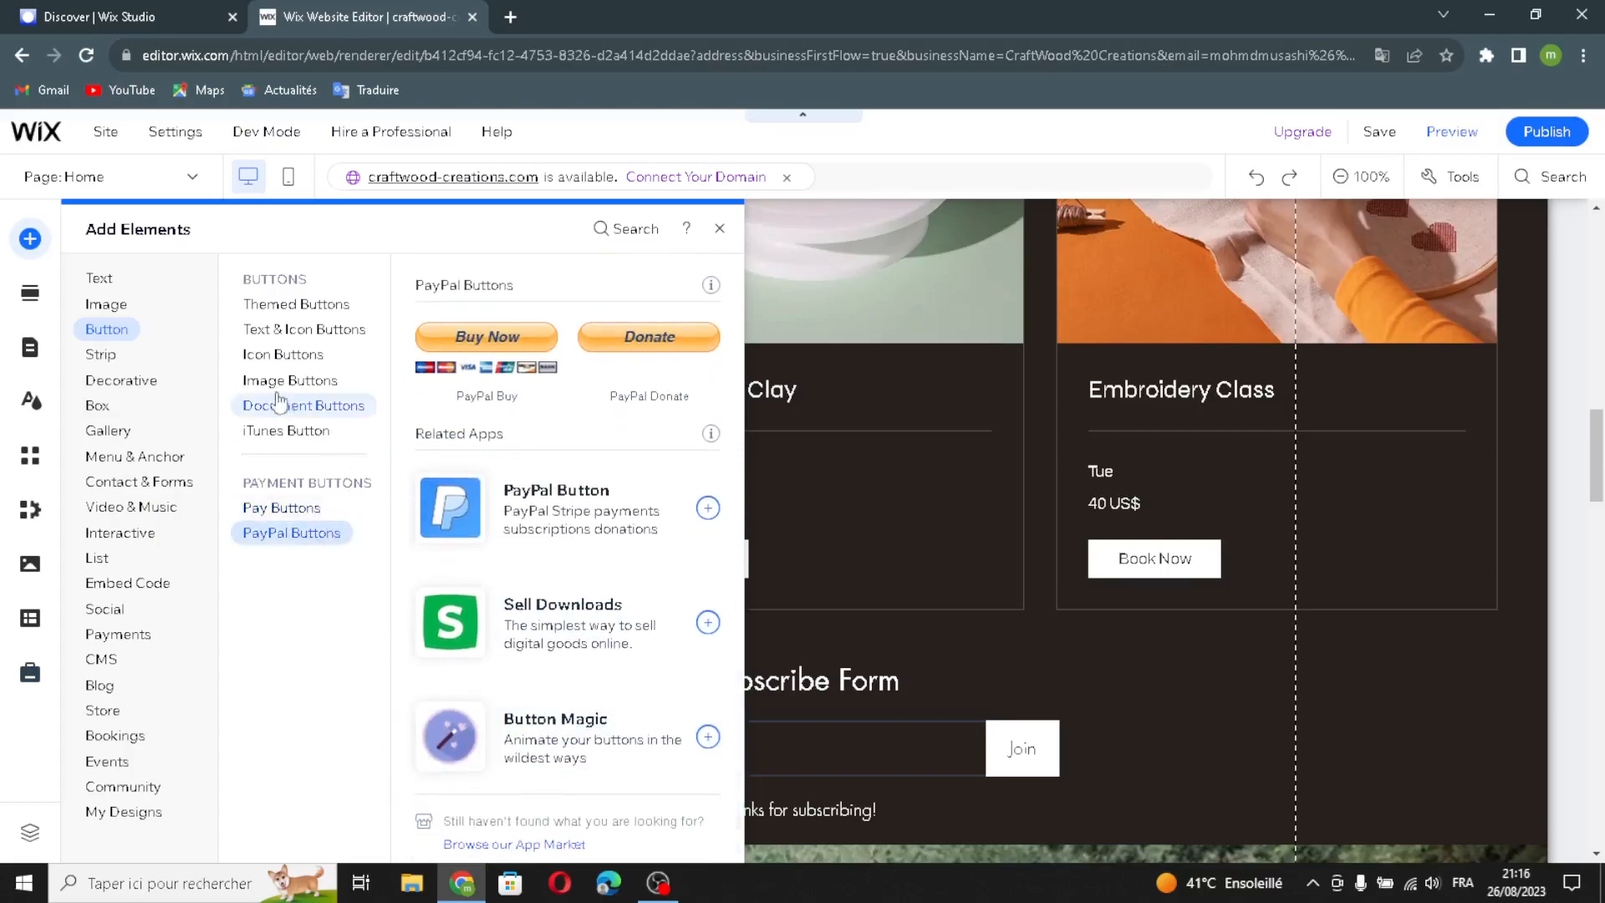
Step: Examine the strip elements across the Classic, Featured, About, Services, Contact, Welcome, Testimonials and Team designs
{"action": "left_click", "coordinate": [101, 356]}
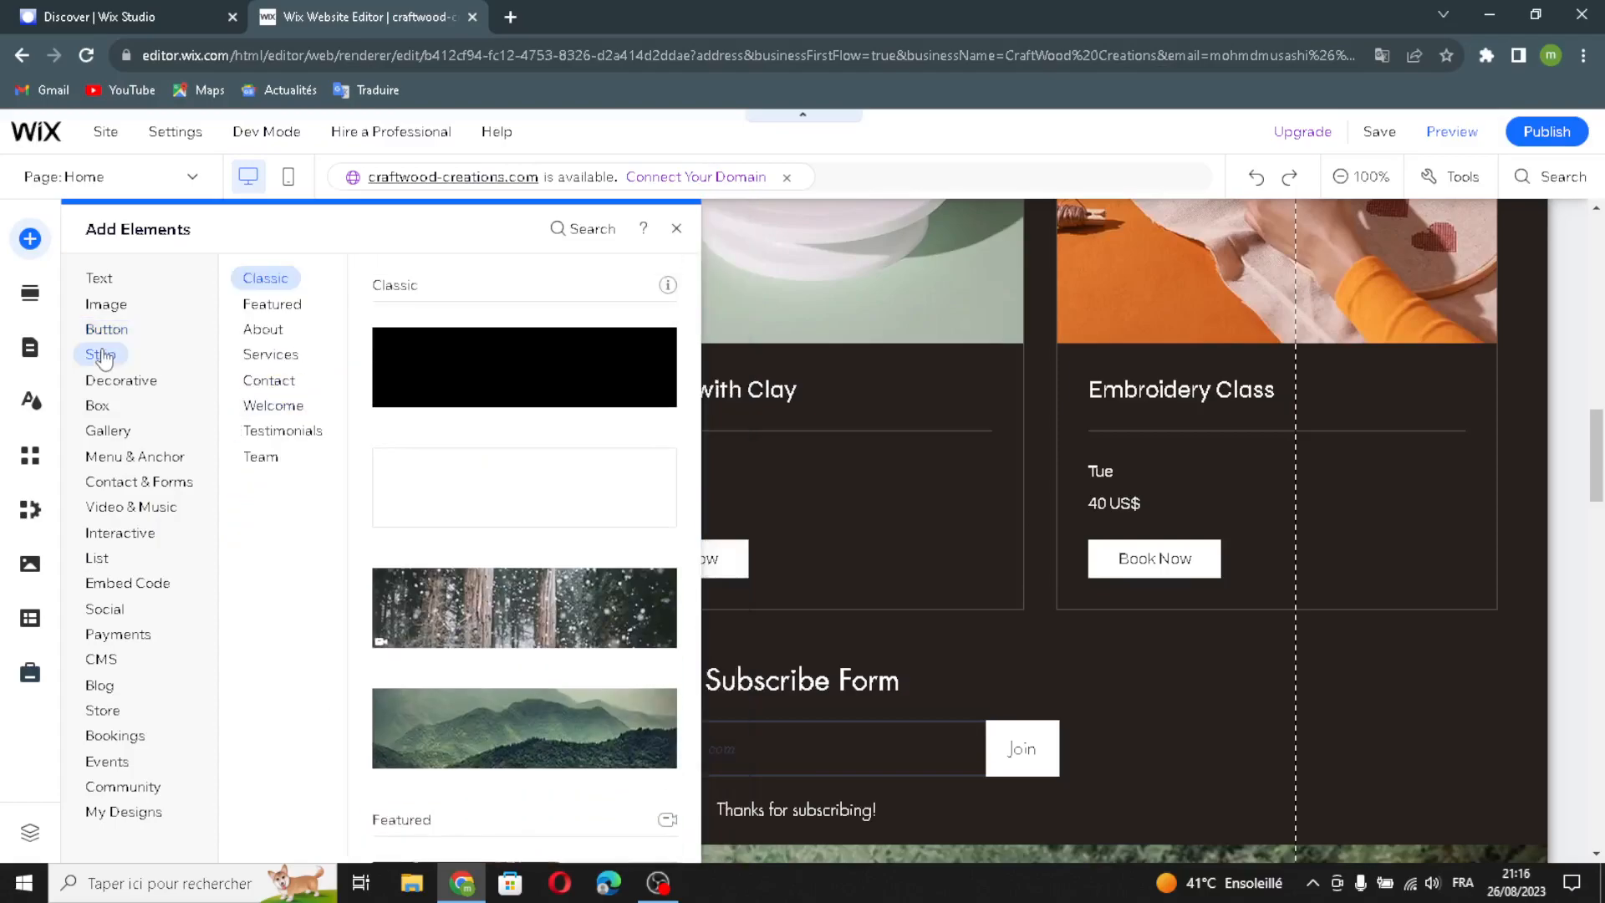
{"action": "left_click", "coordinate": [271, 303]}
{"action": "left_click", "coordinate": [263, 329]}
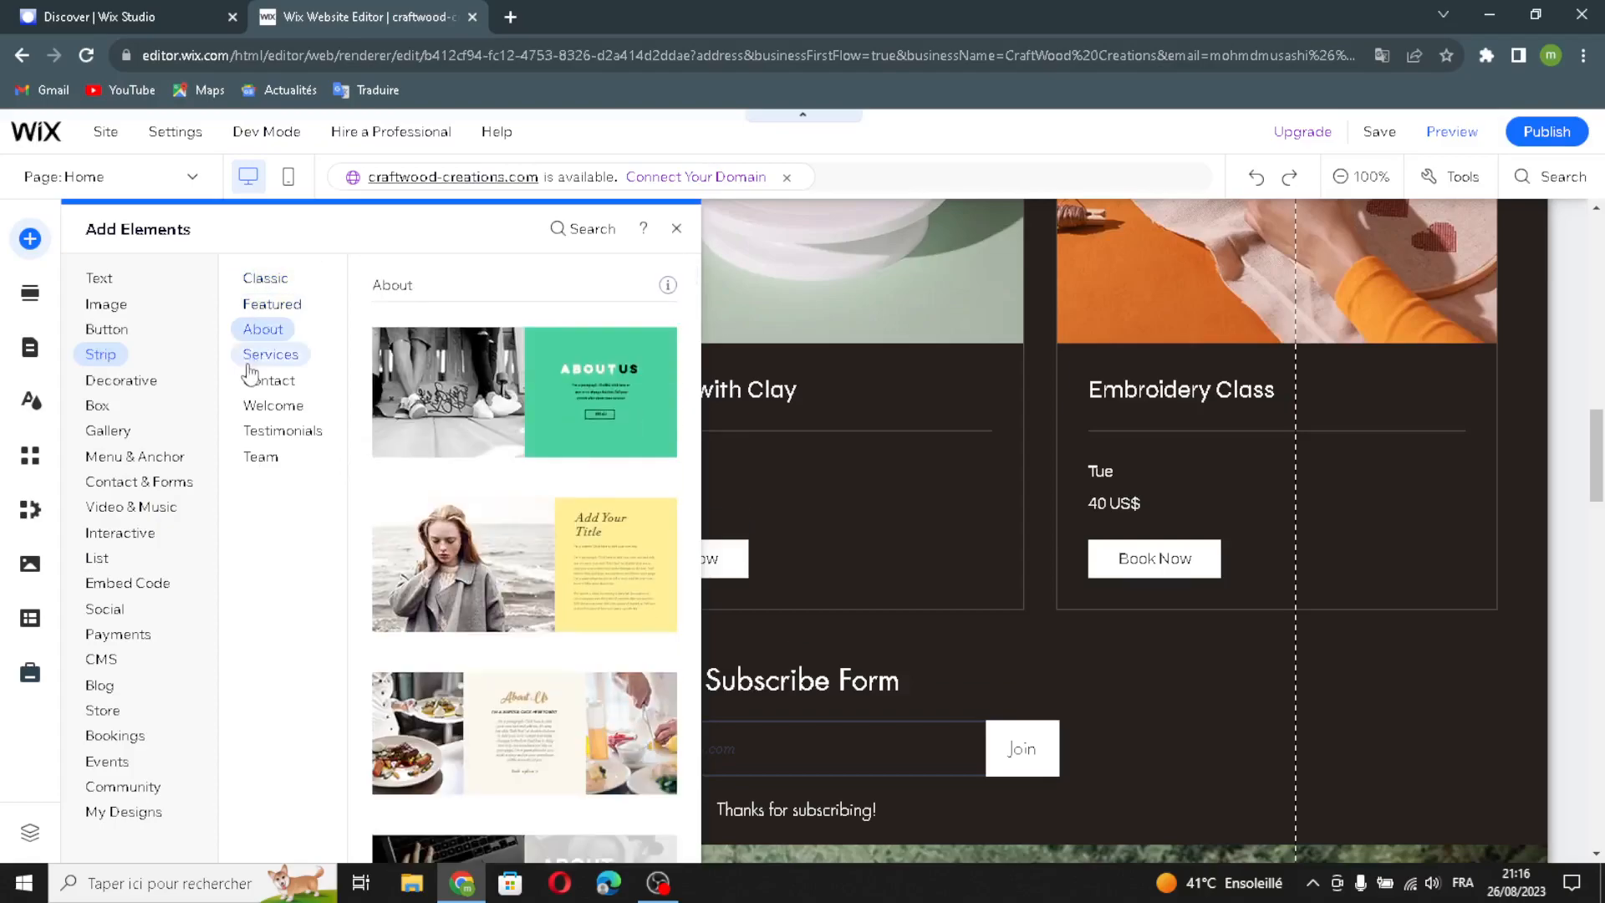
{"action": "left_click", "coordinate": [250, 356]}
{"action": "left_click", "coordinate": [252, 379]}
{"action": "left_click", "coordinate": [255, 406]}
{"action": "left_click", "coordinate": [256, 431]}
{"action": "left_click", "coordinate": [259, 456]}
{"action": "scroll", "coordinate": [495, 529], "scroll_direction": "up", "scroll_amount": 3}
{"action": "scroll", "coordinate": [496, 529], "scroll_direction": "up", "scroll_amount": 20}
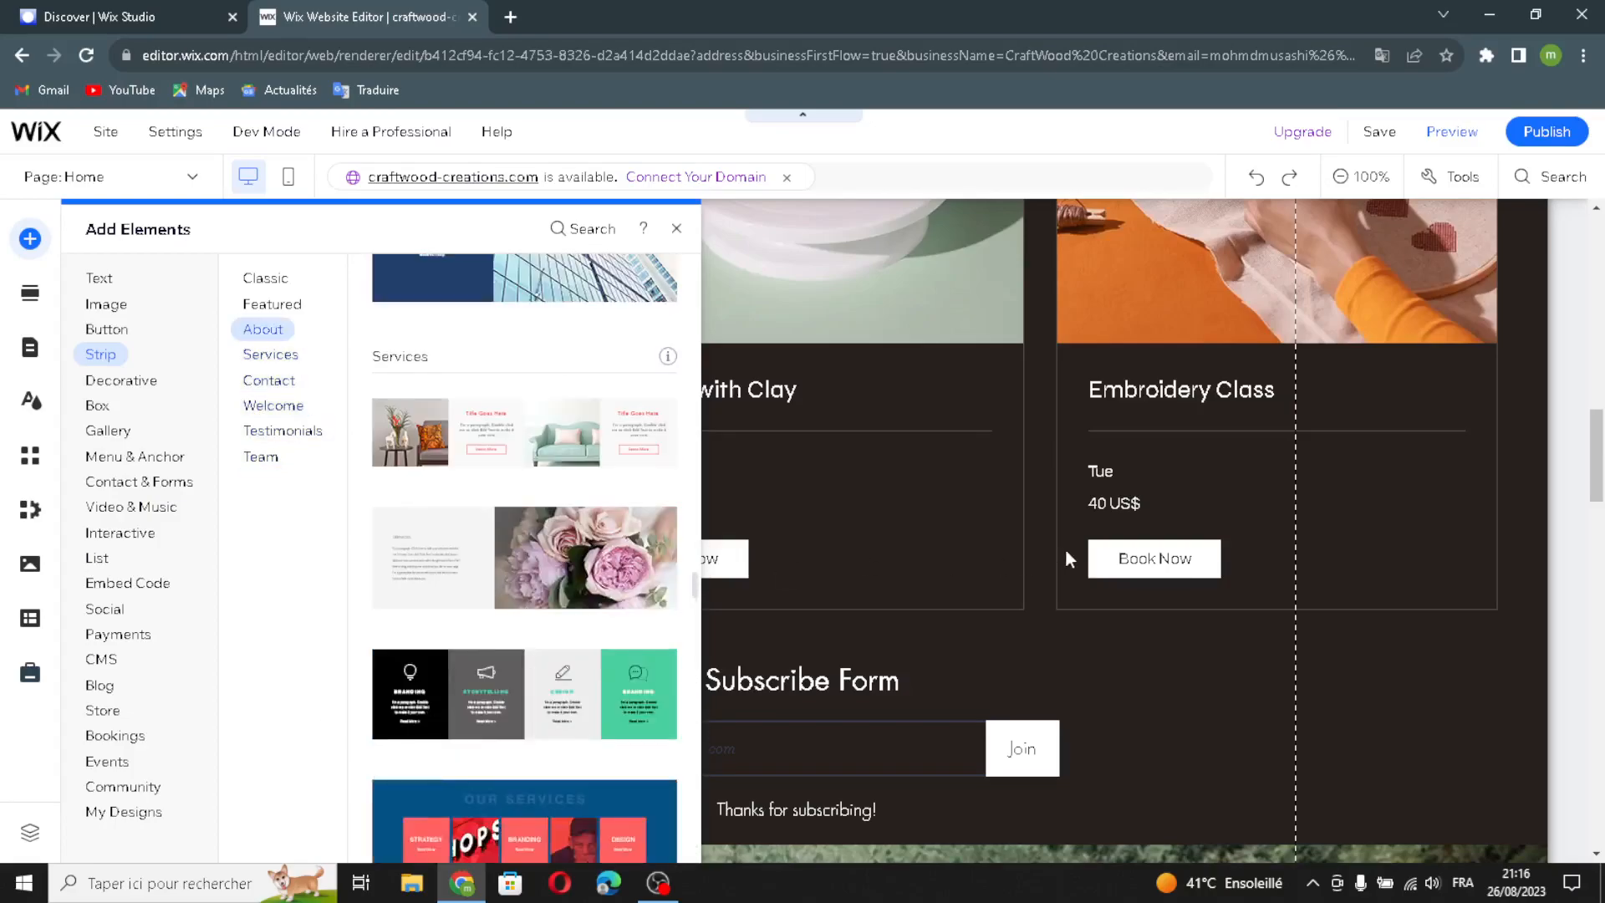
{"action": "scroll", "coordinate": [1158, 777], "scroll_direction": "down", "scroll_amount": 5}
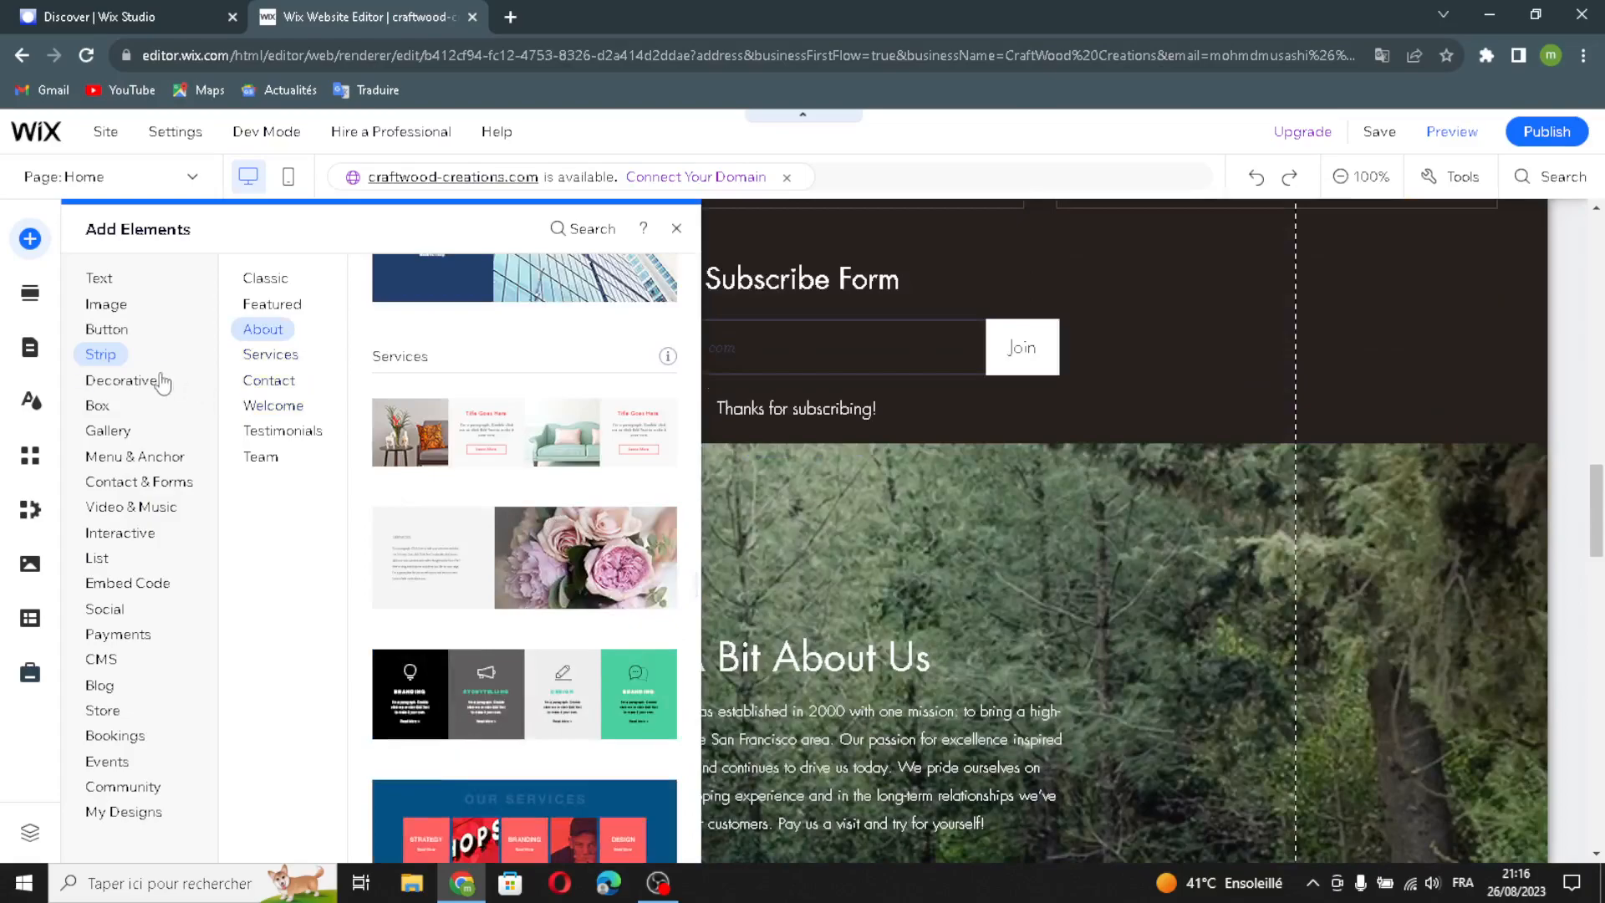
Step: Look through the decorative shapes, covering basic shapes, arrows, and horizontal and vertical lines
{"action": "left_click", "coordinate": [149, 381]}
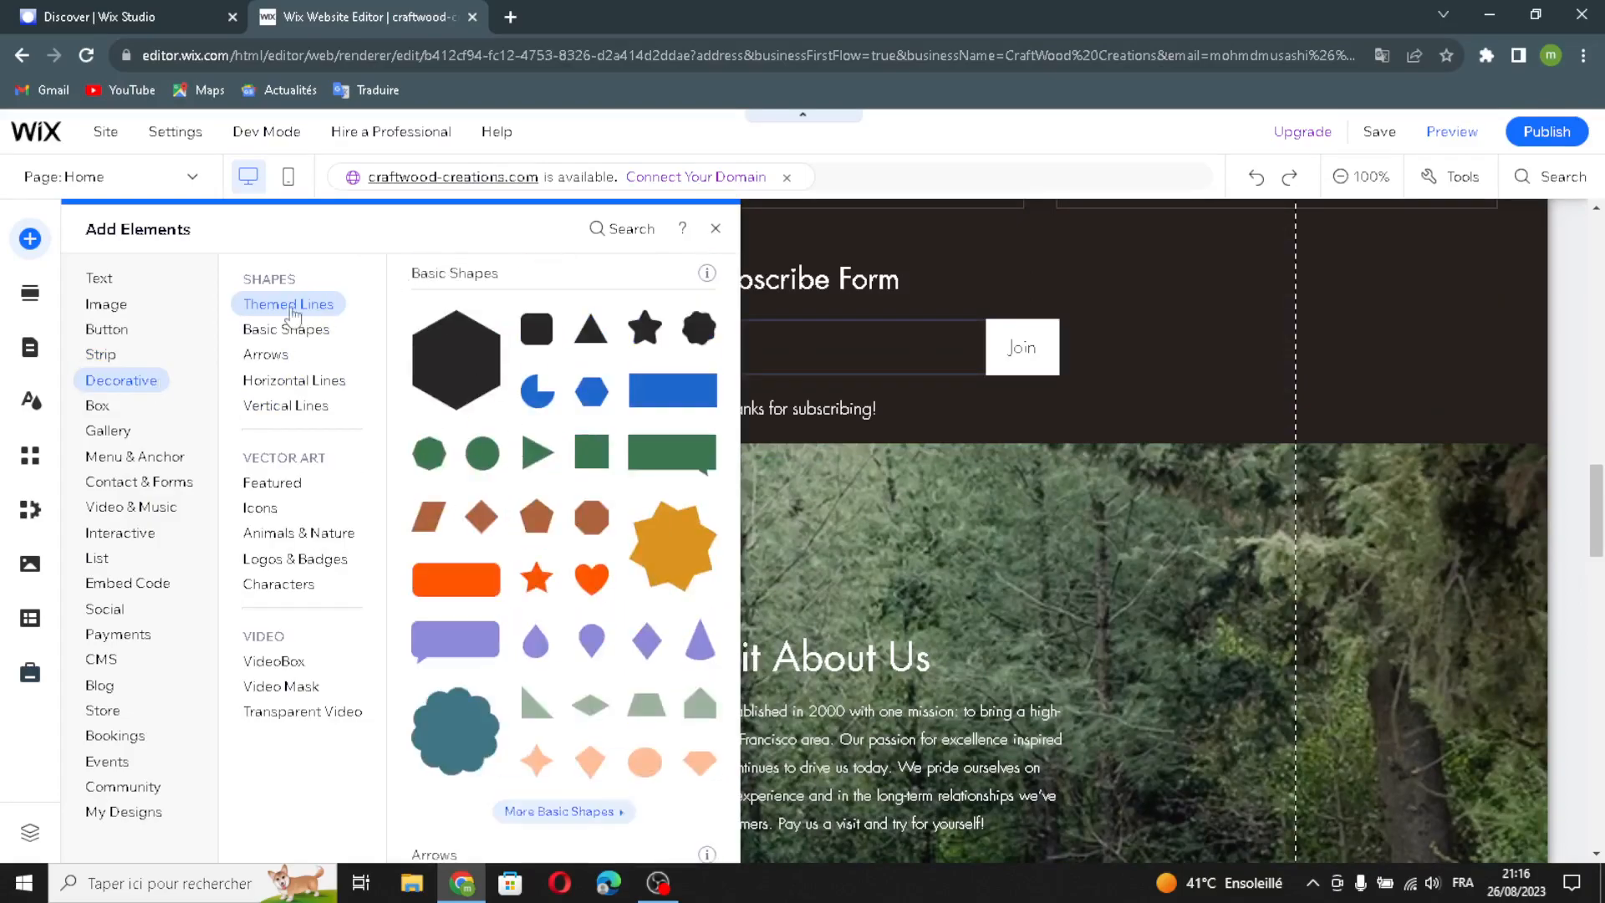
{"action": "left_click", "coordinate": [261, 329]}
{"action": "left_click", "coordinate": [261, 354]}
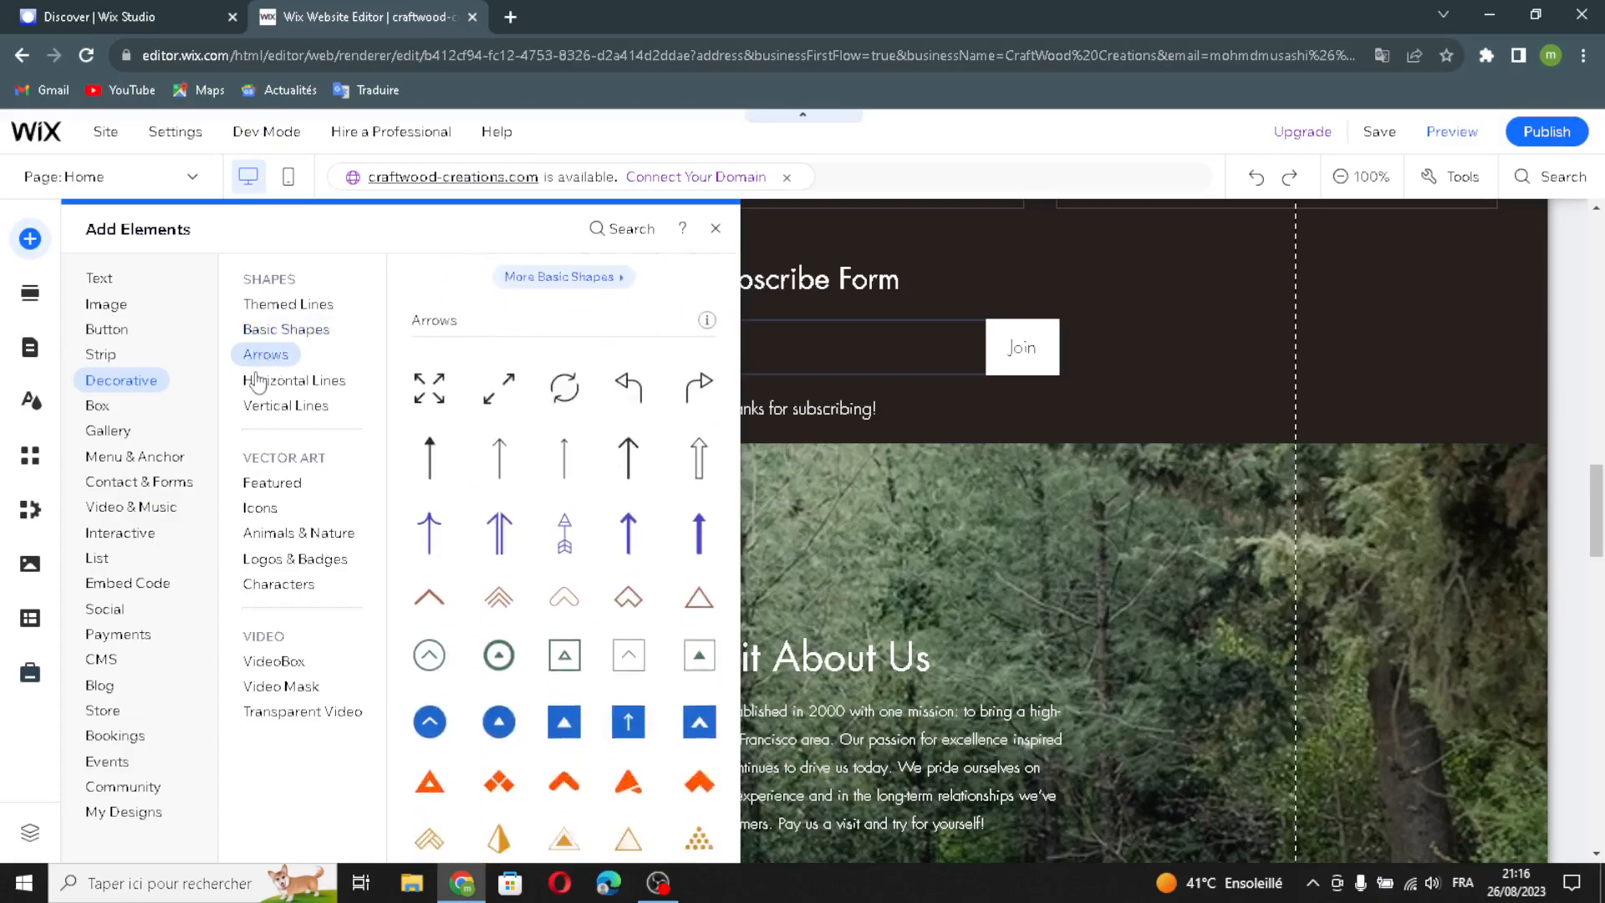
{"action": "left_click", "coordinate": [258, 382]}
{"action": "left_click", "coordinate": [255, 407]}
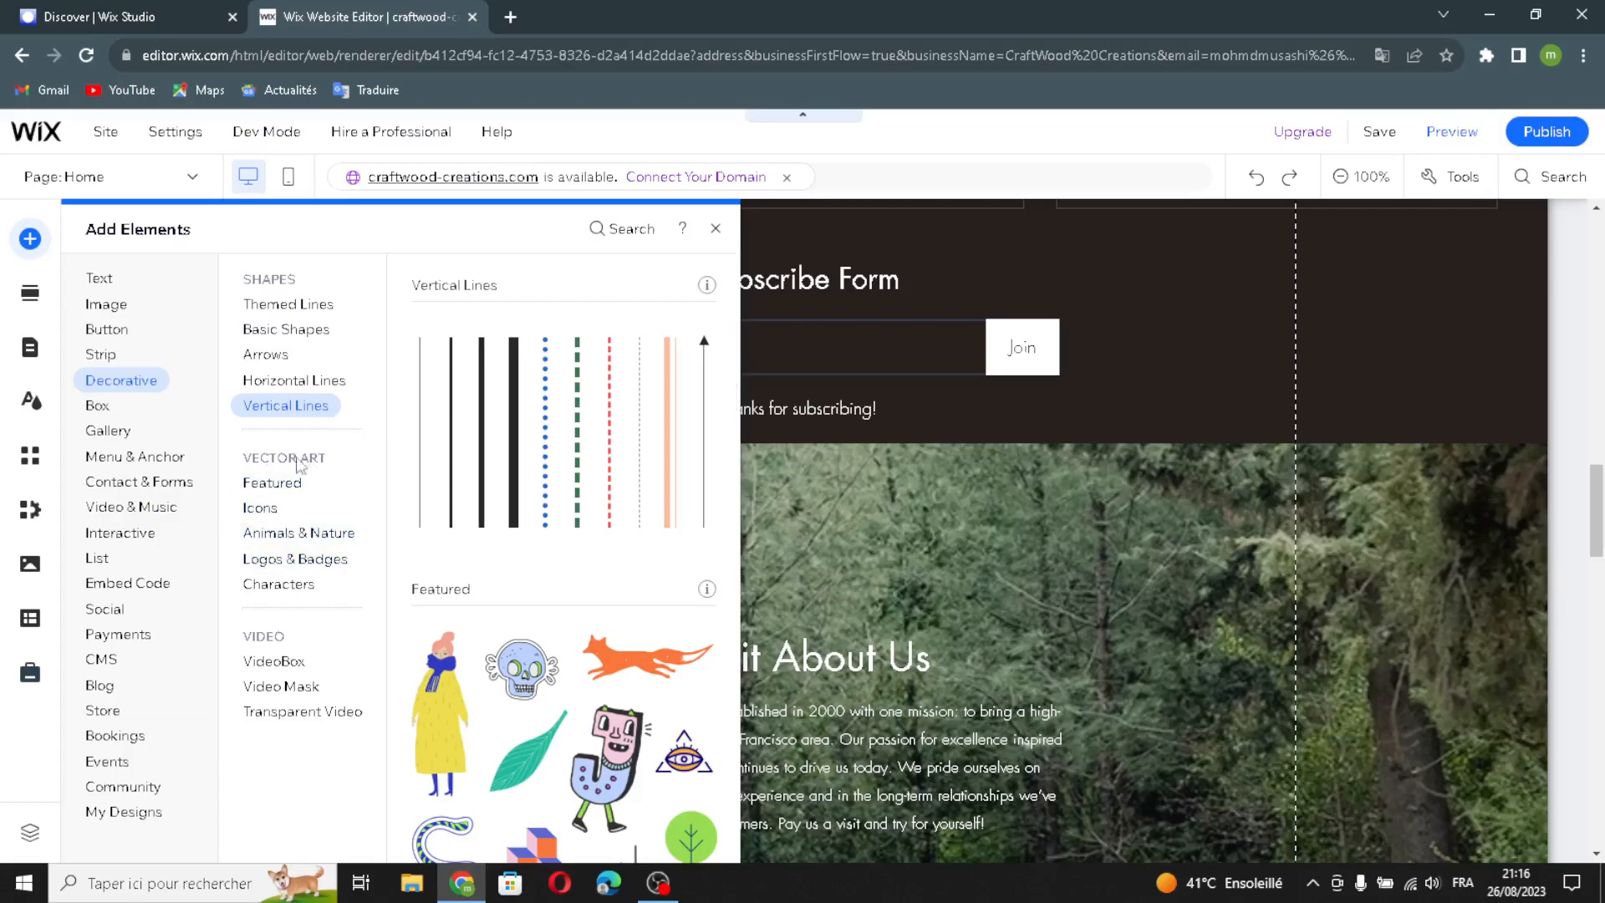
Step: Examine the decorative vector art, from featured designs and icons to characters, and the VideoBox, video mask and transparent video elements
{"action": "left_click", "coordinate": [269, 483]}
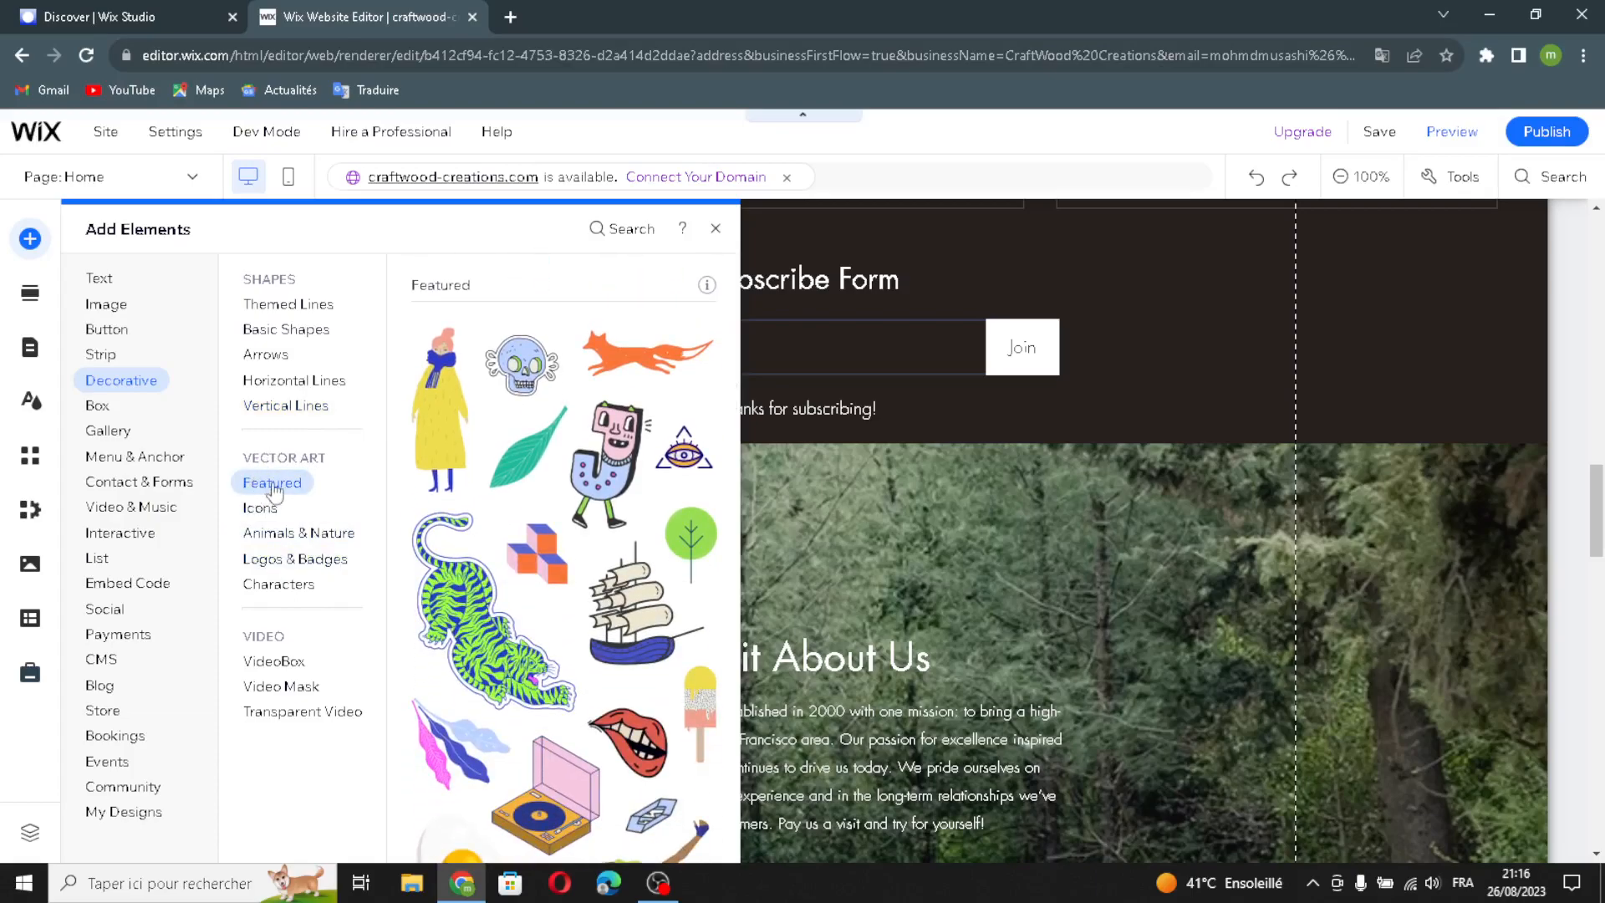
{"action": "left_click", "coordinate": [255, 508]}
{"action": "left_click", "coordinate": [318, 534]}
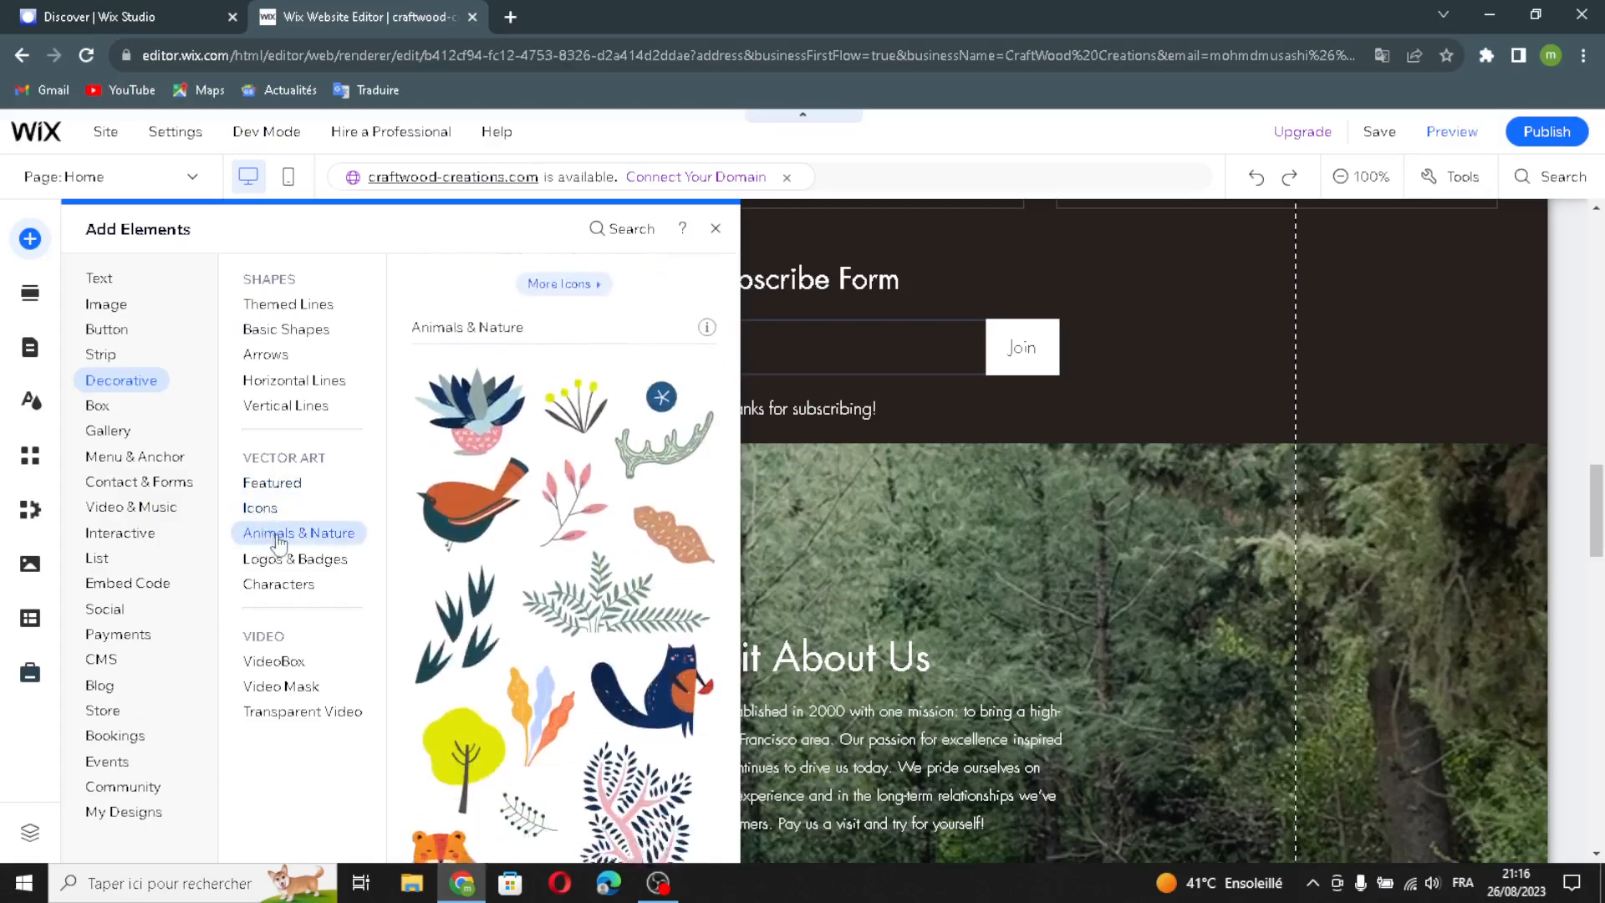
{"action": "left_click", "coordinate": [301, 558]}
{"action": "left_click", "coordinate": [288, 583]}
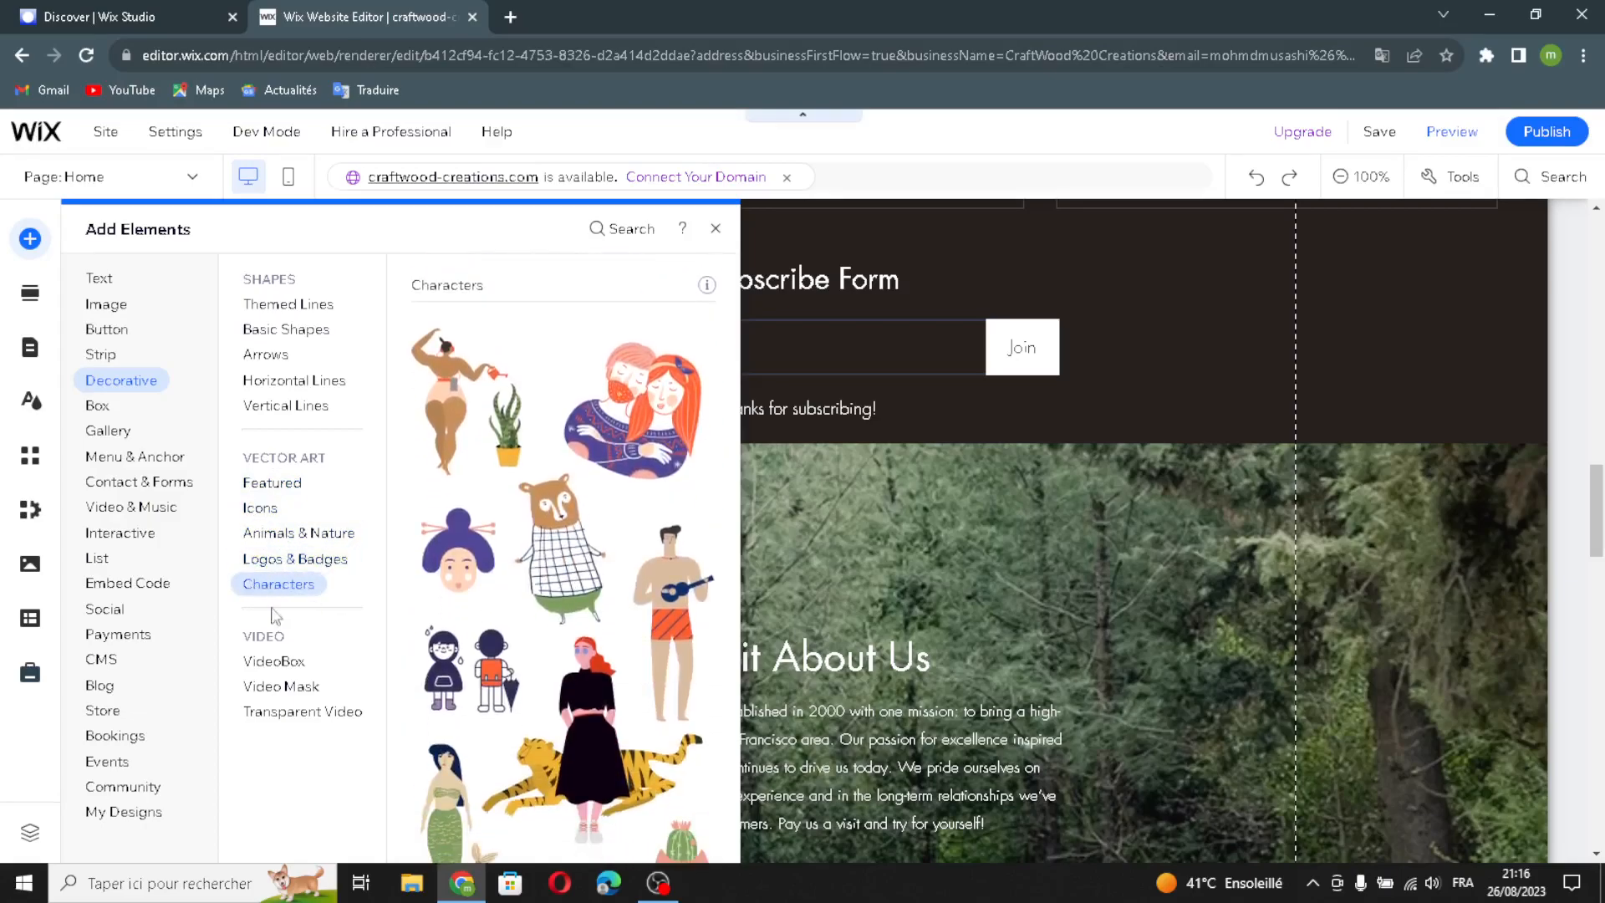
{"action": "left_click", "coordinate": [259, 660]}
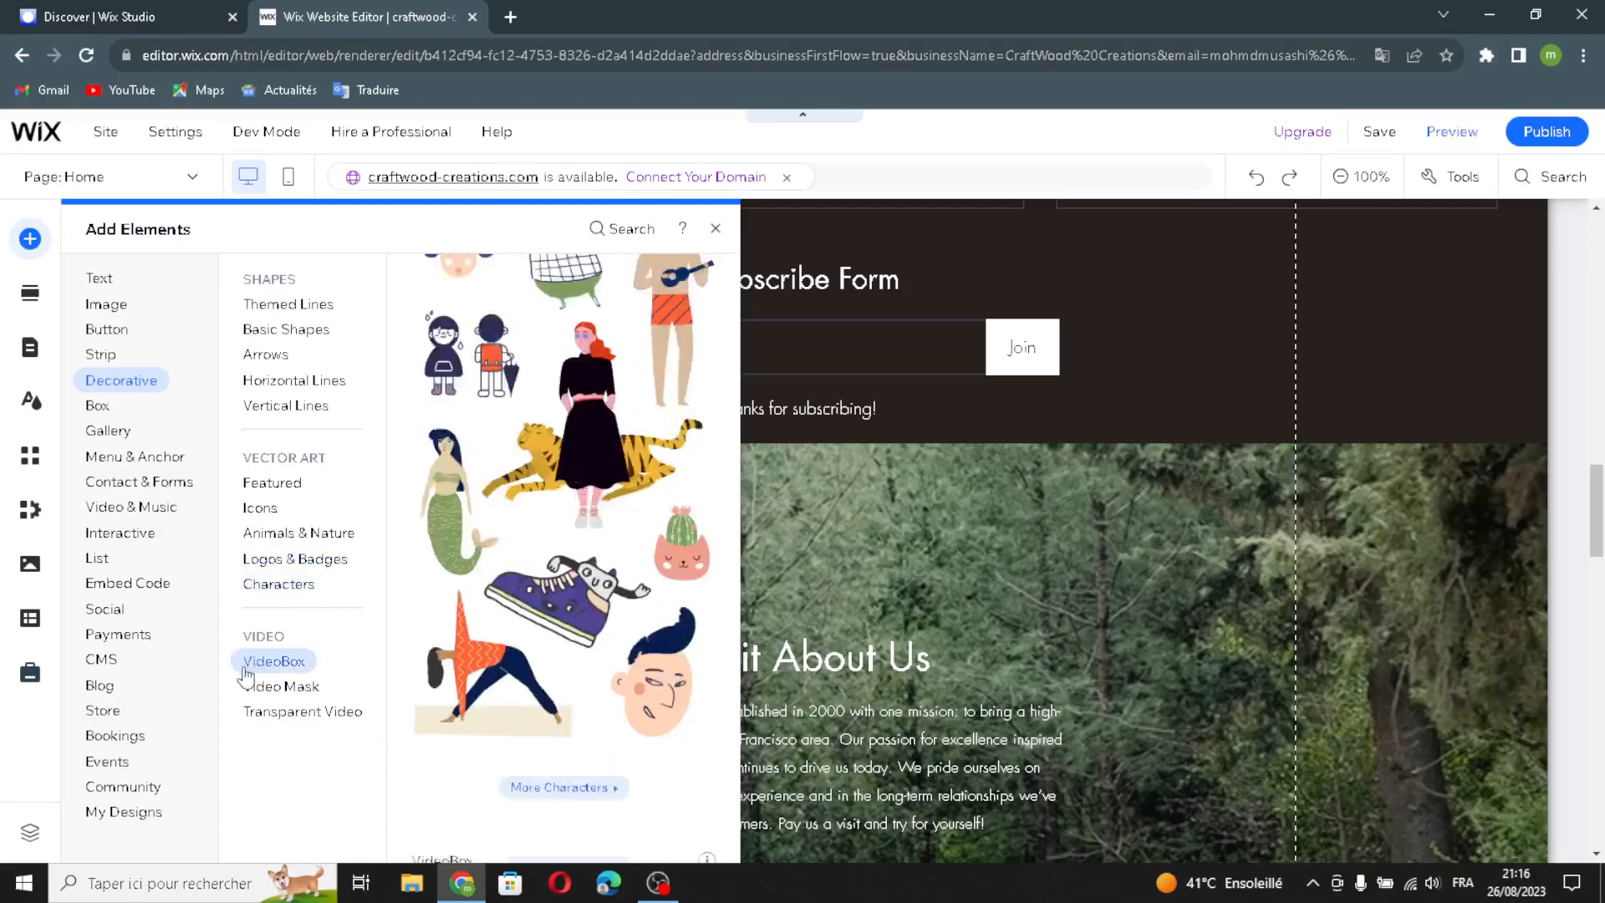
{"action": "left_click", "coordinate": [253, 689]}
{"action": "left_click", "coordinate": [276, 713]}
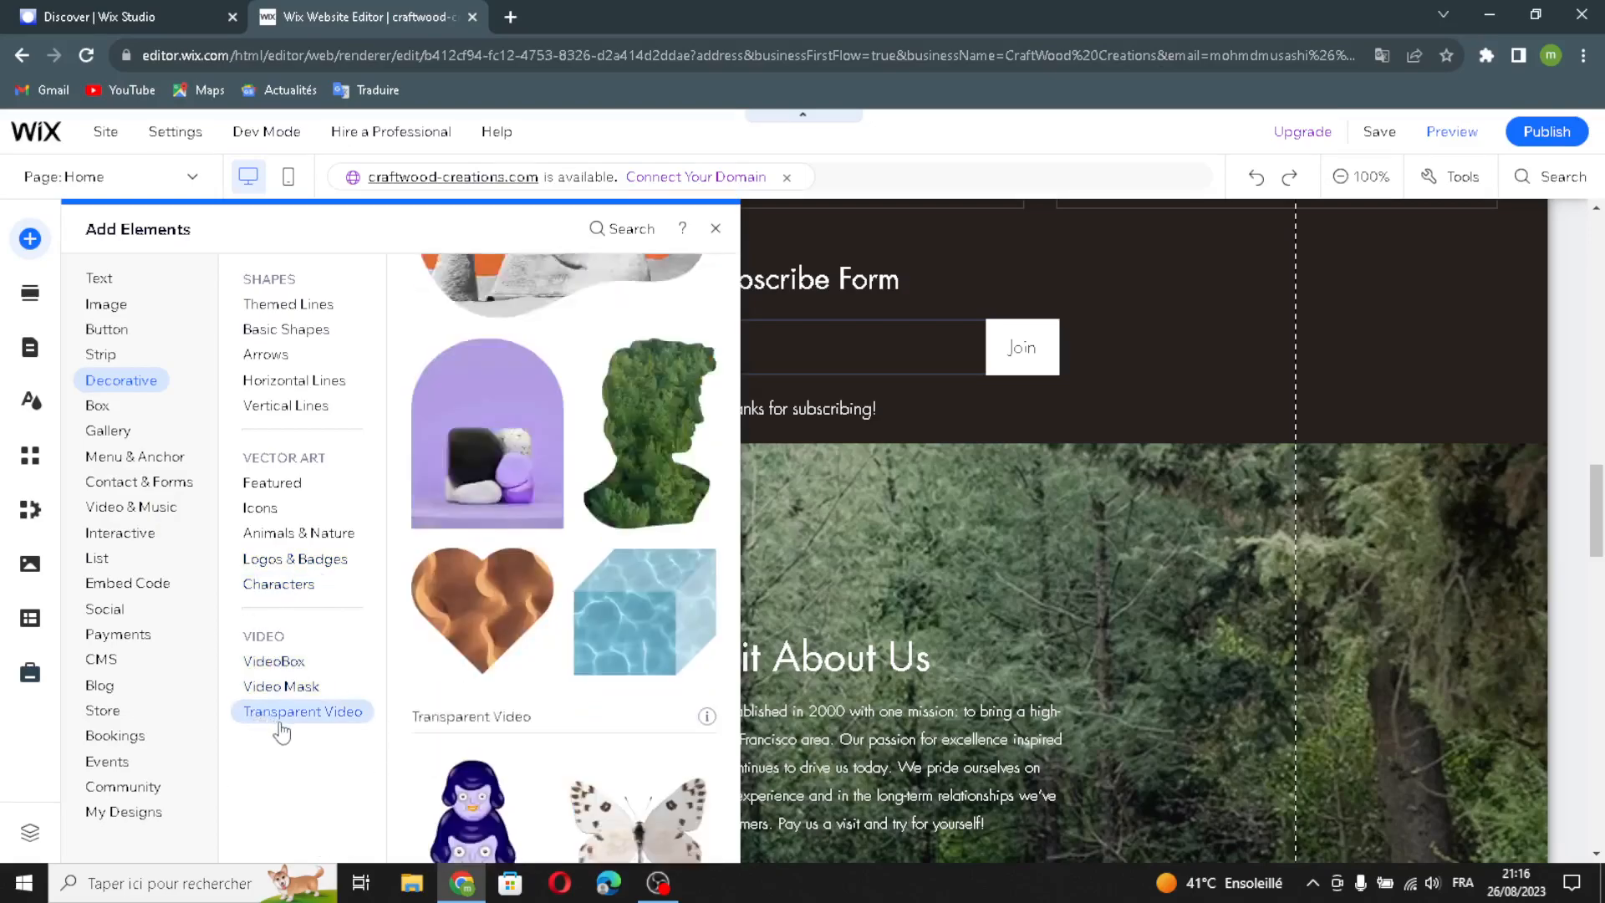
{"action": "scroll", "coordinate": [499, 654], "scroll_direction": "up", "scroll_amount": 10}
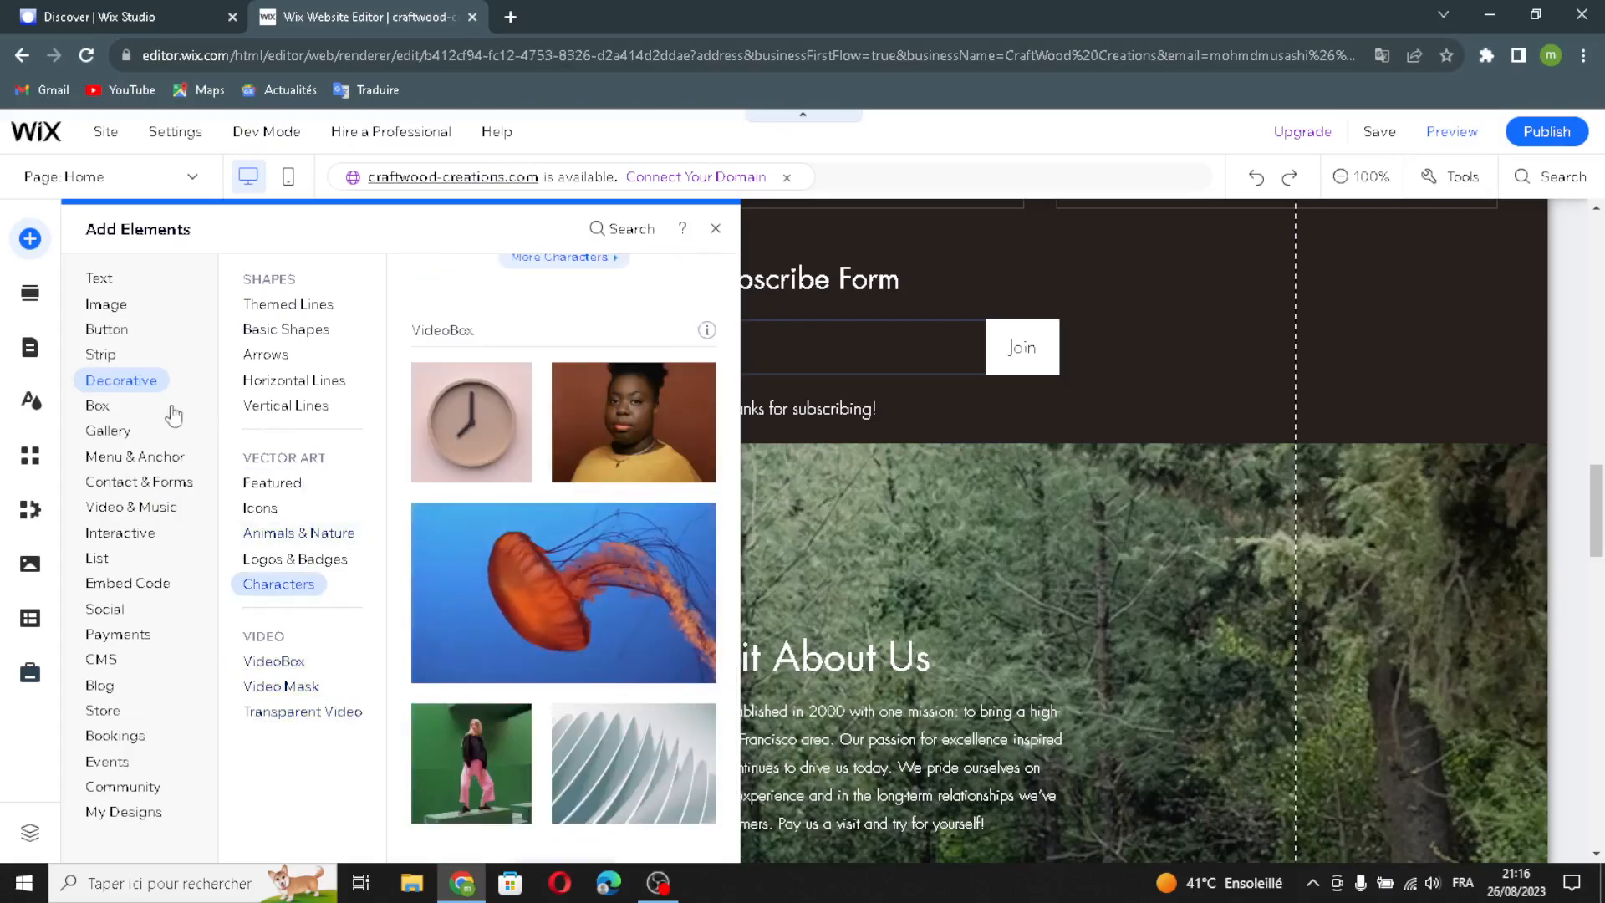
Step: Look through the box elements, covering container boxes, hover boxes and tabs
{"action": "left_click", "coordinate": [97, 405]}
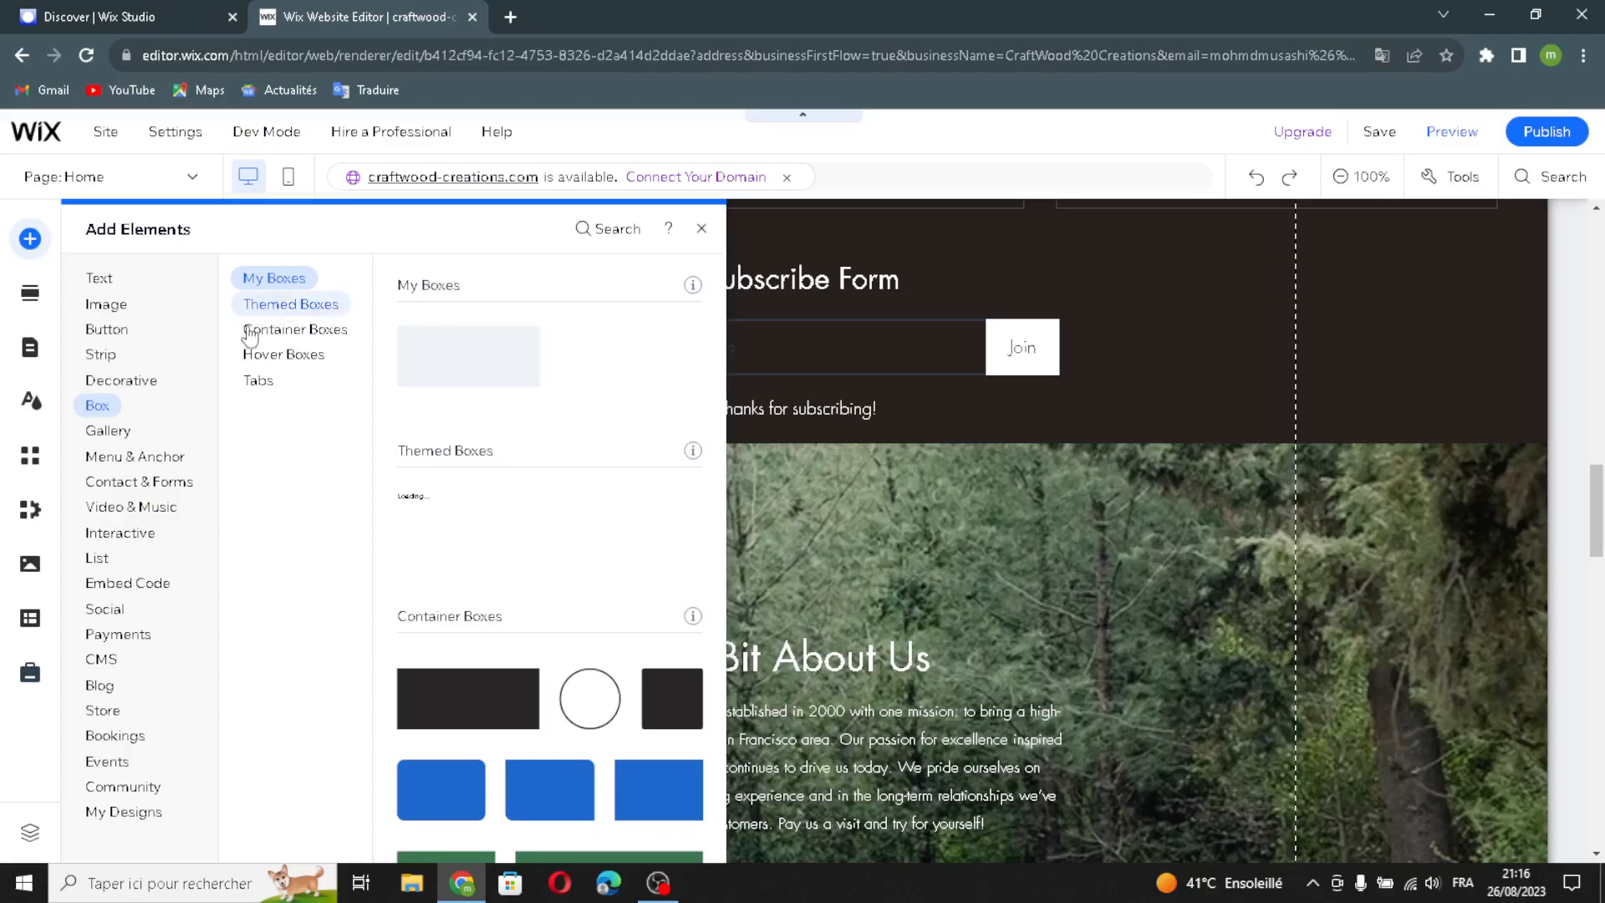
{"action": "left_click", "coordinate": [262, 331]}
{"action": "left_click", "coordinate": [261, 354]}
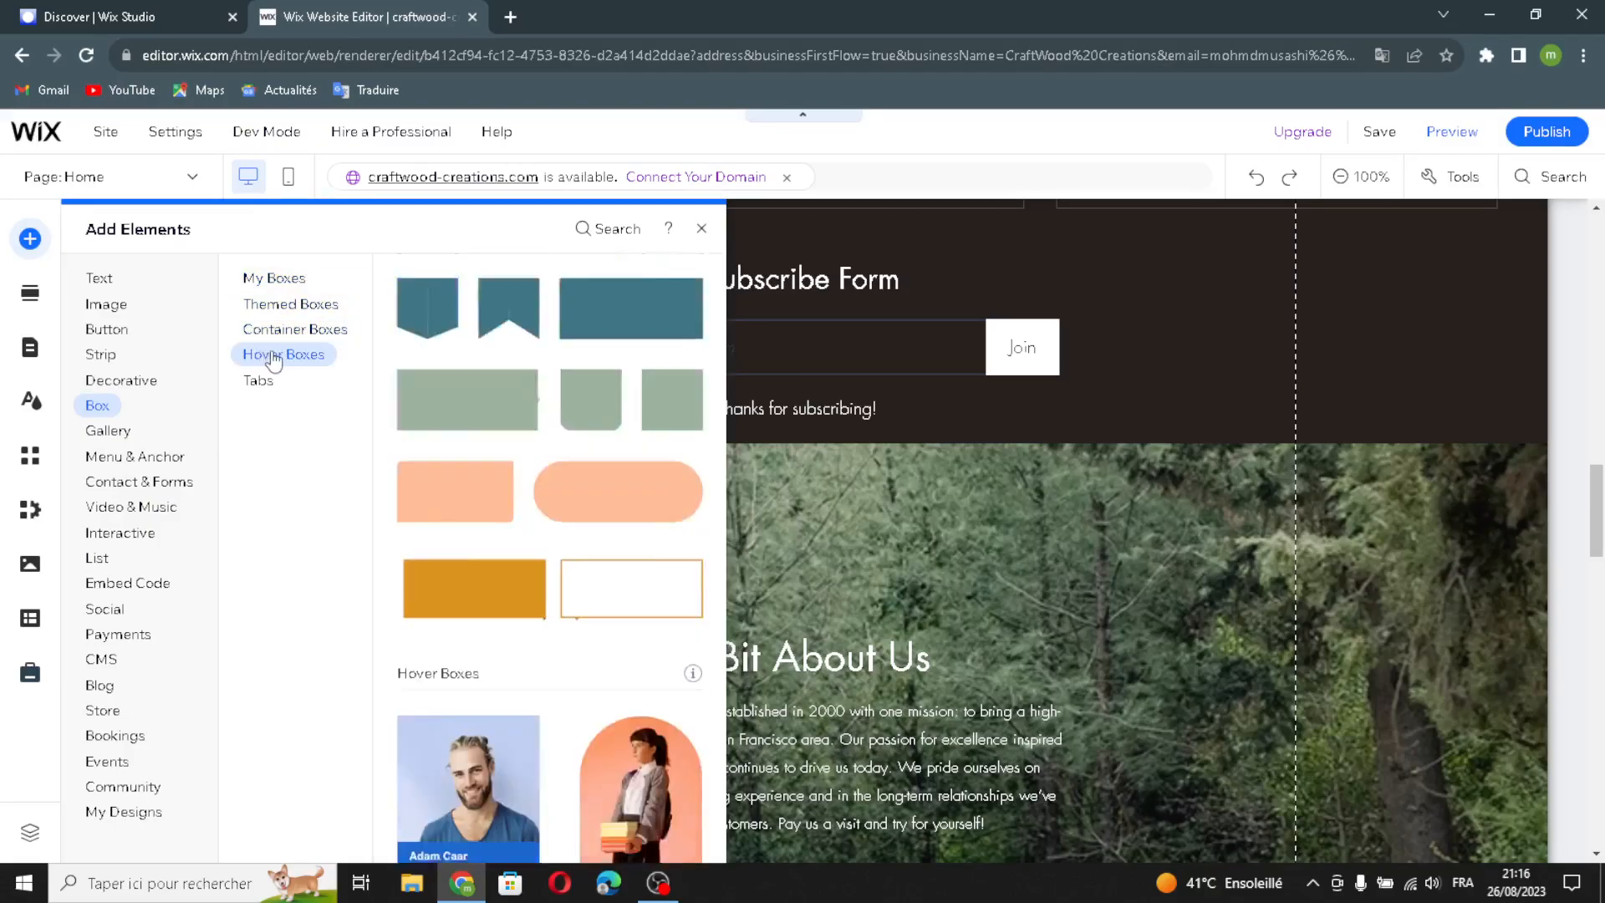
{"action": "left_click", "coordinate": [258, 384]}
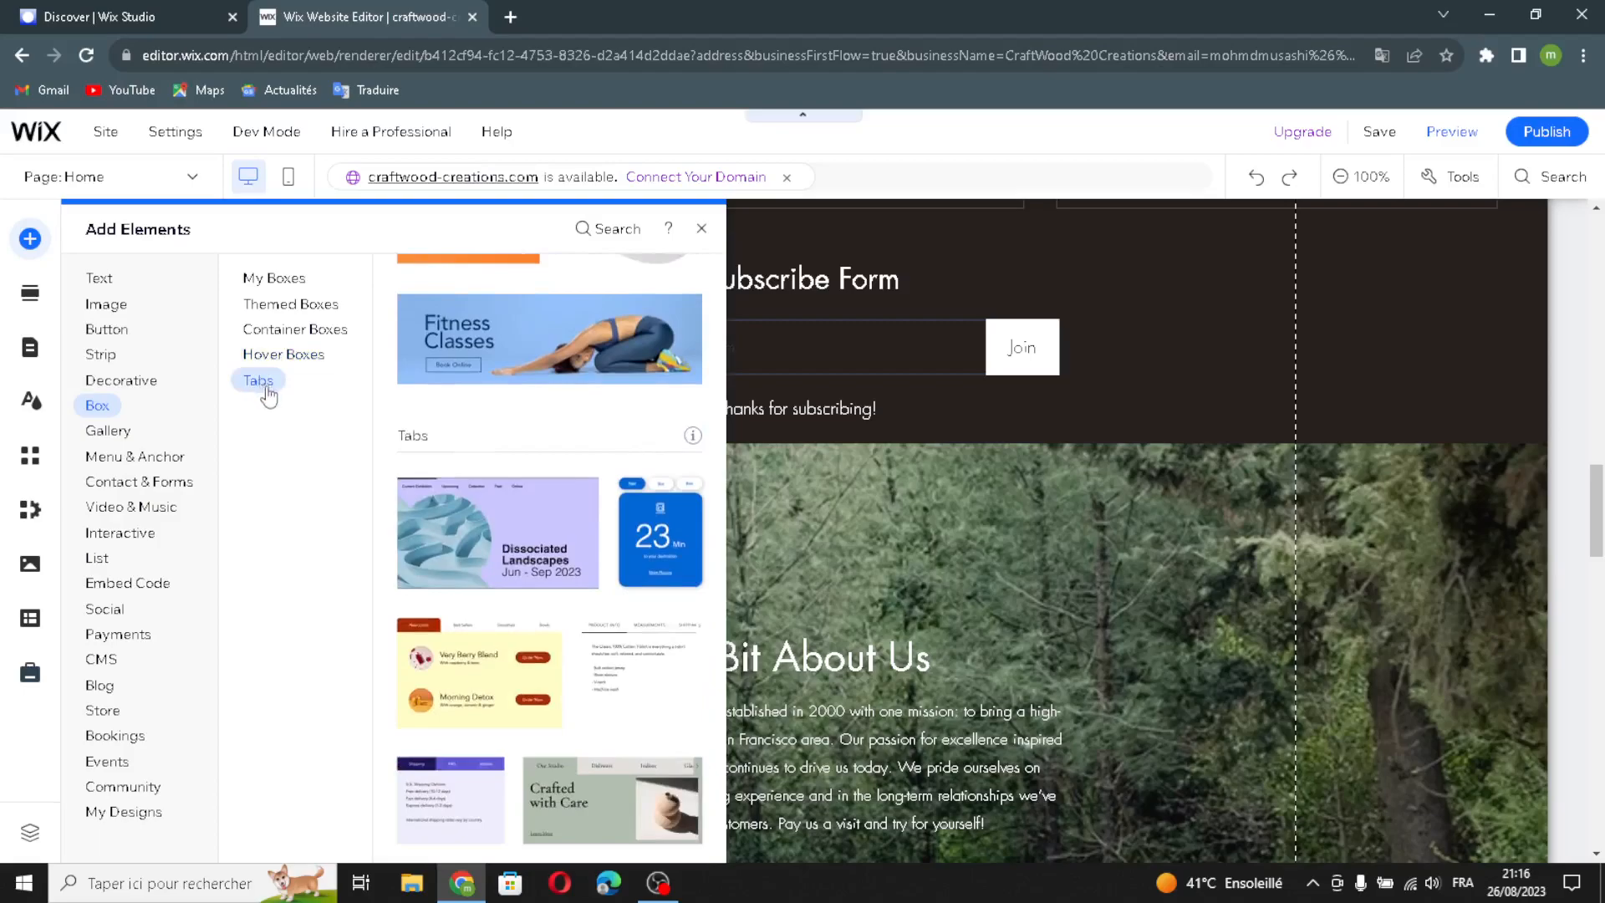
Step: Look through the gallery elements, covering the recommended, pro, grid, slider and additional galleries
{"action": "left_click", "coordinate": [109, 431]}
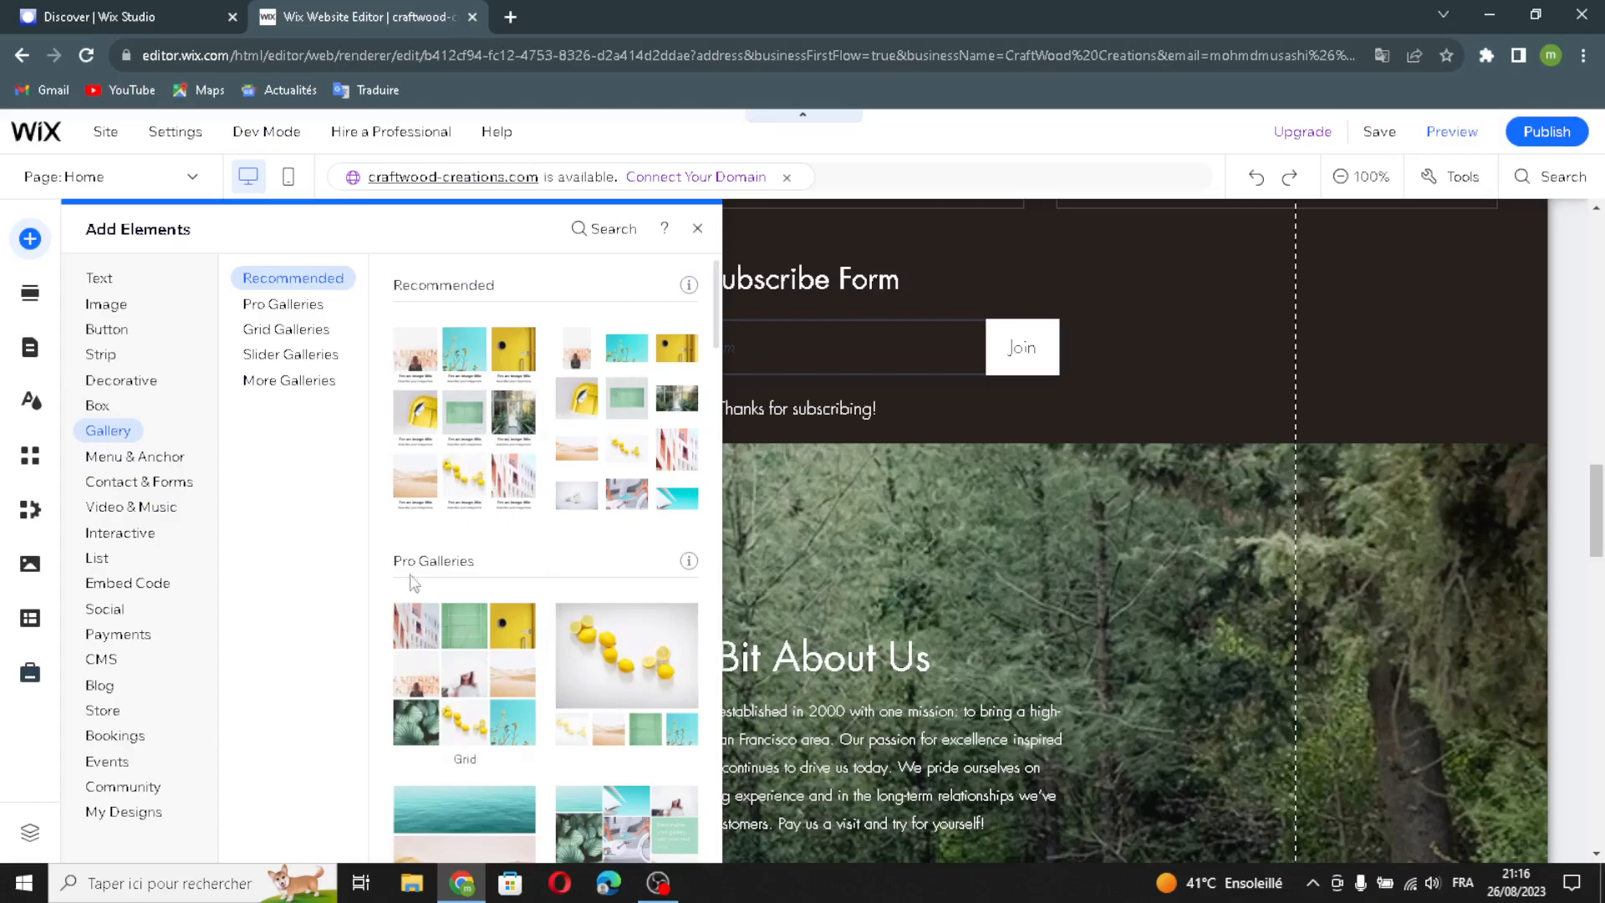
{"action": "left_click", "coordinate": [253, 306]}
{"action": "left_click", "coordinate": [259, 332]}
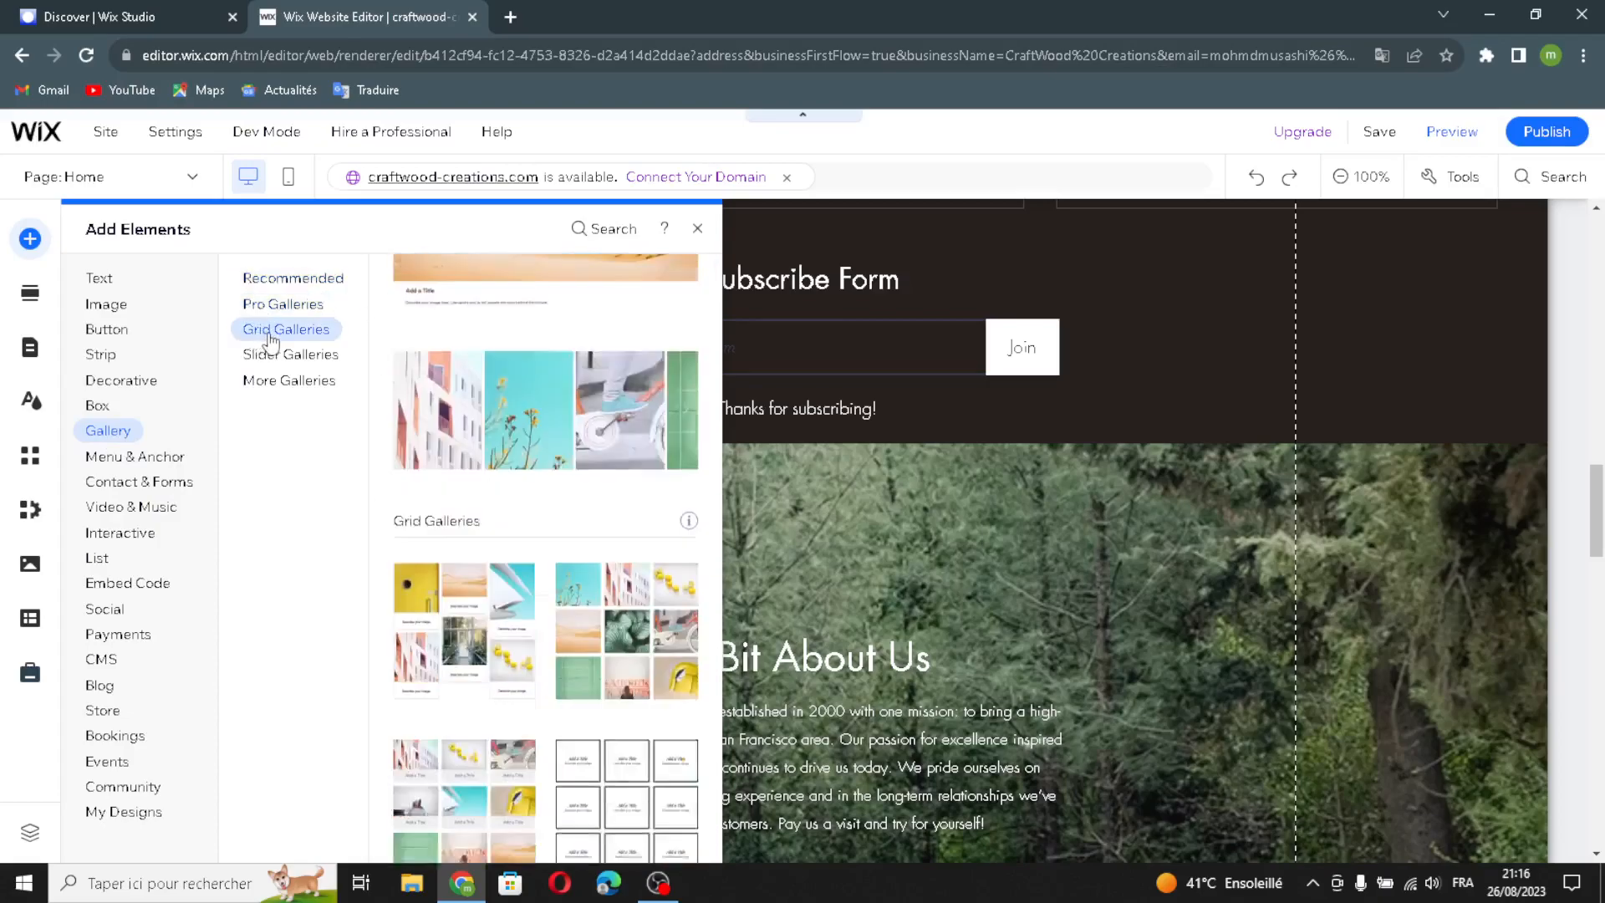
{"action": "left_click", "coordinate": [254, 355]}
{"action": "left_click", "coordinate": [255, 383]}
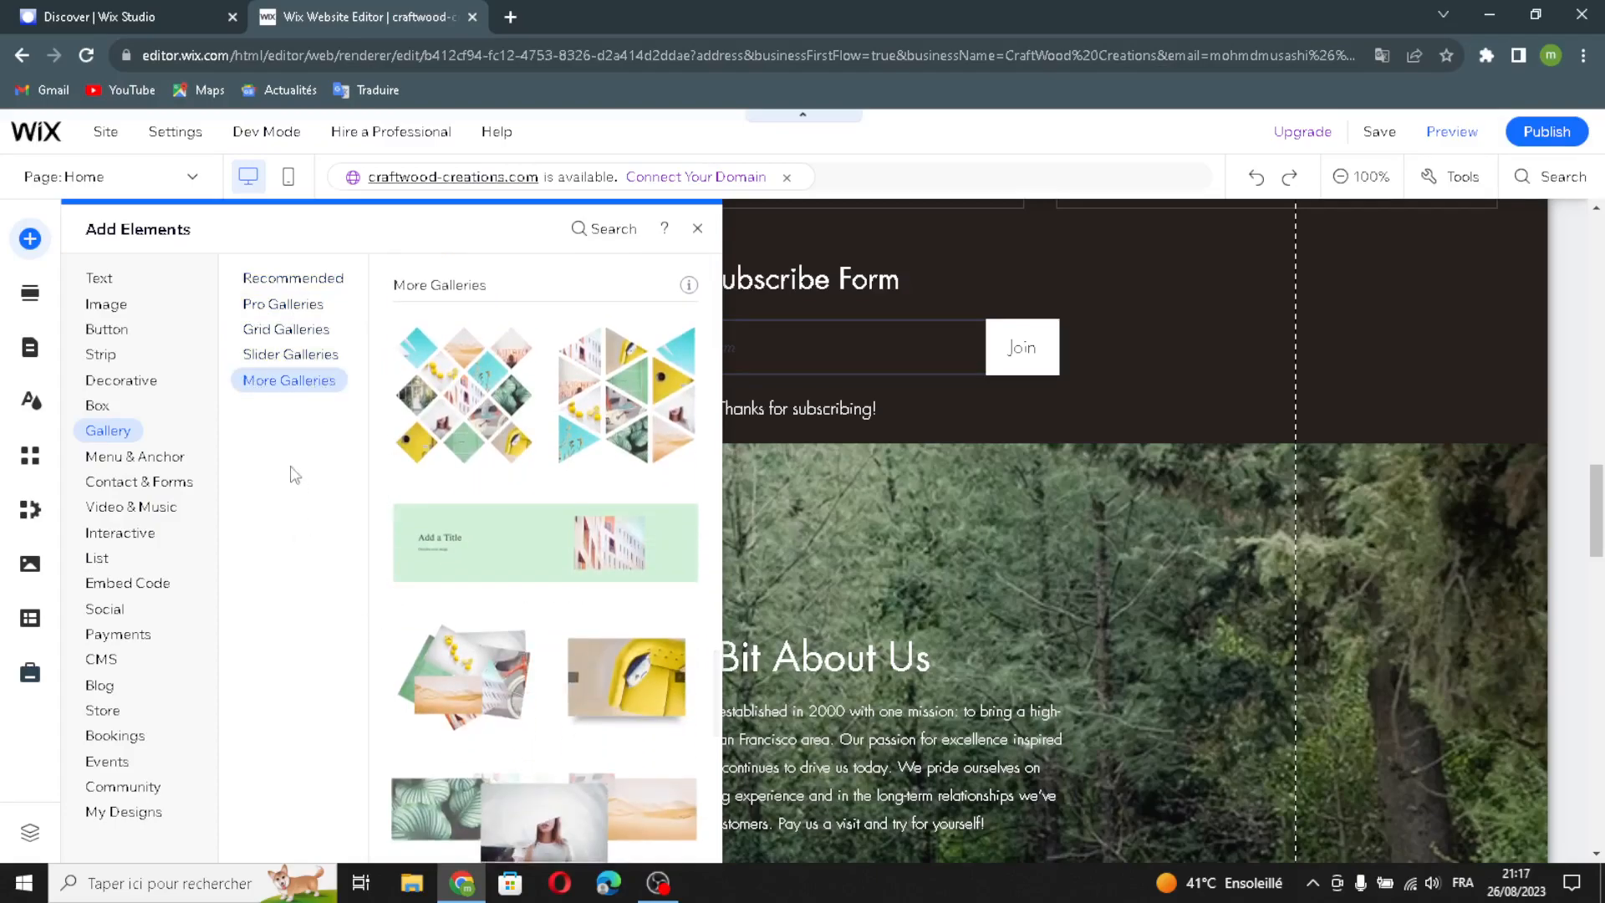
Step: Examine the menu and anchor elements, covering themed, horizontal and vertical menus, anchors, in-page menus and site search
{"action": "left_click", "coordinate": [158, 462]}
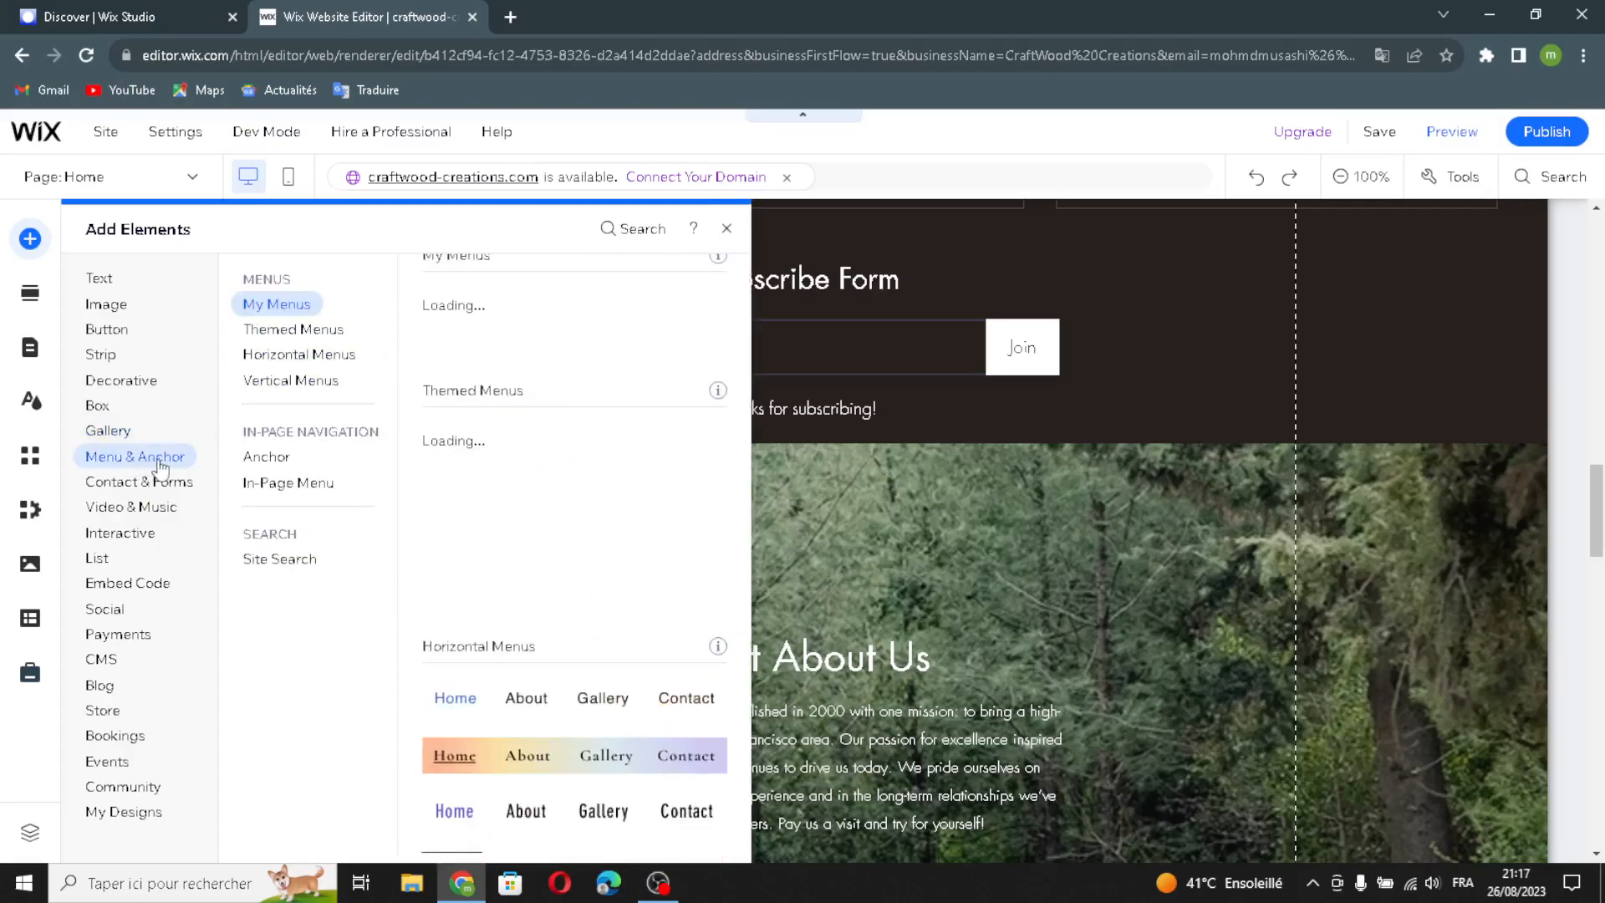
{"action": "left_click", "coordinate": [282, 329]}
{"action": "left_click", "coordinate": [299, 355]}
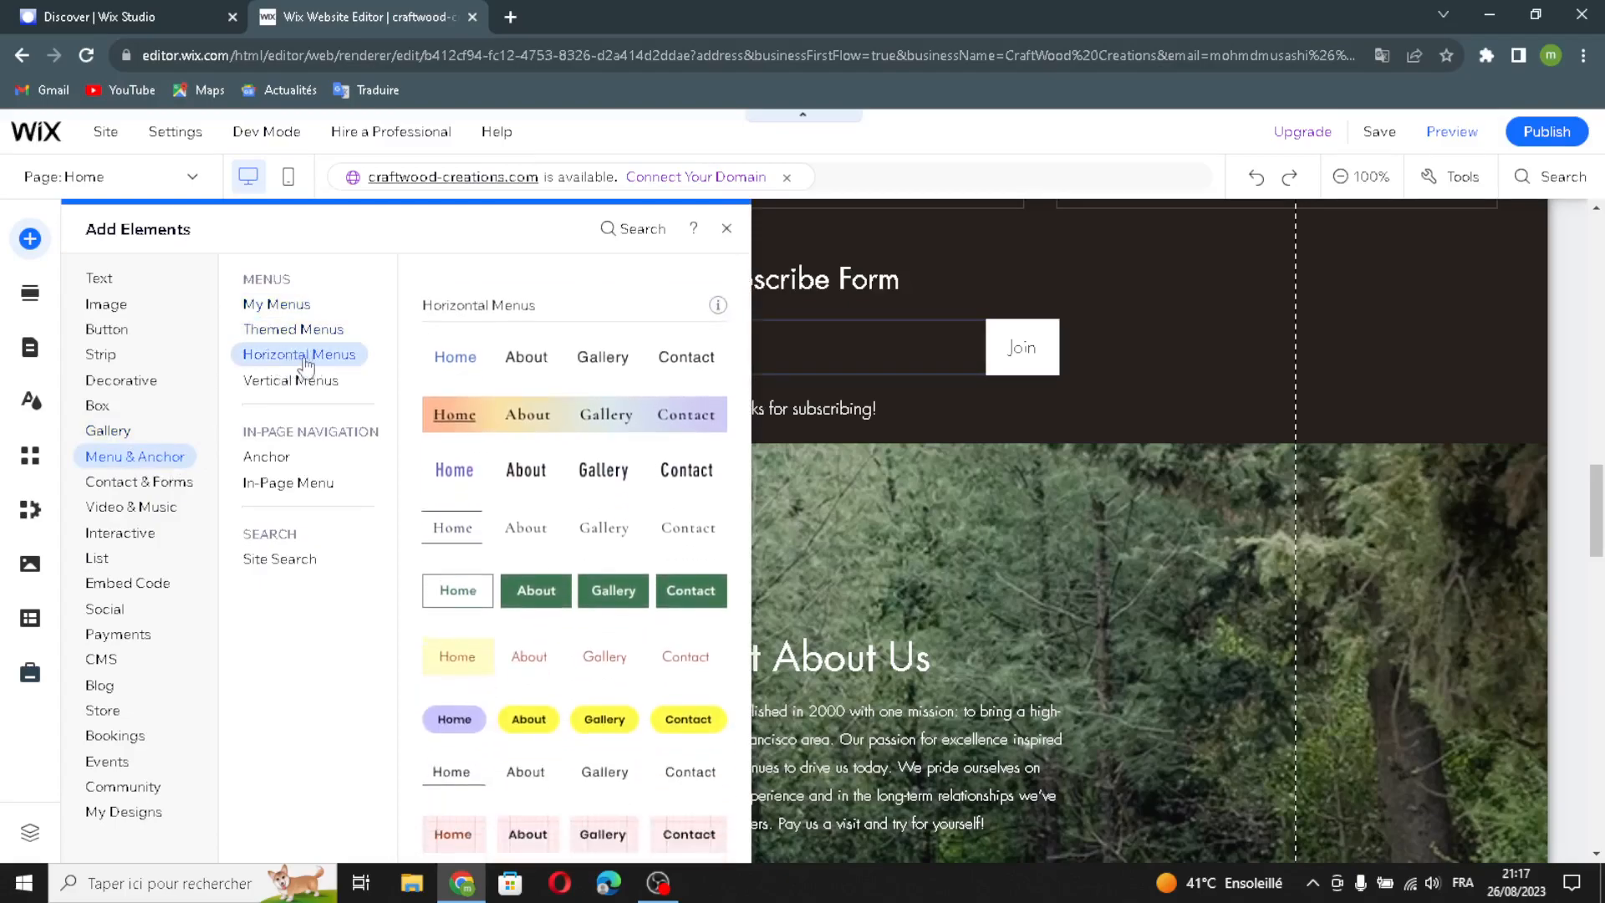
{"action": "left_click", "coordinate": [288, 382]}
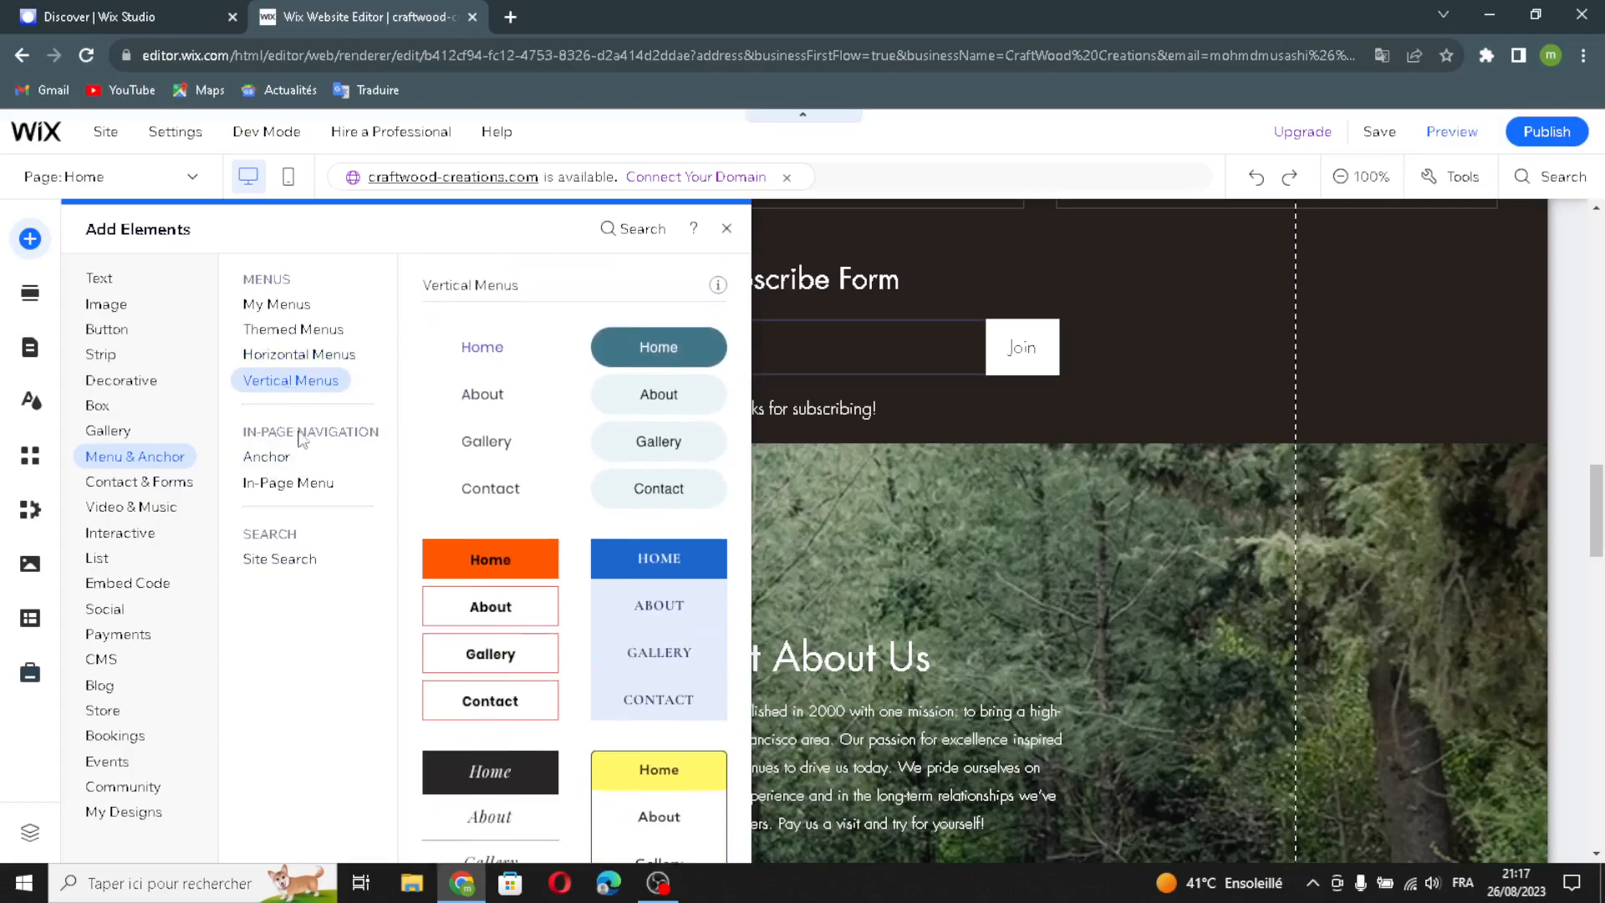
{"action": "left_click", "coordinate": [282, 459]}
{"action": "left_click", "coordinate": [291, 484]}
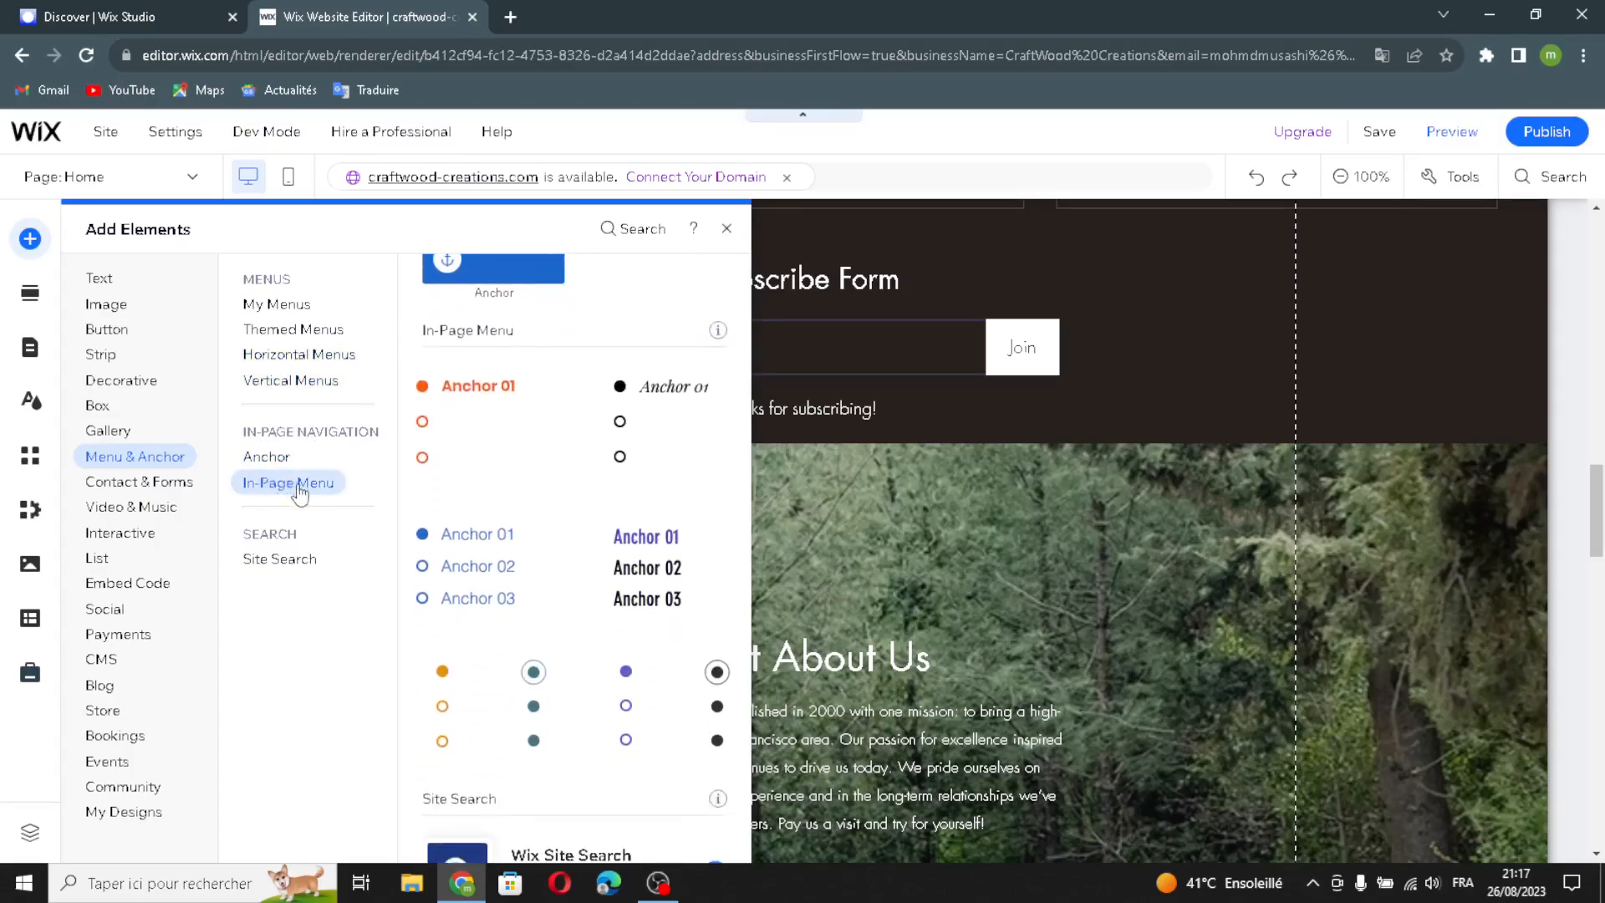
{"action": "left_click", "coordinate": [264, 562]}
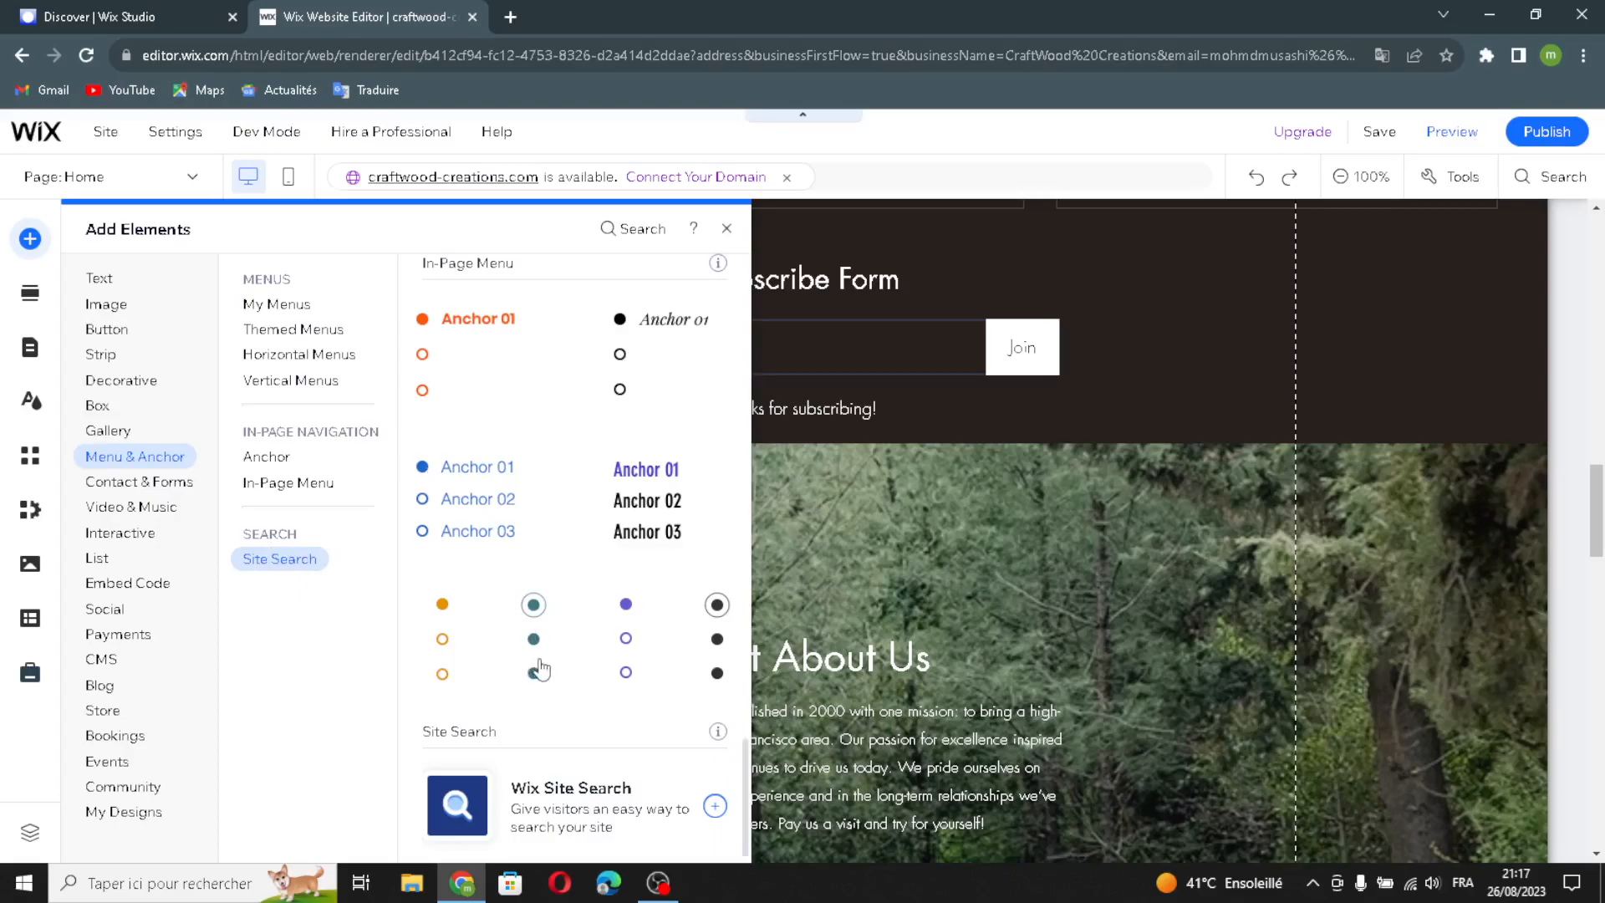
{"action": "scroll", "coordinate": [518, 468], "scroll_direction": "up", "scroll_amount": 5}
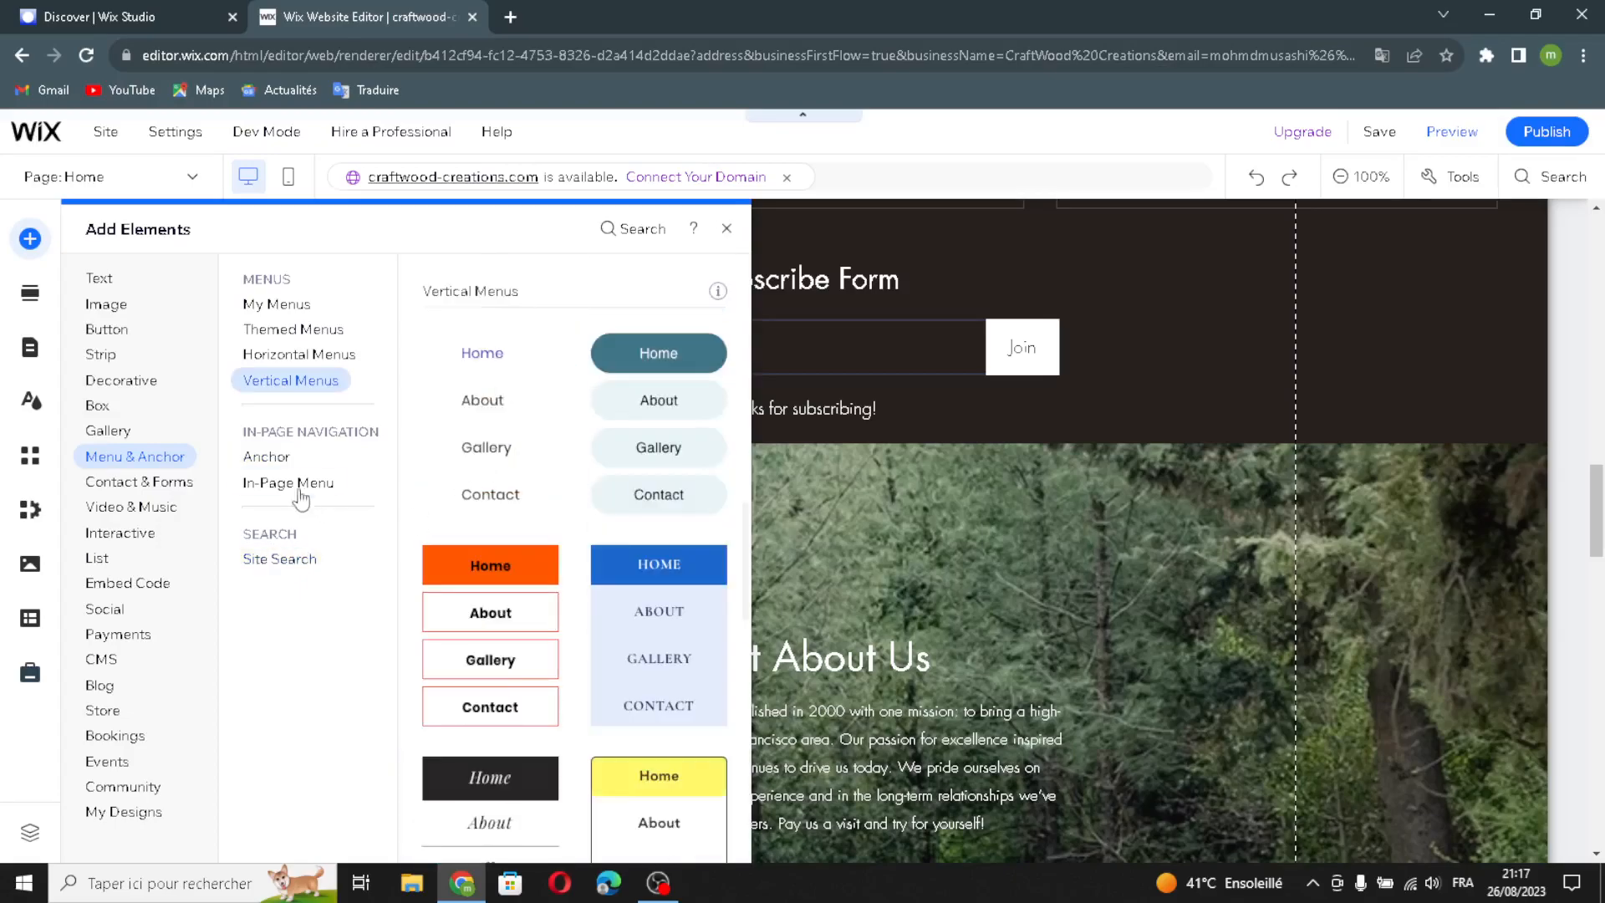
Step: Examine the form elements, covering order, registration, donation, application, feedback, request, waiver and subscribe forms as well as contact forms
{"action": "left_click", "coordinate": [151, 485]}
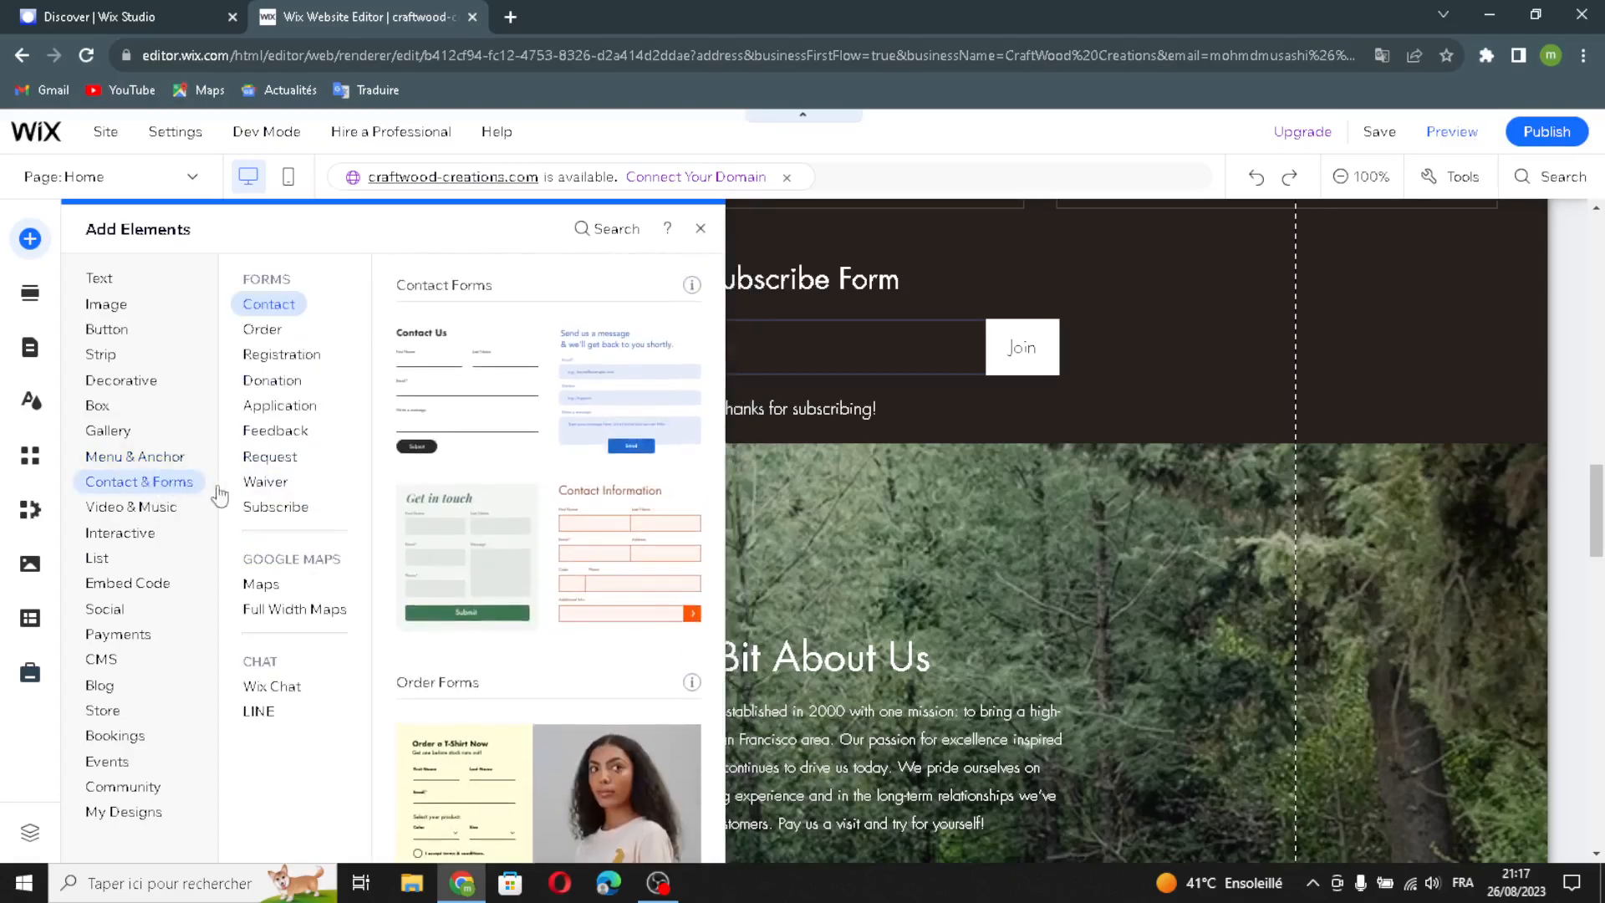
{"action": "left_click", "coordinate": [254, 351]}
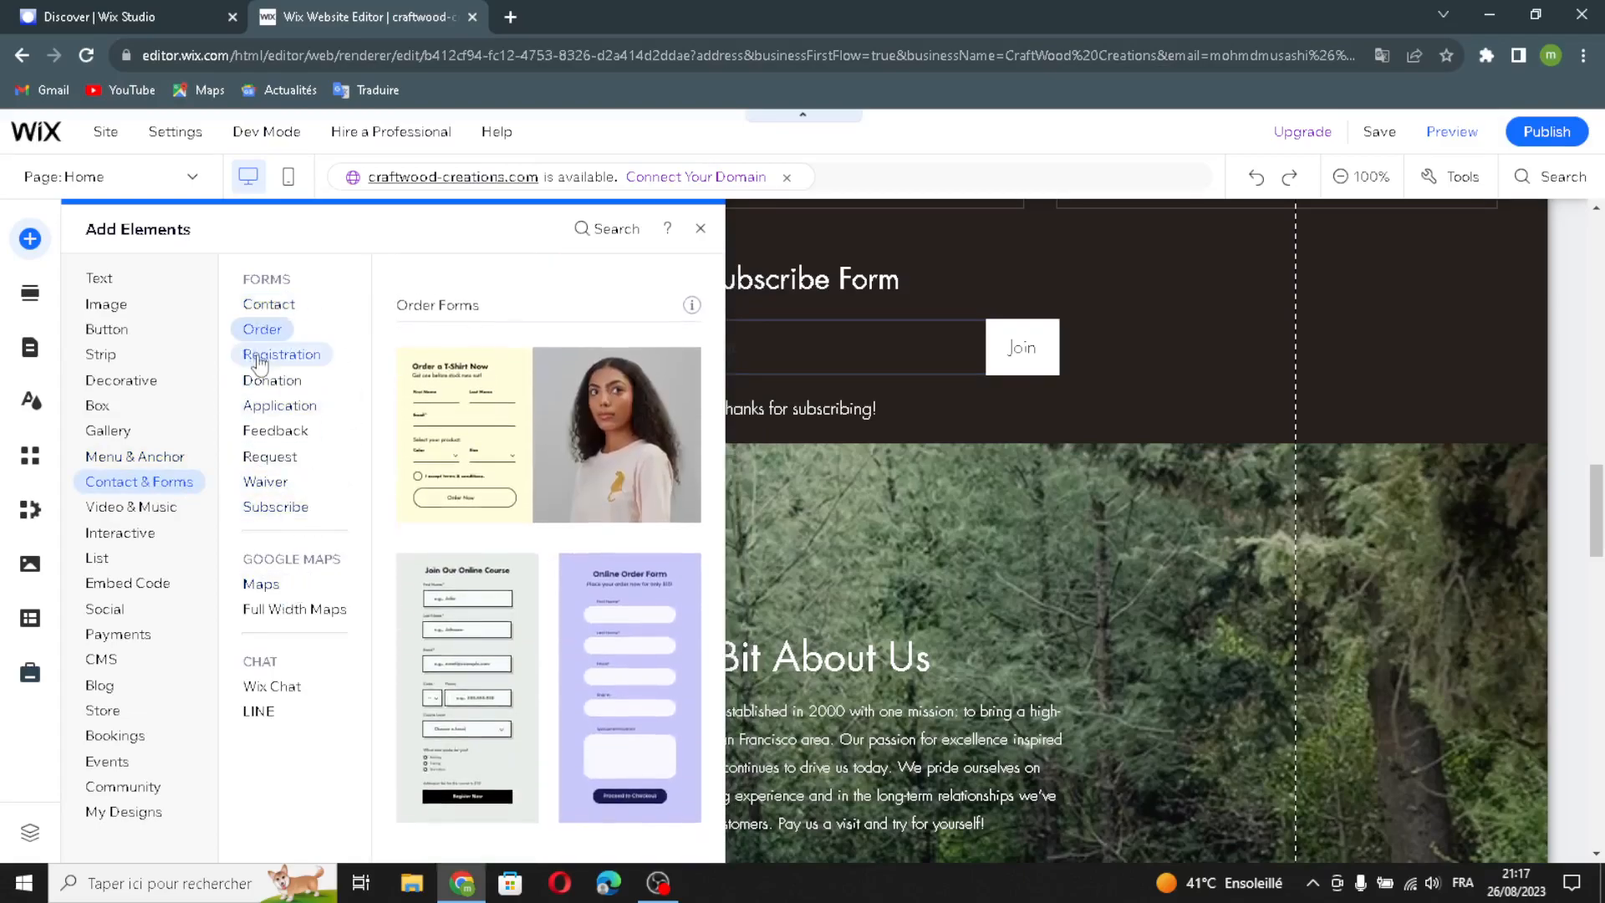
{"action": "left_click", "coordinate": [248, 384]}
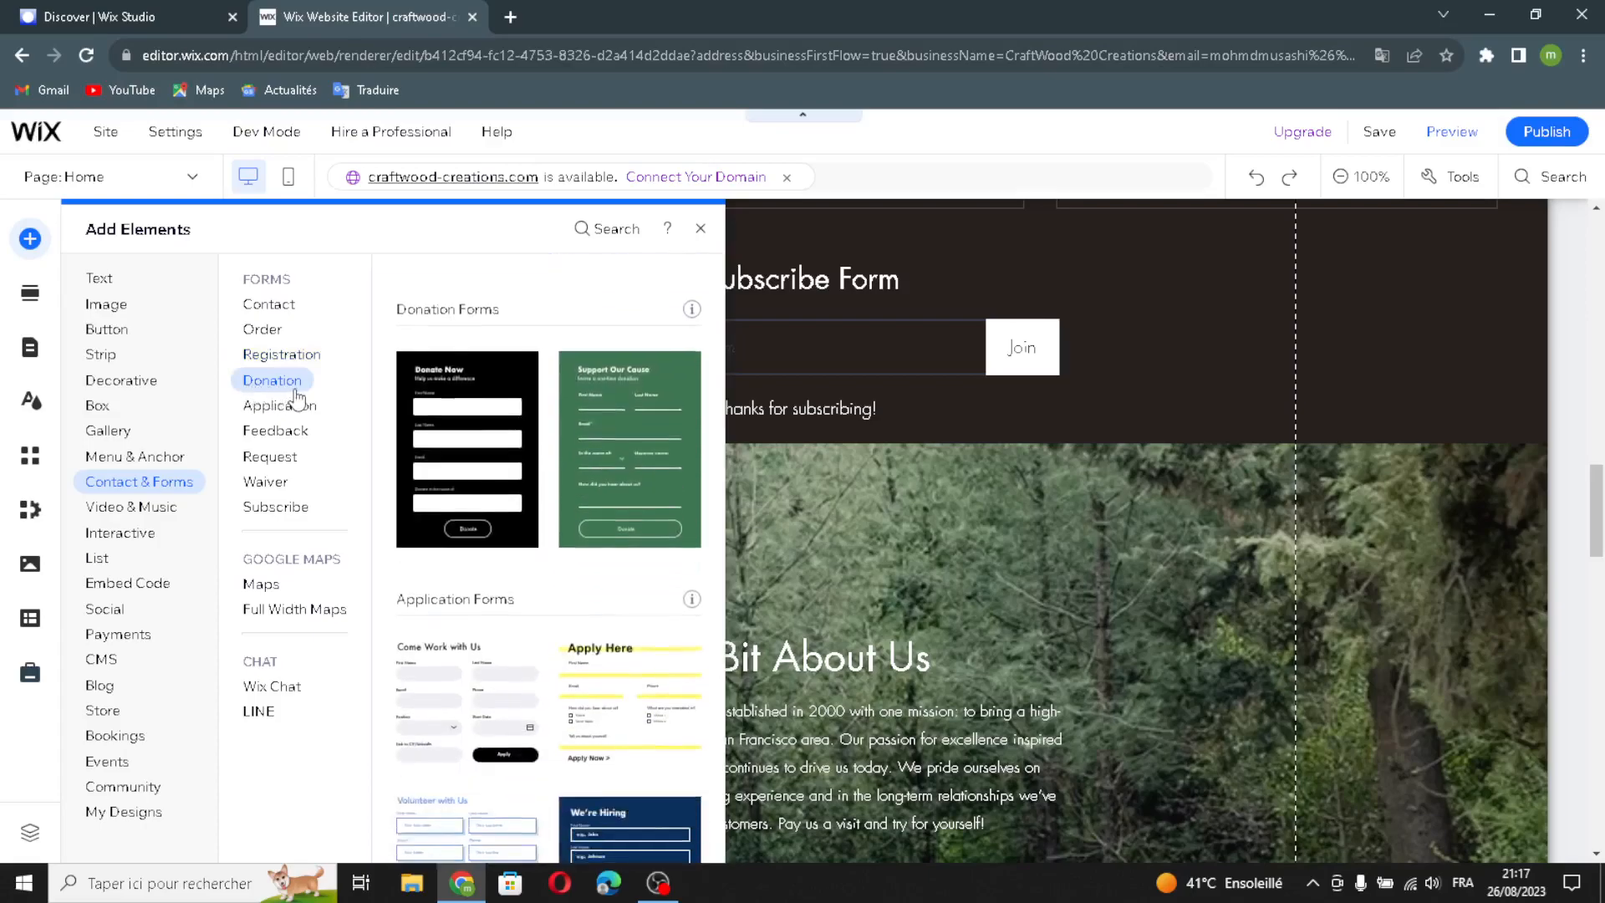
{"action": "left_click", "coordinate": [274, 406]}
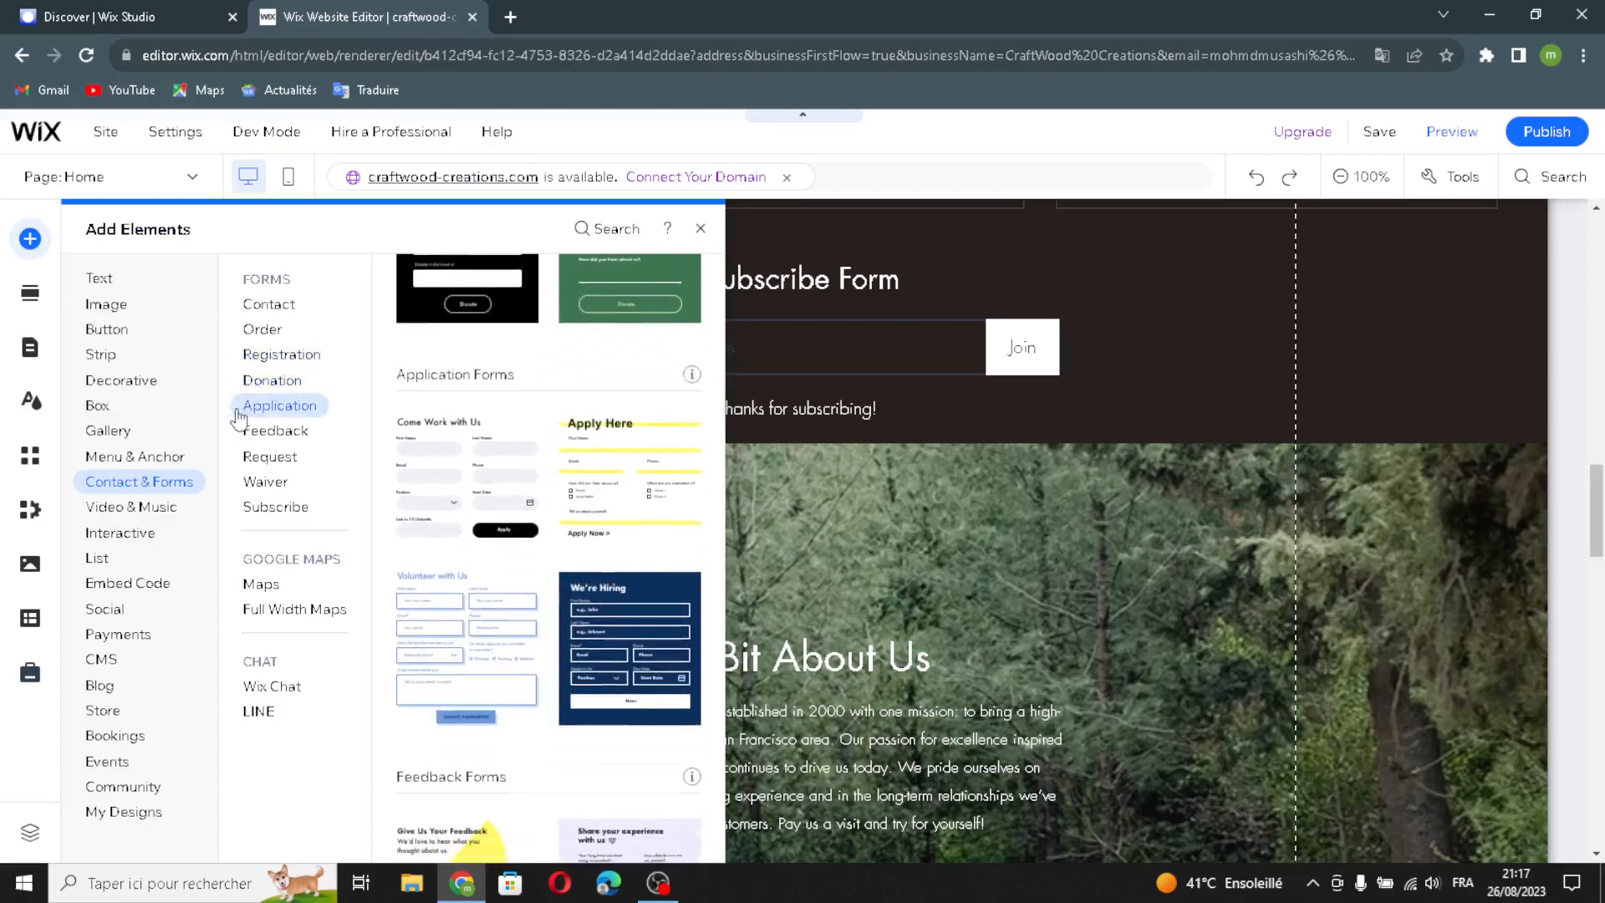
{"action": "left_click", "coordinate": [280, 430]}
{"action": "left_click", "coordinate": [255, 456]}
{"action": "left_click", "coordinate": [251, 484]}
{"action": "left_click", "coordinate": [255, 505]}
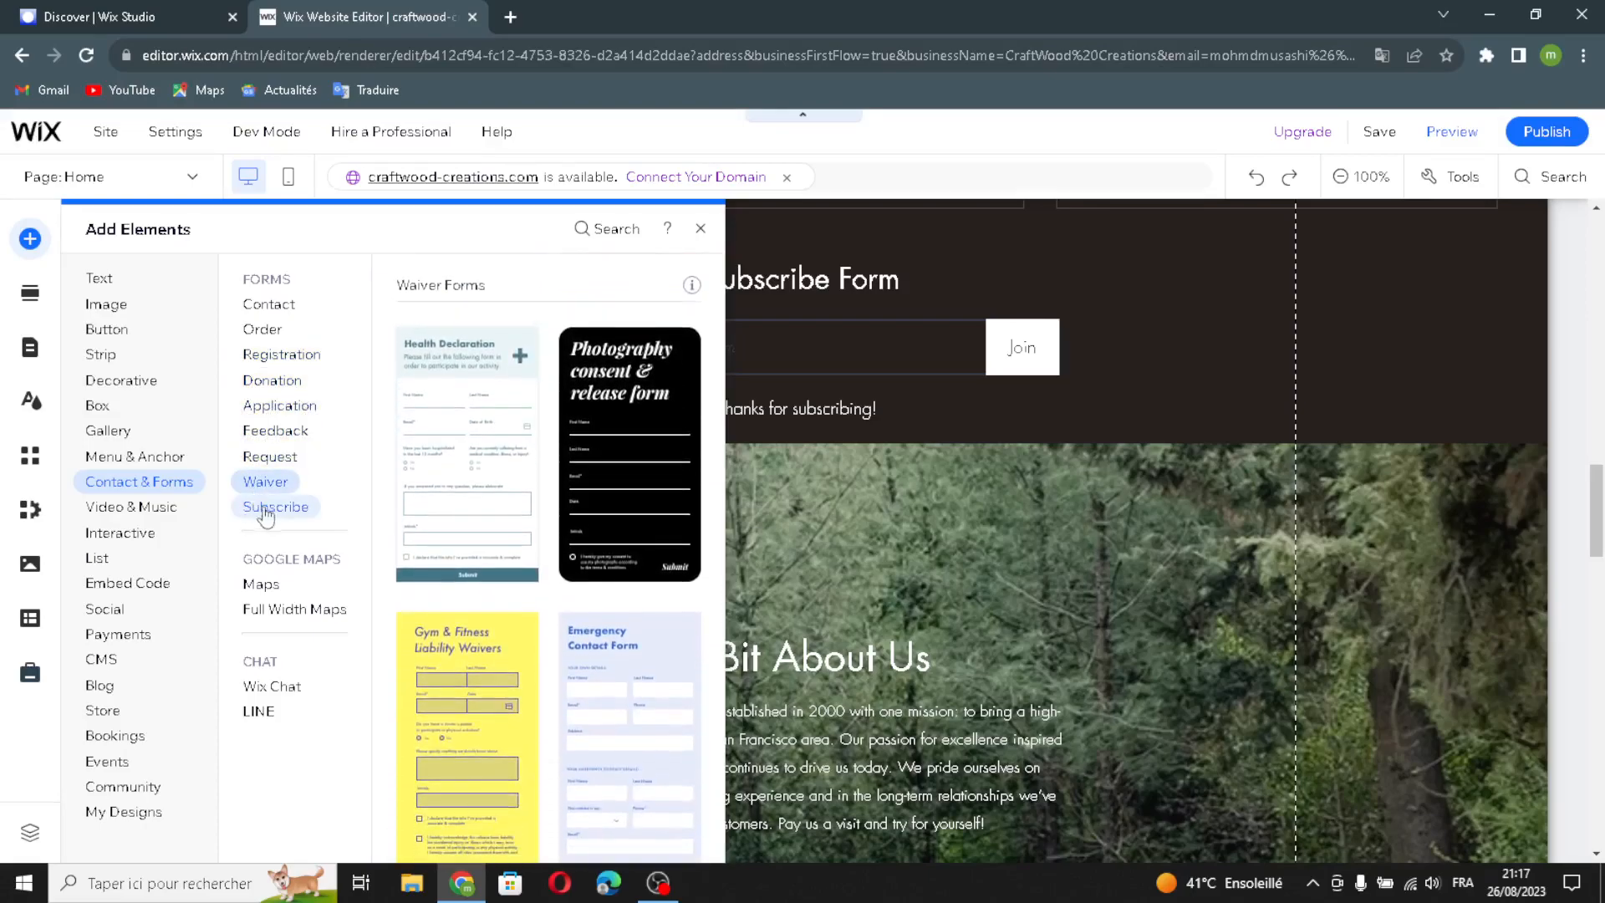
{"action": "scroll", "coordinate": [464, 485], "scroll_direction": "up", "scroll_amount": 6}
{"action": "scroll", "coordinate": [482, 444], "scroll_direction": "up", "scroll_amount": 10}
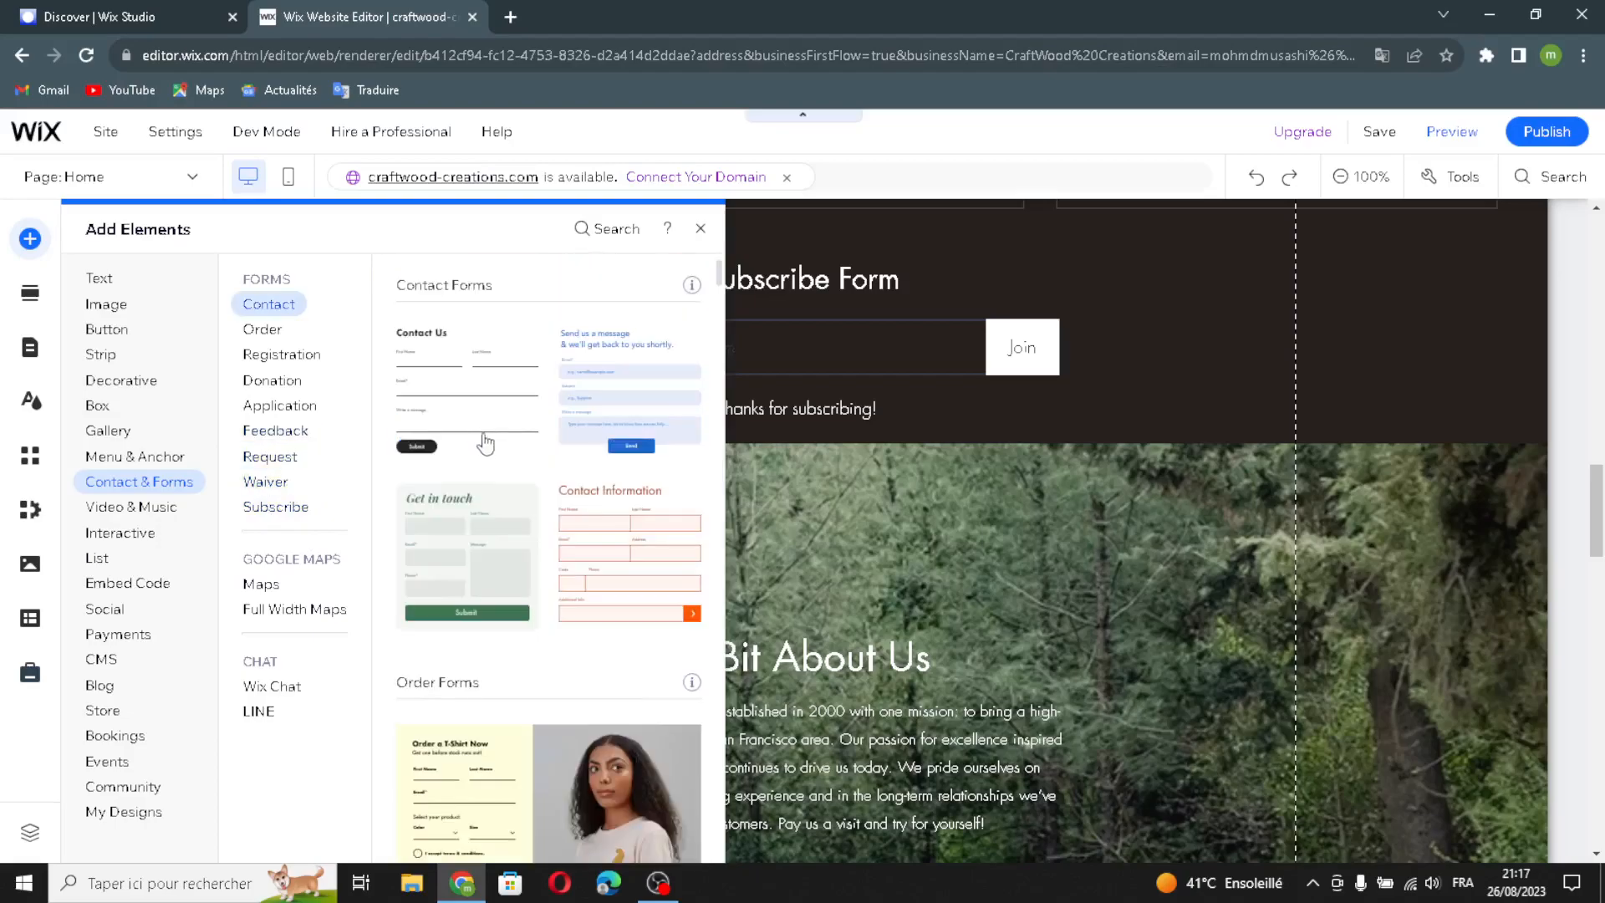
{"action": "scroll", "coordinate": [499, 454], "scroll_direction": "down", "scroll_amount": 8}
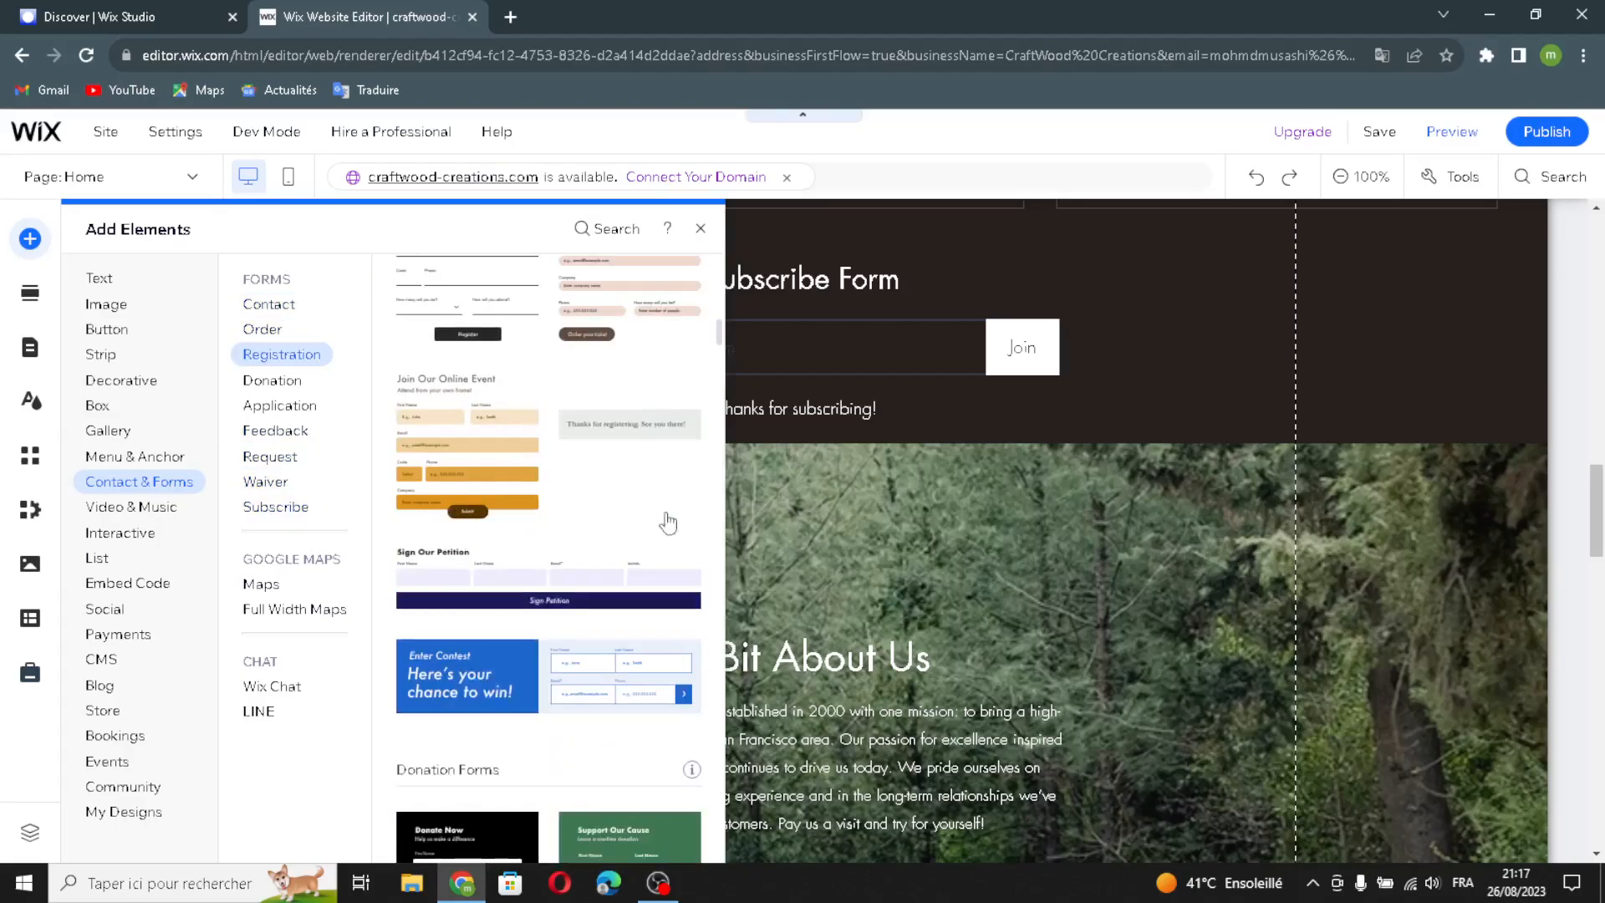
{"action": "scroll", "coordinate": [1169, 563], "scroll_direction": "down", "scroll_amount": 6}
Step: Look through the Google Maps elements, including full width maps, and the Wix Chat and LINE chat elements
{"action": "left_click", "coordinate": [267, 577]}
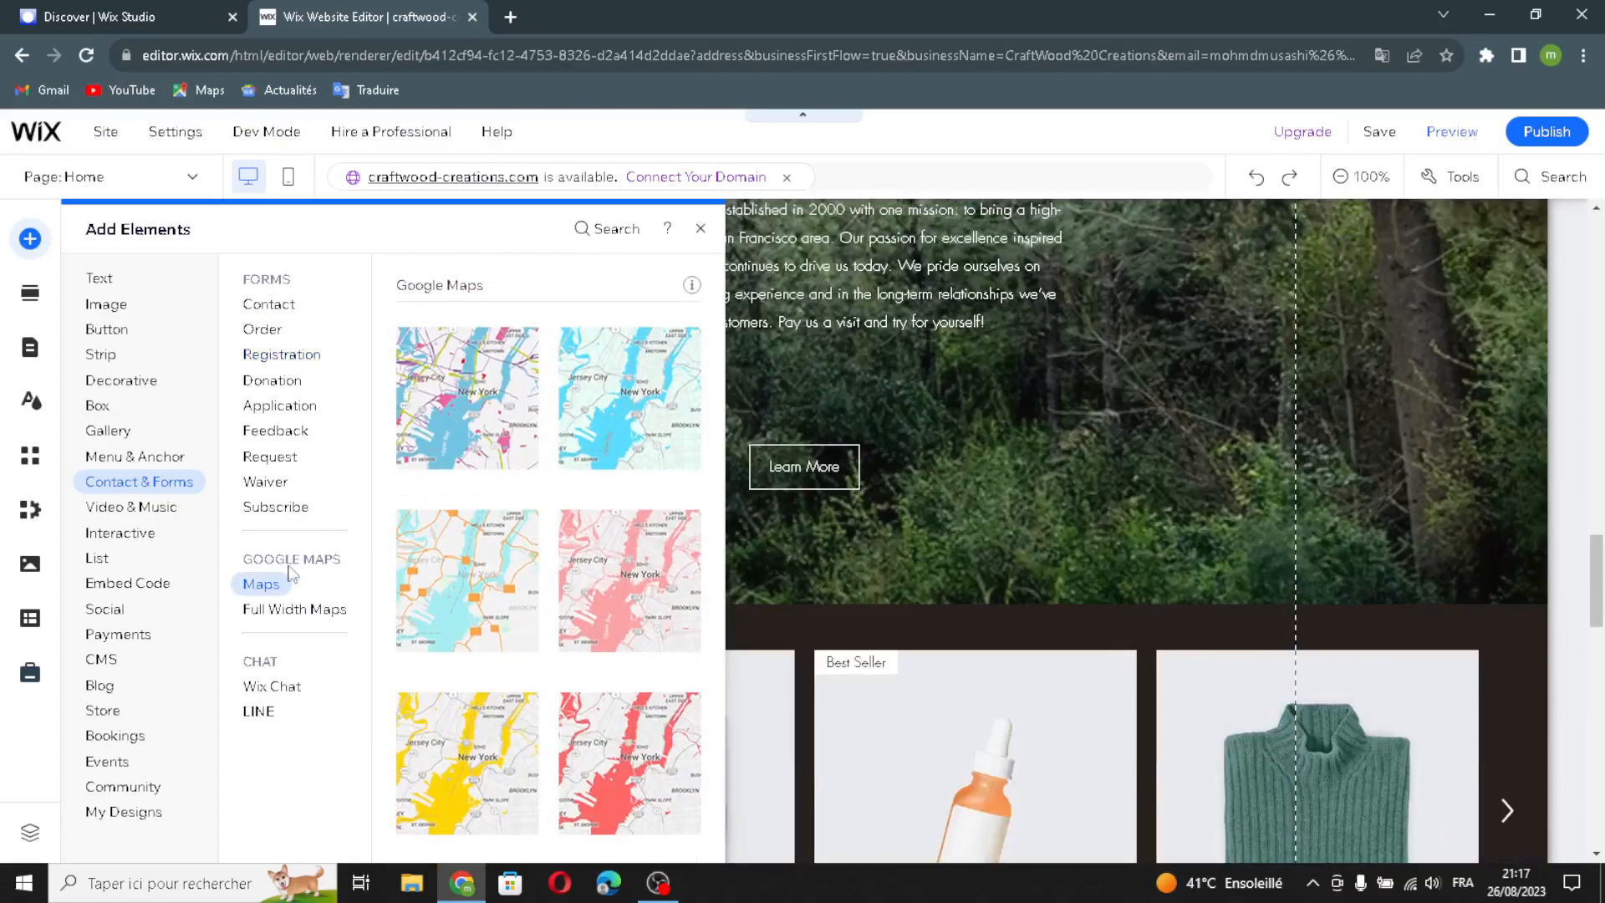
{"action": "scroll", "coordinate": [510, 572], "scroll_direction": "down", "scroll_amount": 2}
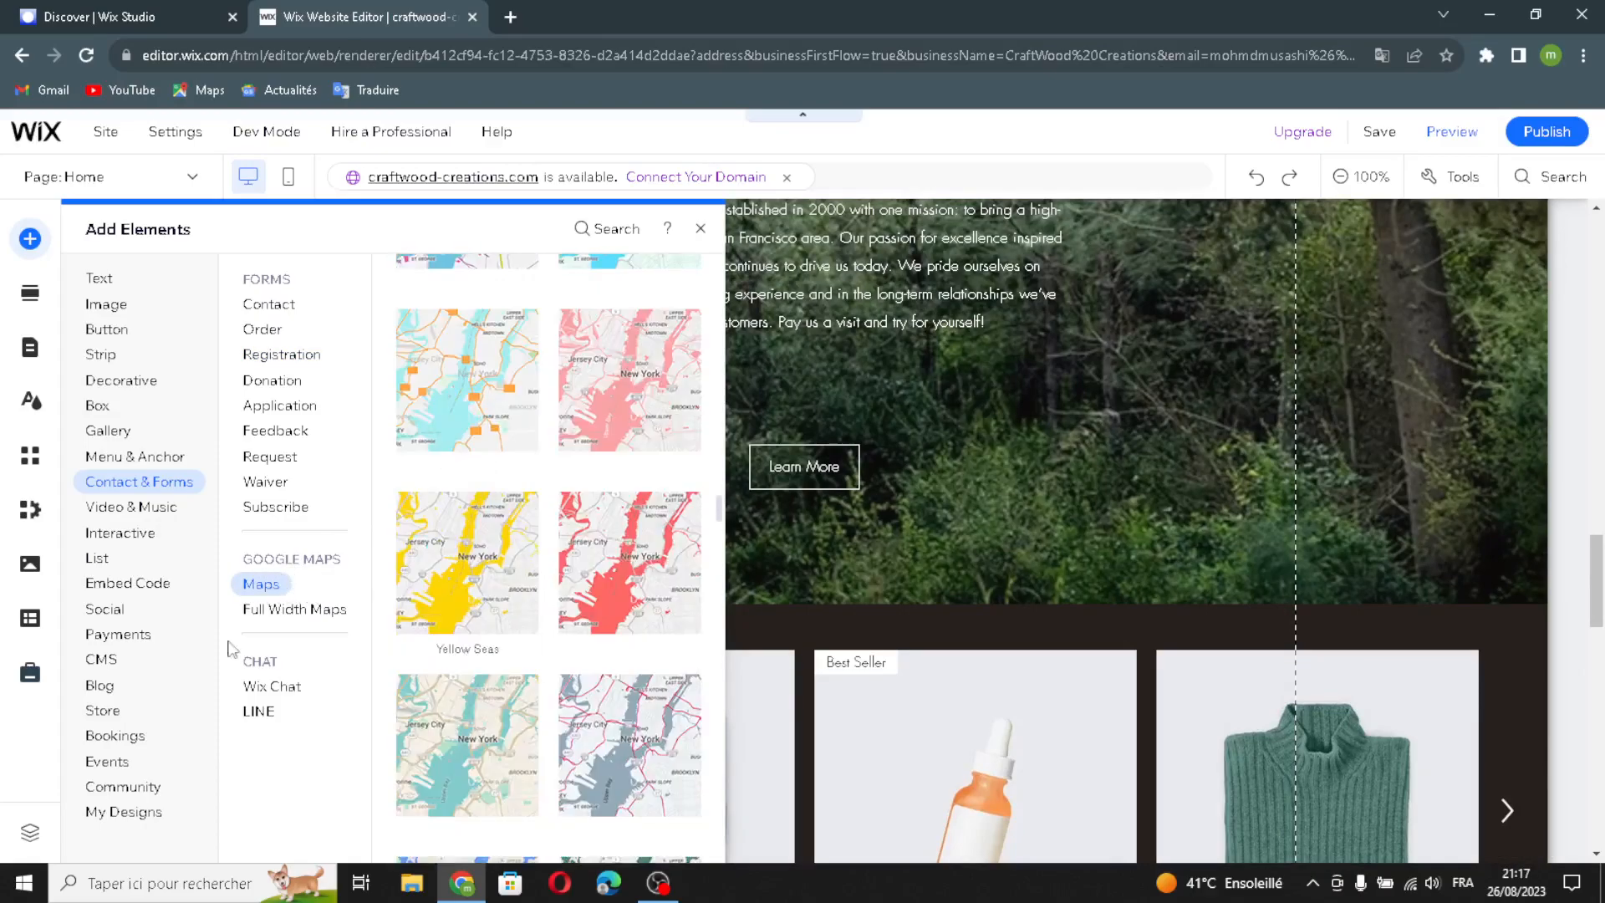
{"action": "left_click", "coordinate": [276, 609]}
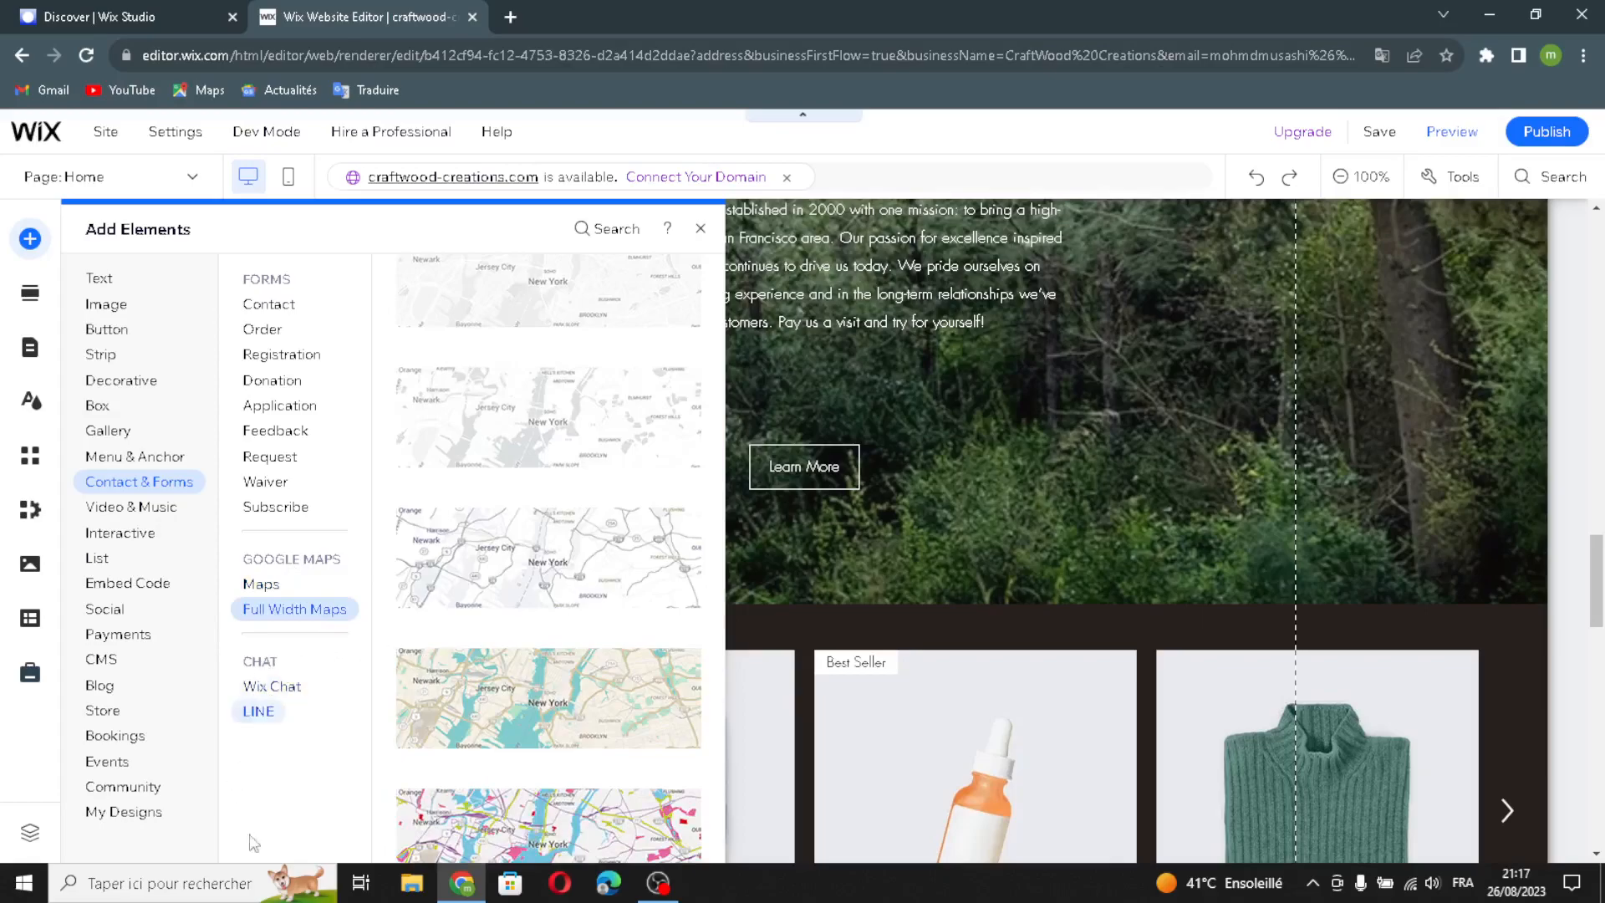
{"action": "left_click", "coordinate": [269, 688]}
{"action": "left_click", "coordinate": [259, 715]}
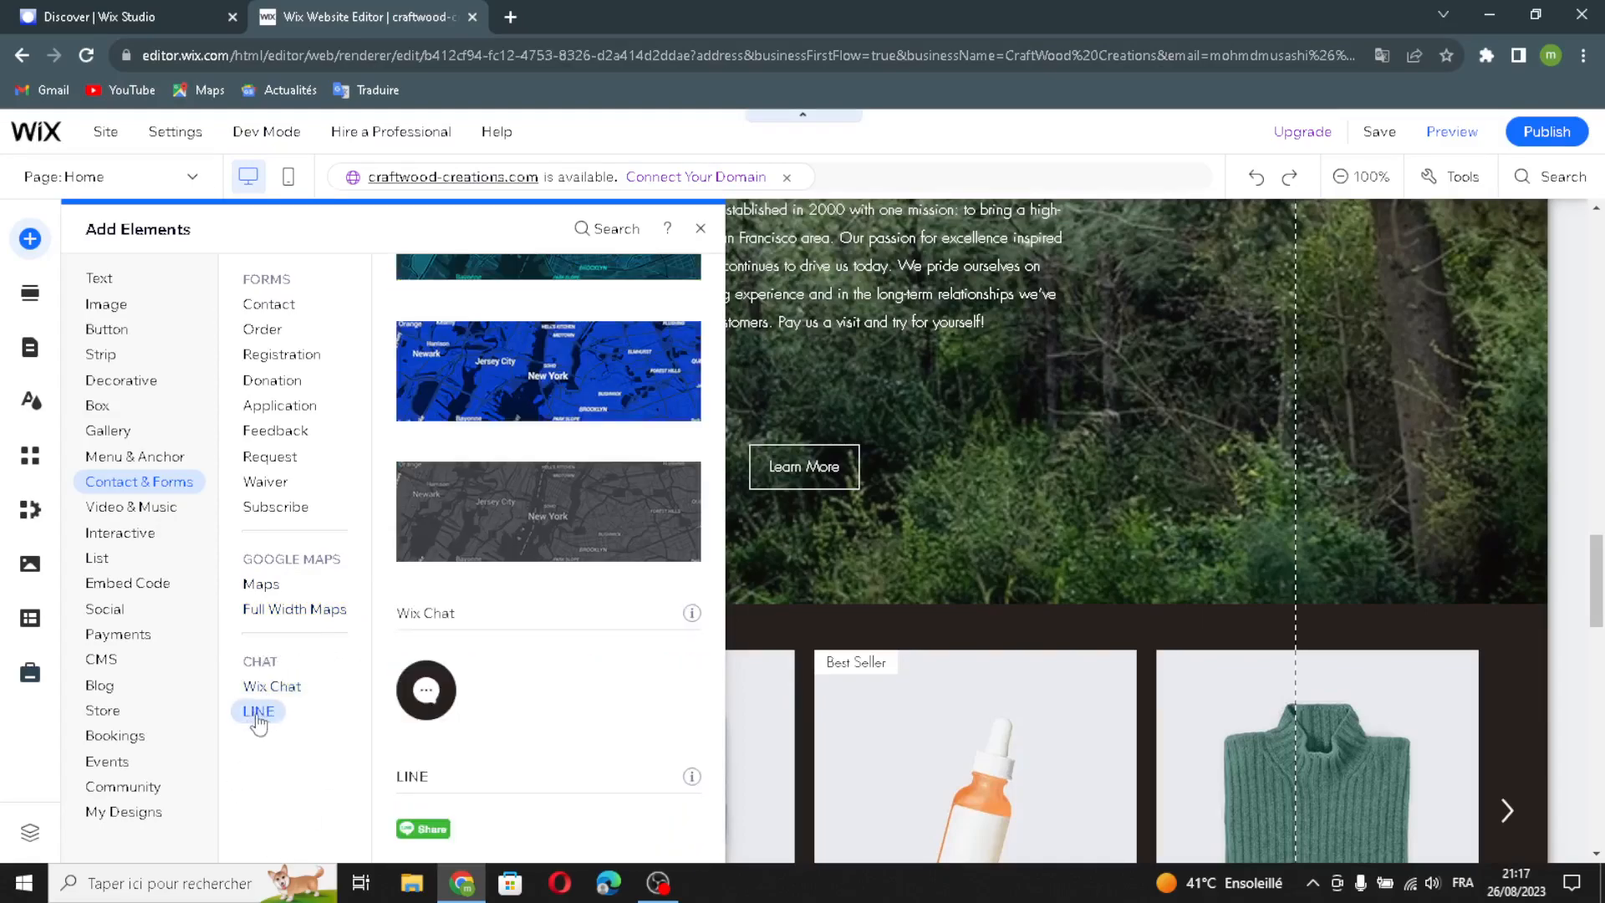
Step: Look through the video elements, covering single video players, Wix Video, VideoBox, video mask and transparent video
{"action": "left_click", "coordinate": [127, 522]}
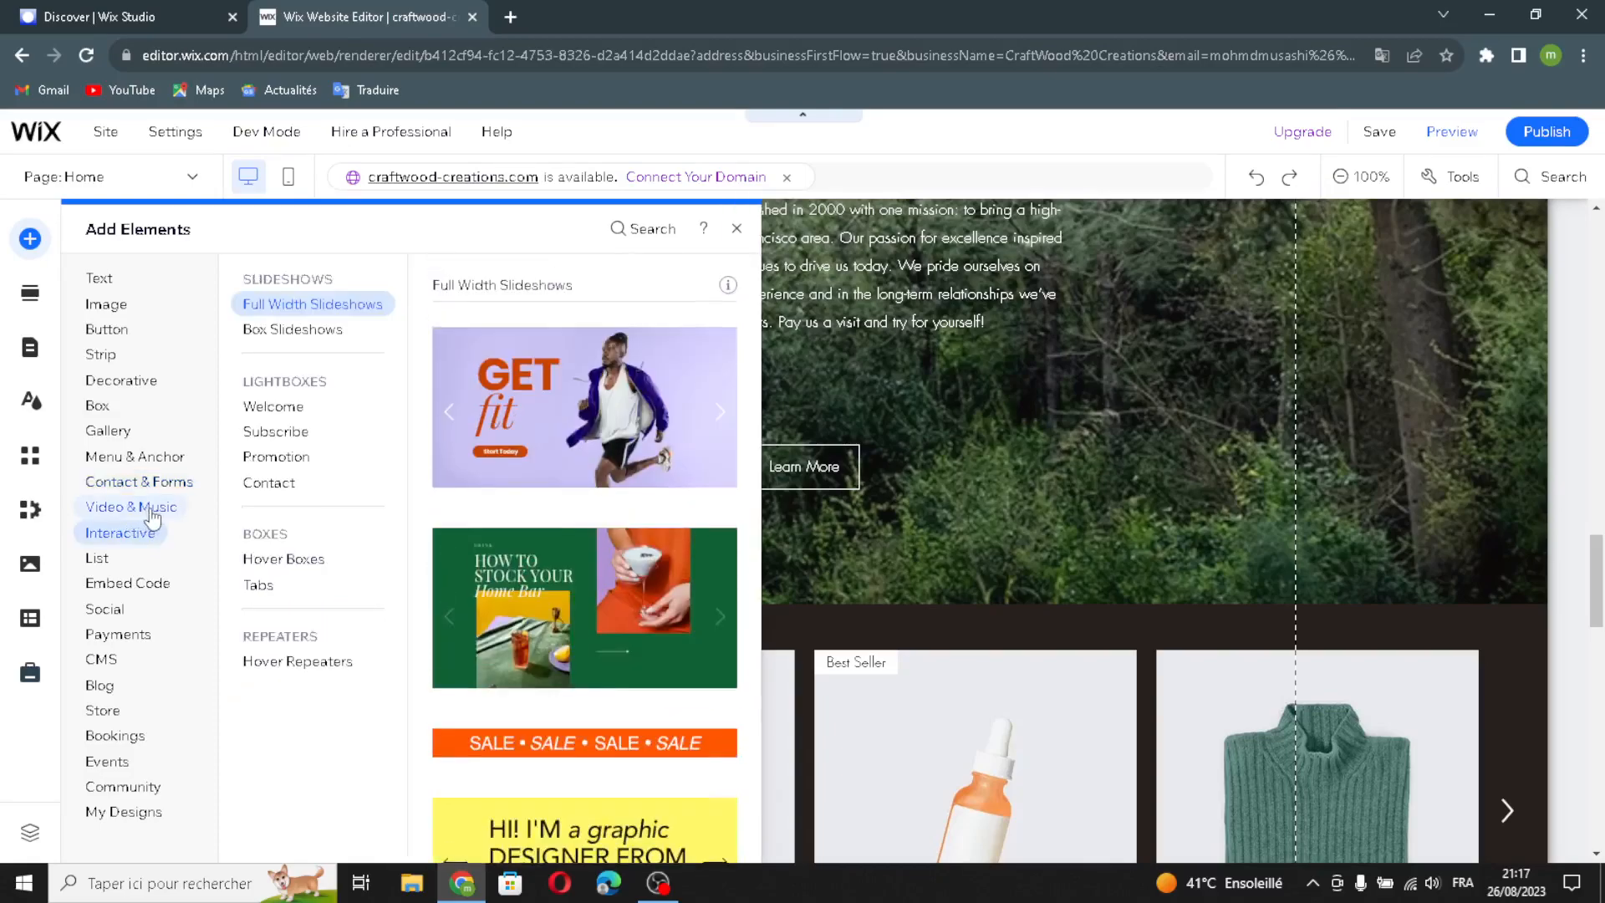
{"action": "left_click", "coordinate": [171, 517]}
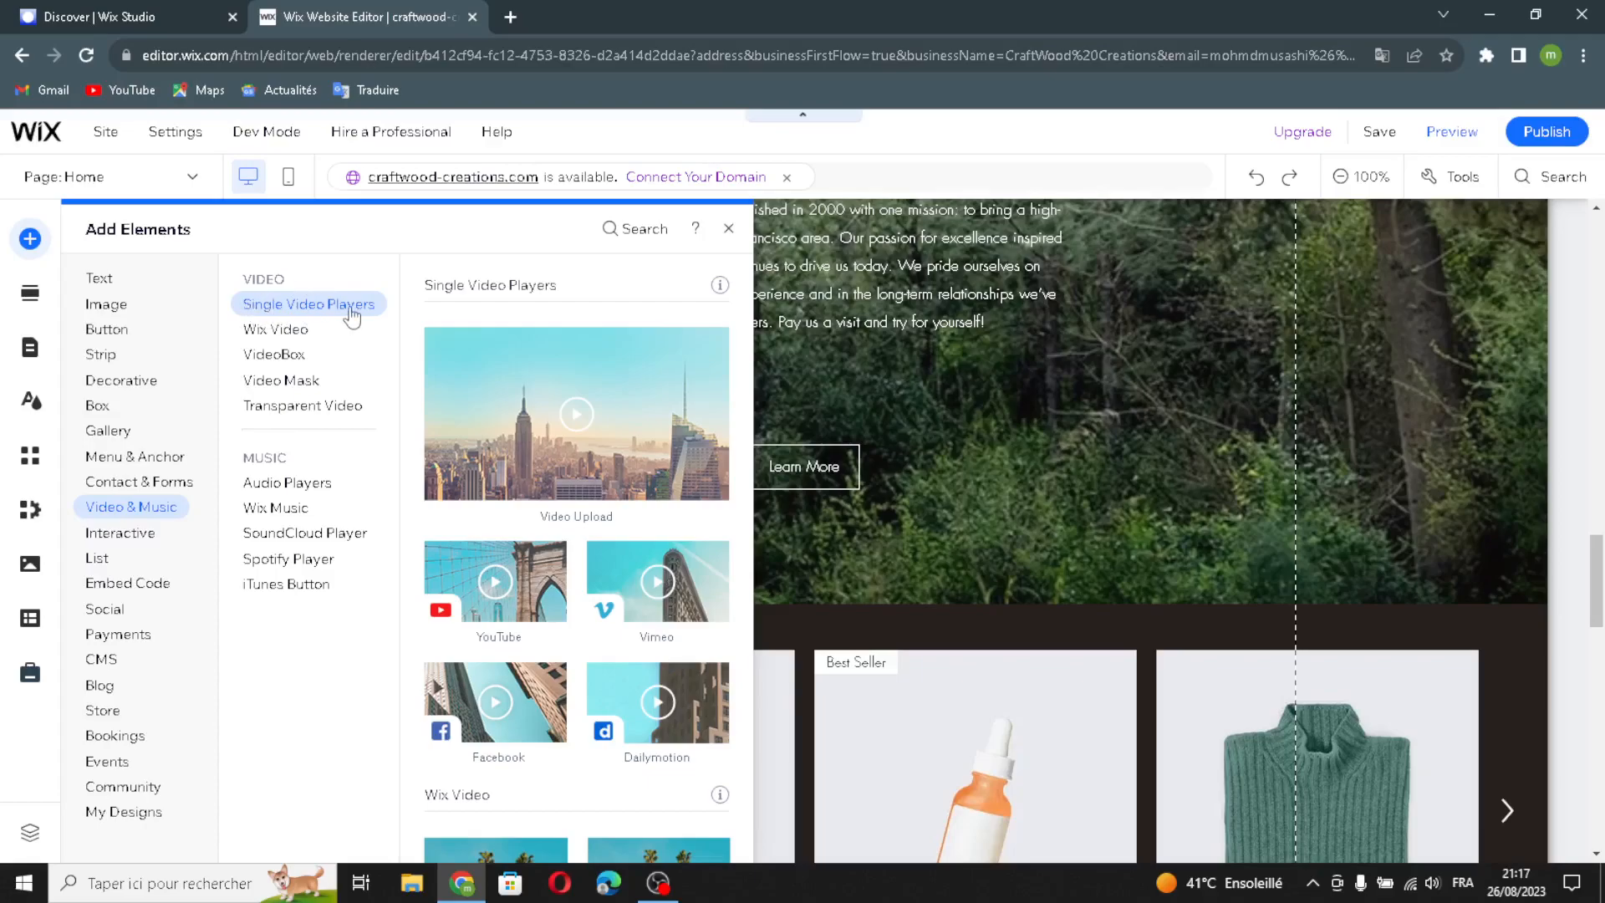
{"action": "left_click", "coordinate": [306, 331]}
{"action": "left_click", "coordinate": [276, 354]}
{"action": "left_click", "coordinate": [269, 383]}
{"action": "left_click", "coordinate": [301, 406]}
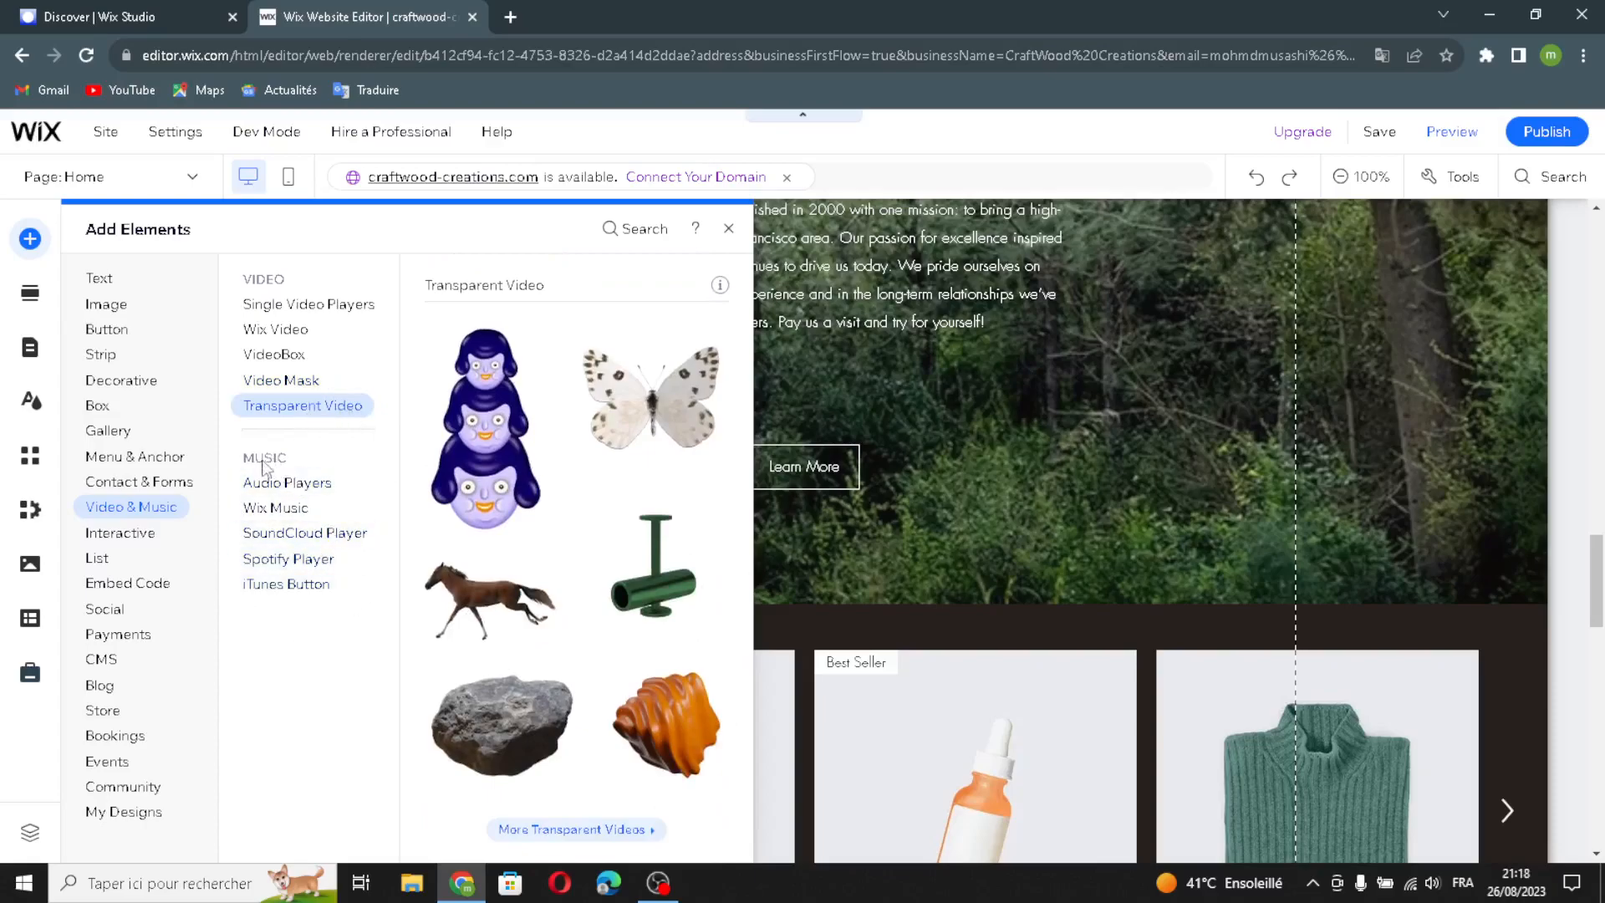
Step: Look through the music elements, covering audio players, Wix Music, the SoundCloud and Spotify players and the iTunes button
{"action": "left_click", "coordinate": [277, 483]}
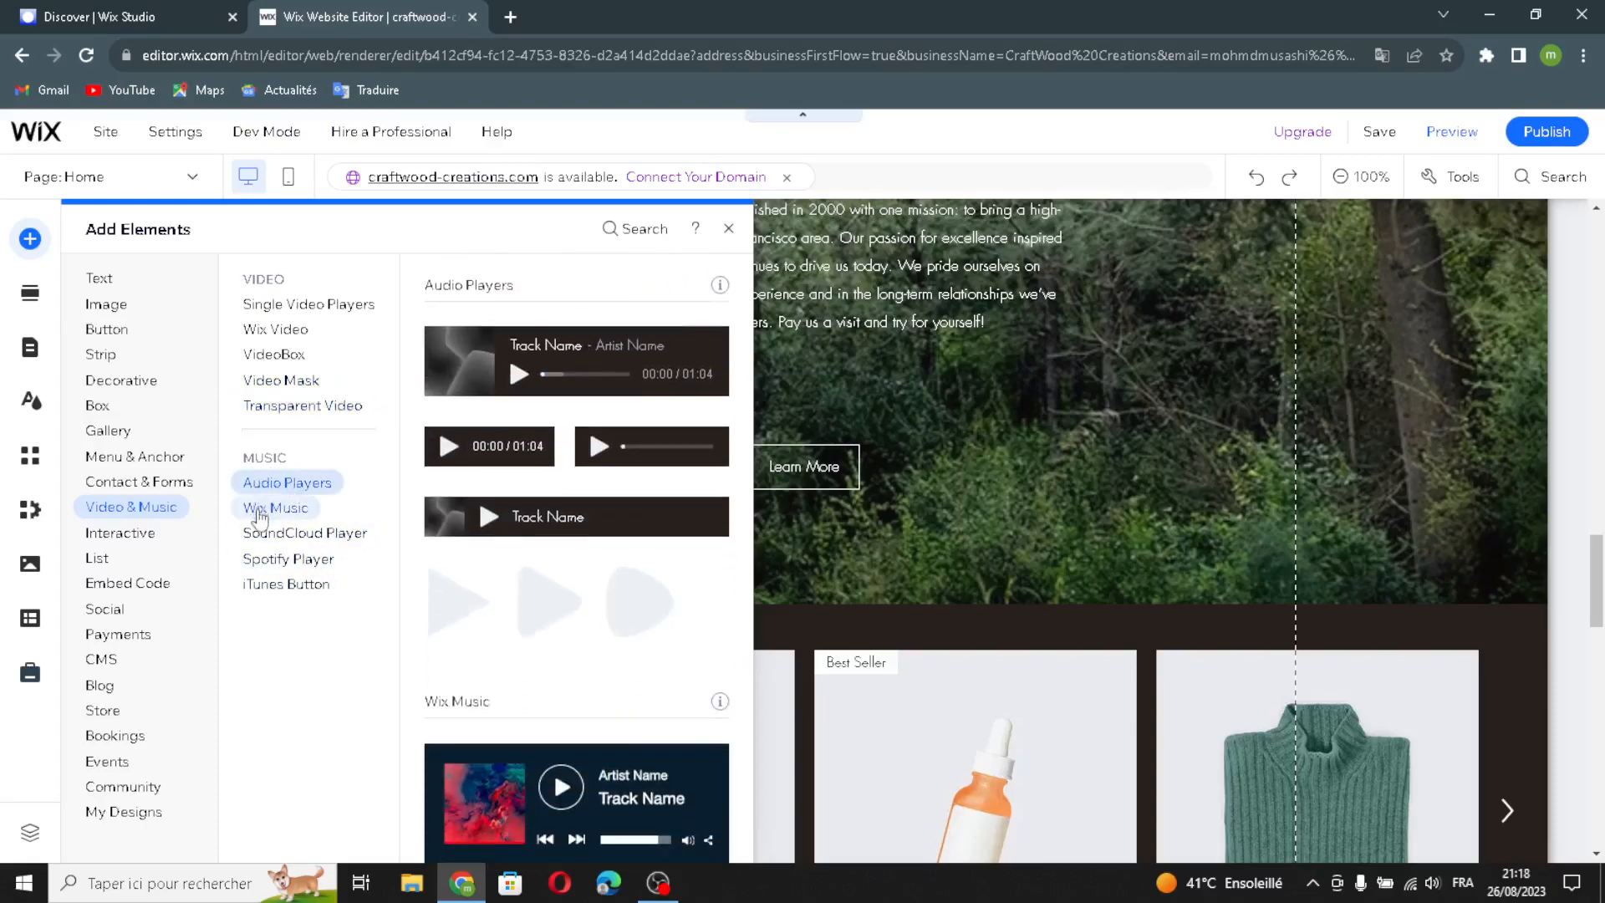
{"action": "left_click", "coordinate": [291, 512]}
{"action": "left_click", "coordinate": [292, 533]}
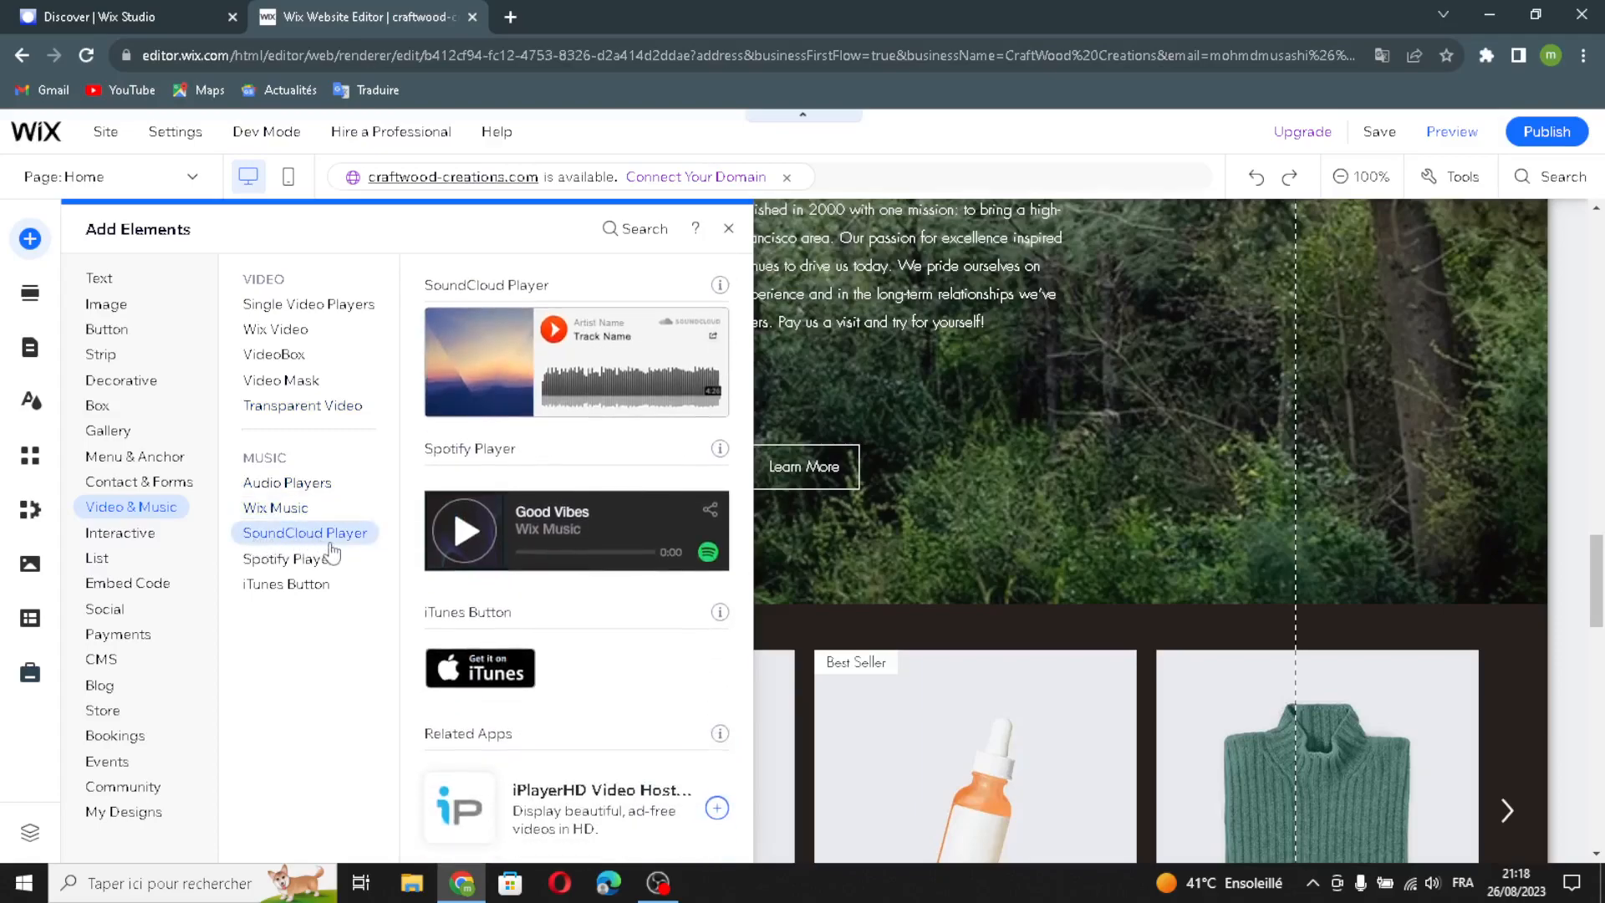
{"action": "left_click", "coordinate": [326, 562]}
{"action": "left_click", "coordinate": [260, 585]}
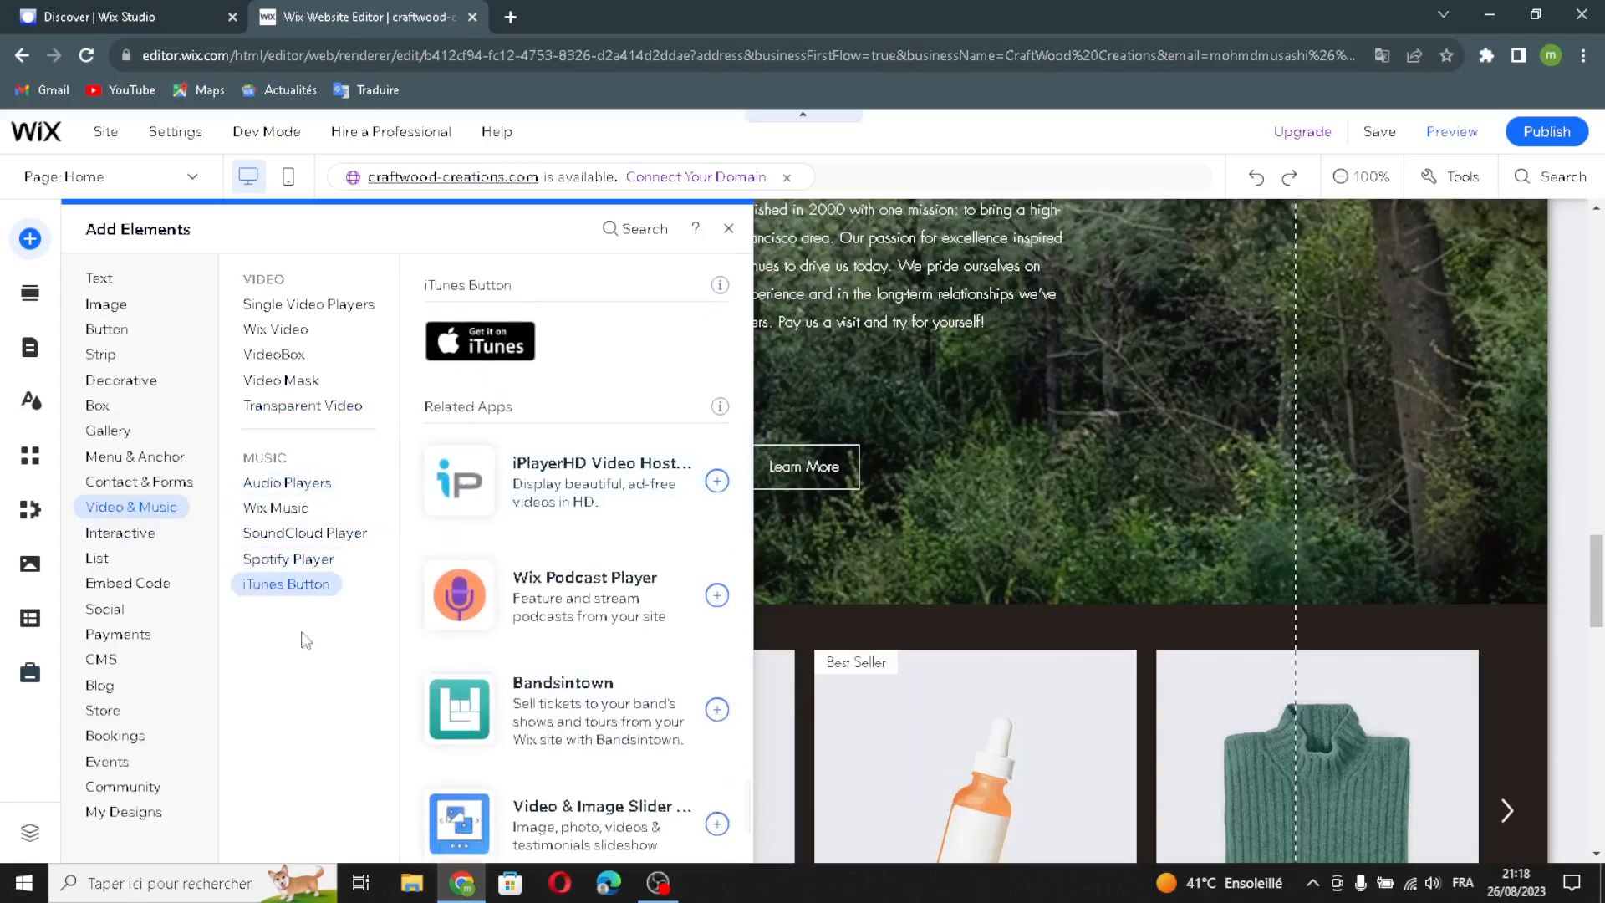
{"action": "scroll", "coordinate": [1096, 735], "scroll_direction": "down", "scroll_amount": 6}
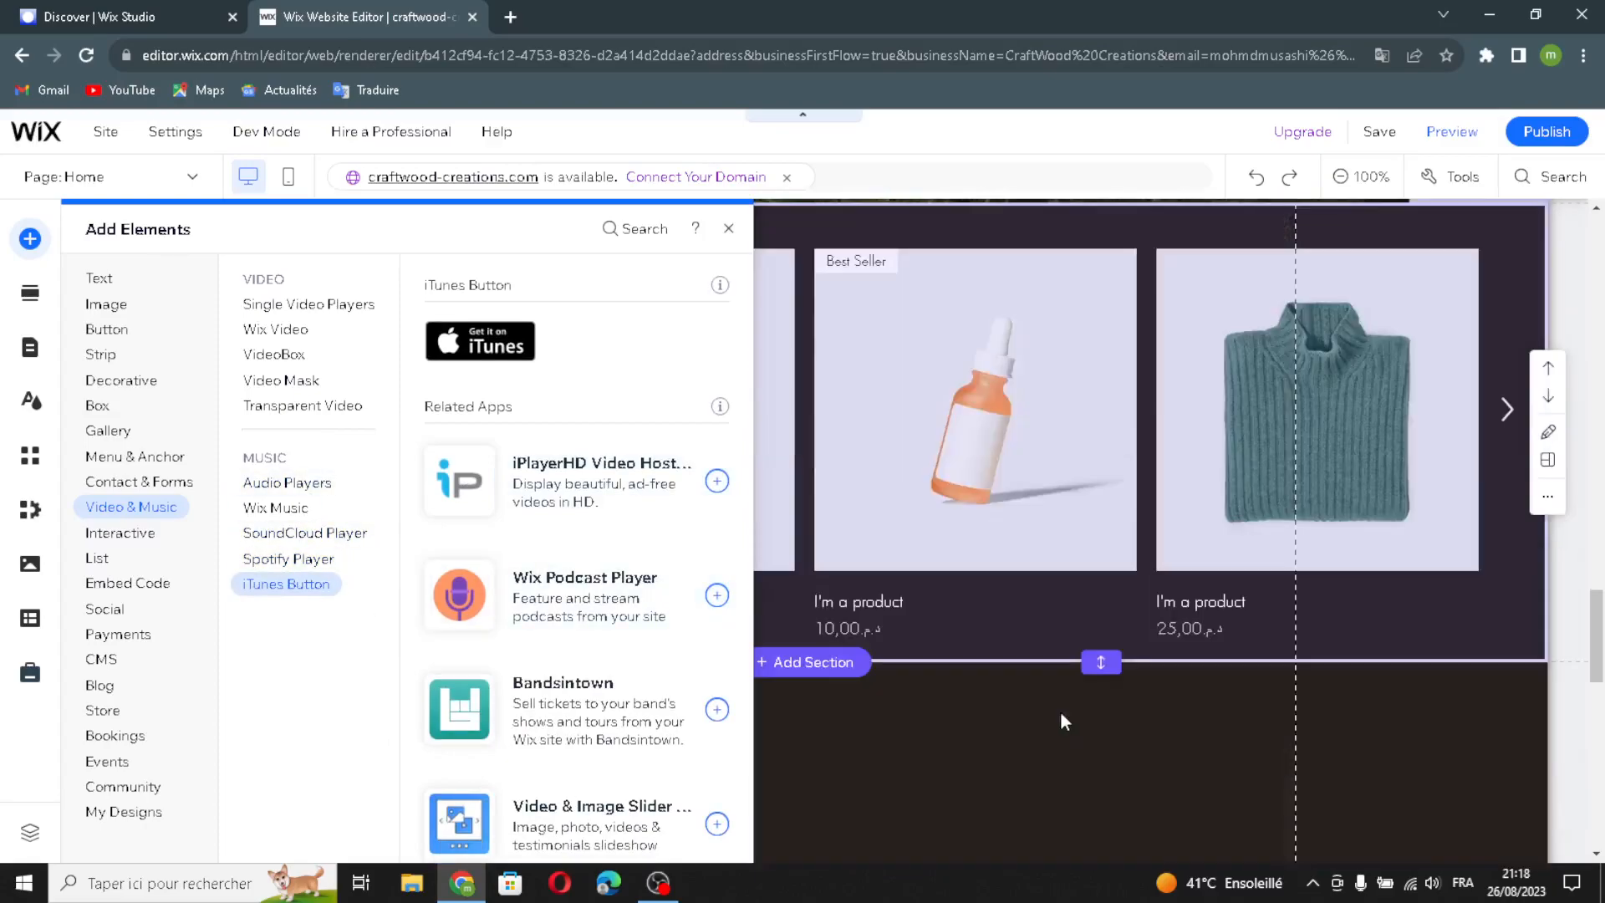
Step: Examine the interactive slideshows and hover repeaters, along with the standard, hover and blank repeaters among the list elements
{"action": "left_click", "coordinate": [124, 542]}
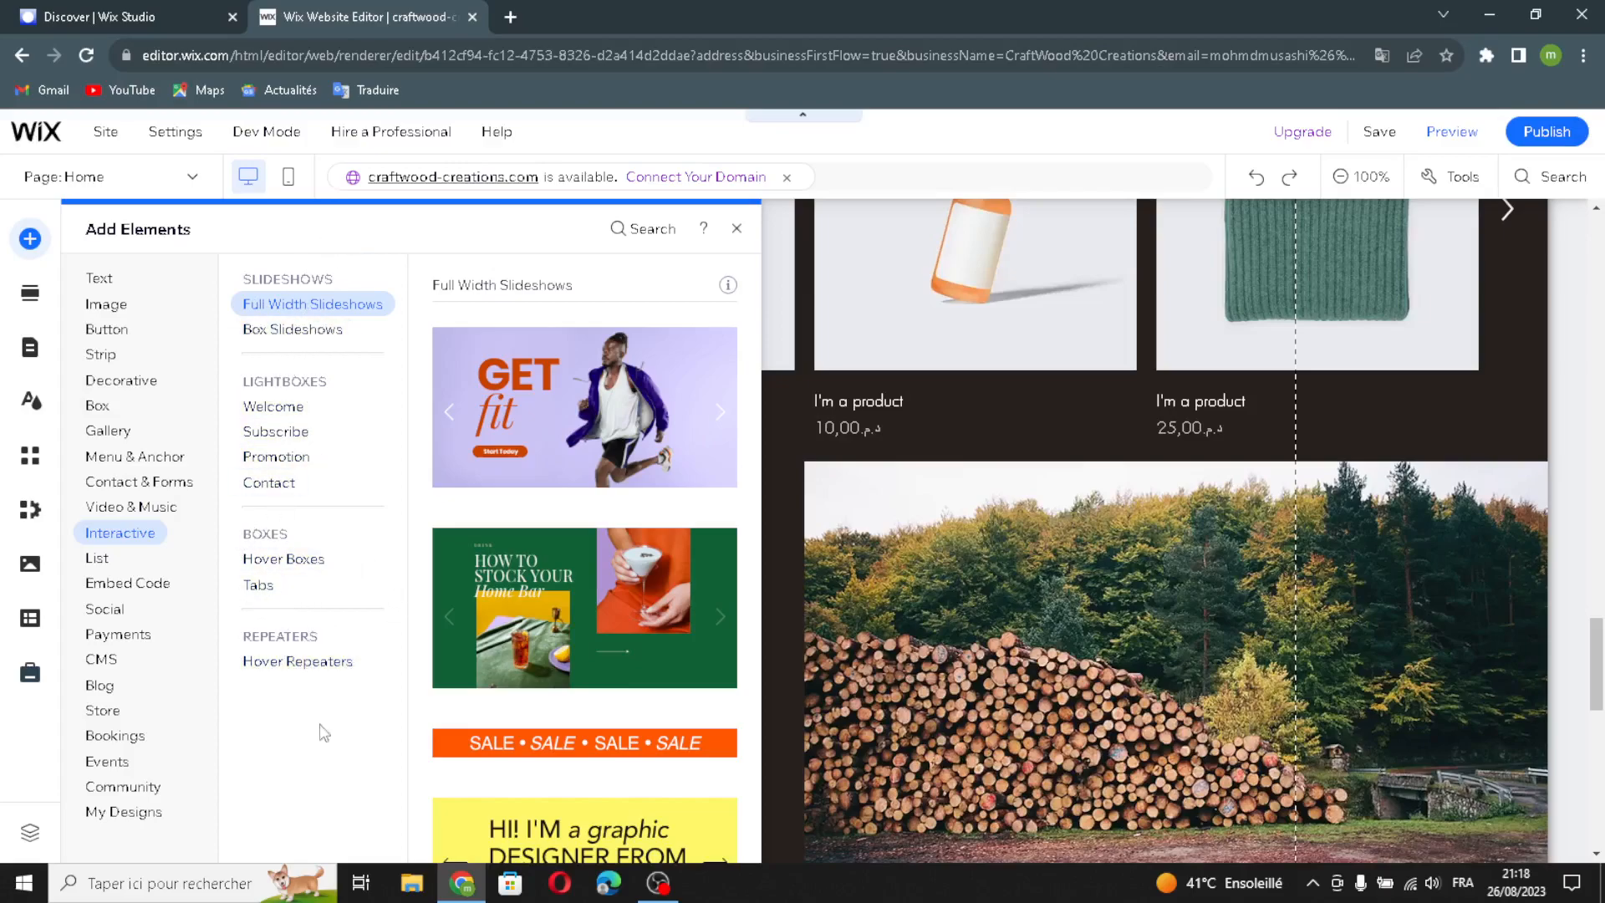
{"action": "left_click", "coordinate": [265, 663]}
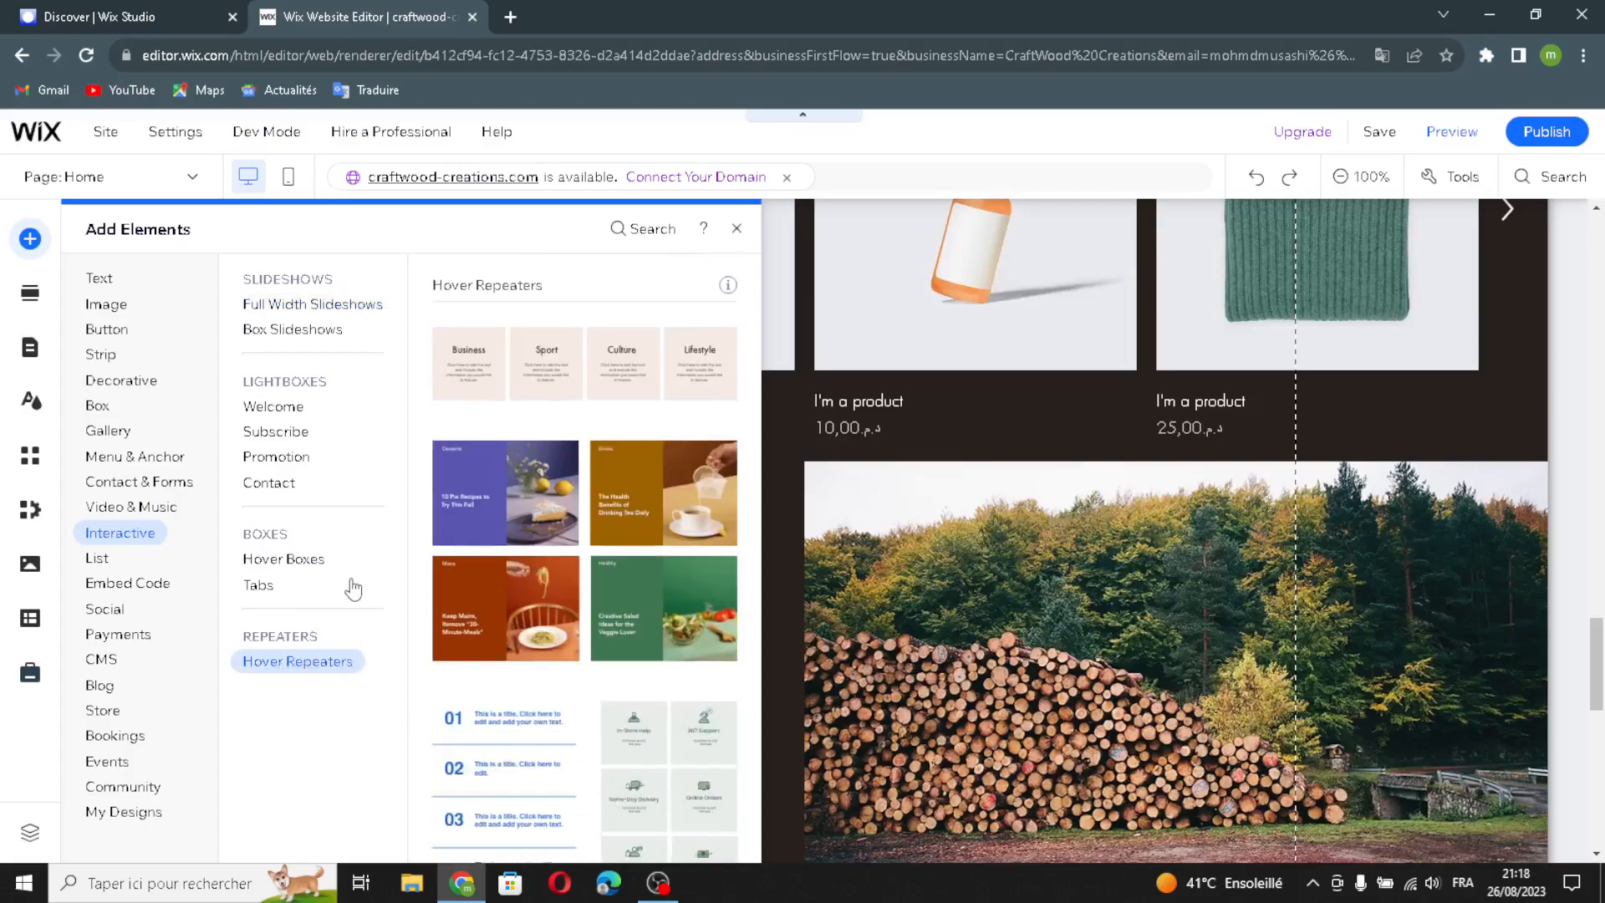
{"action": "left_click", "coordinate": [95, 565]}
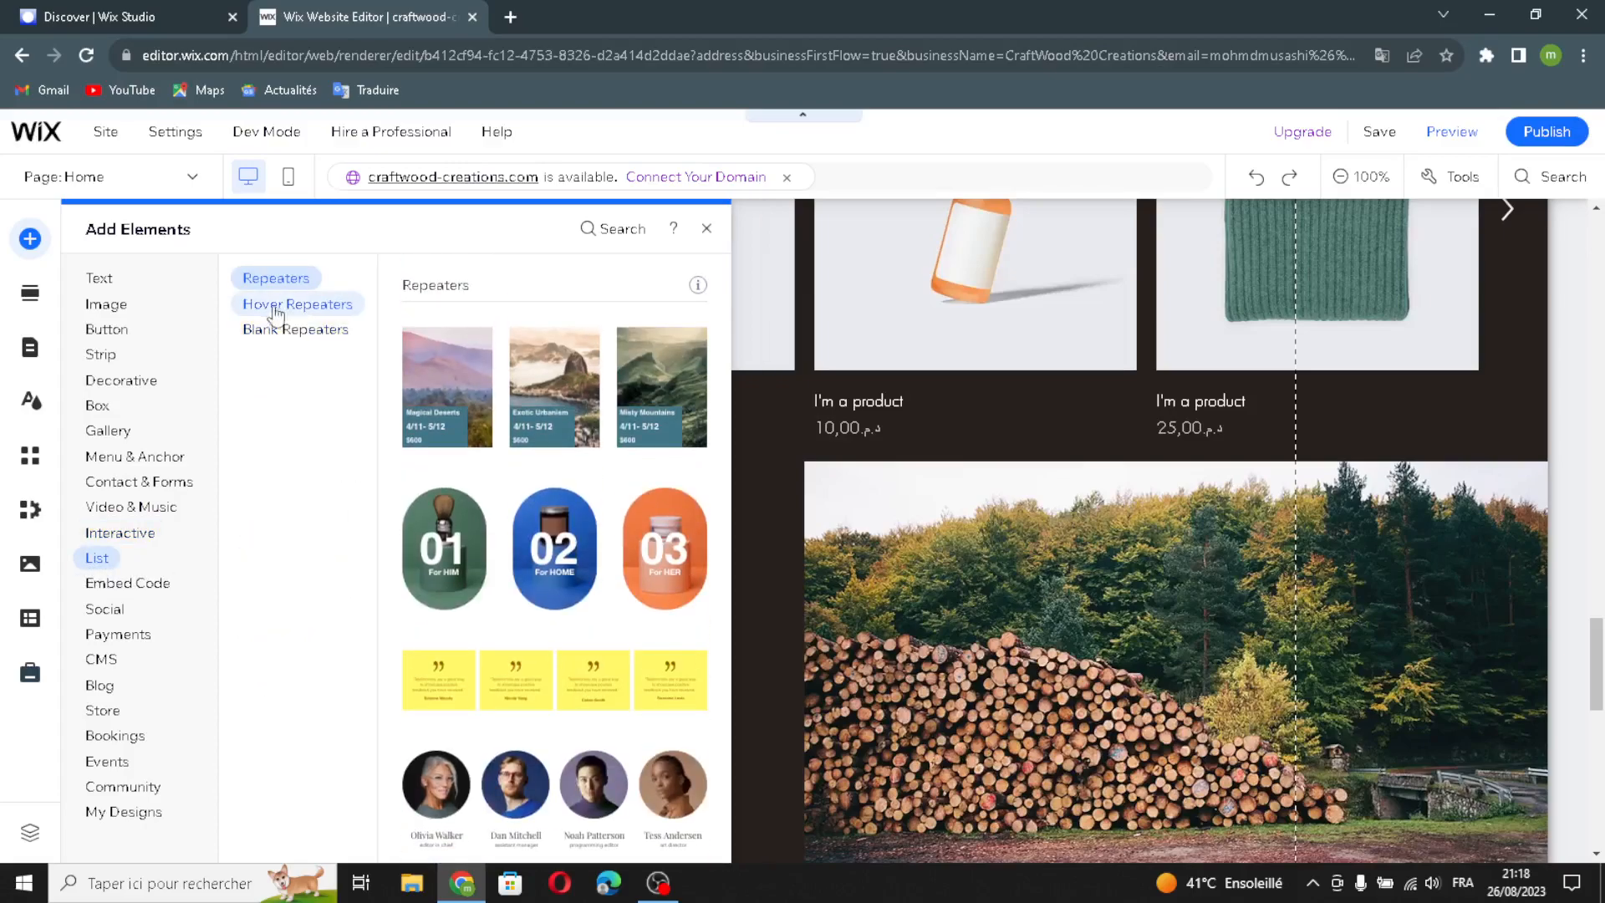
{"action": "left_click", "coordinate": [270, 311]}
{"action": "scroll", "coordinate": [533, 425], "scroll_direction": "down", "scroll_amount": 10}
{"action": "scroll", "coordinate": [534, 425], "scroll_direction": "up", "scroll_amount": 10}
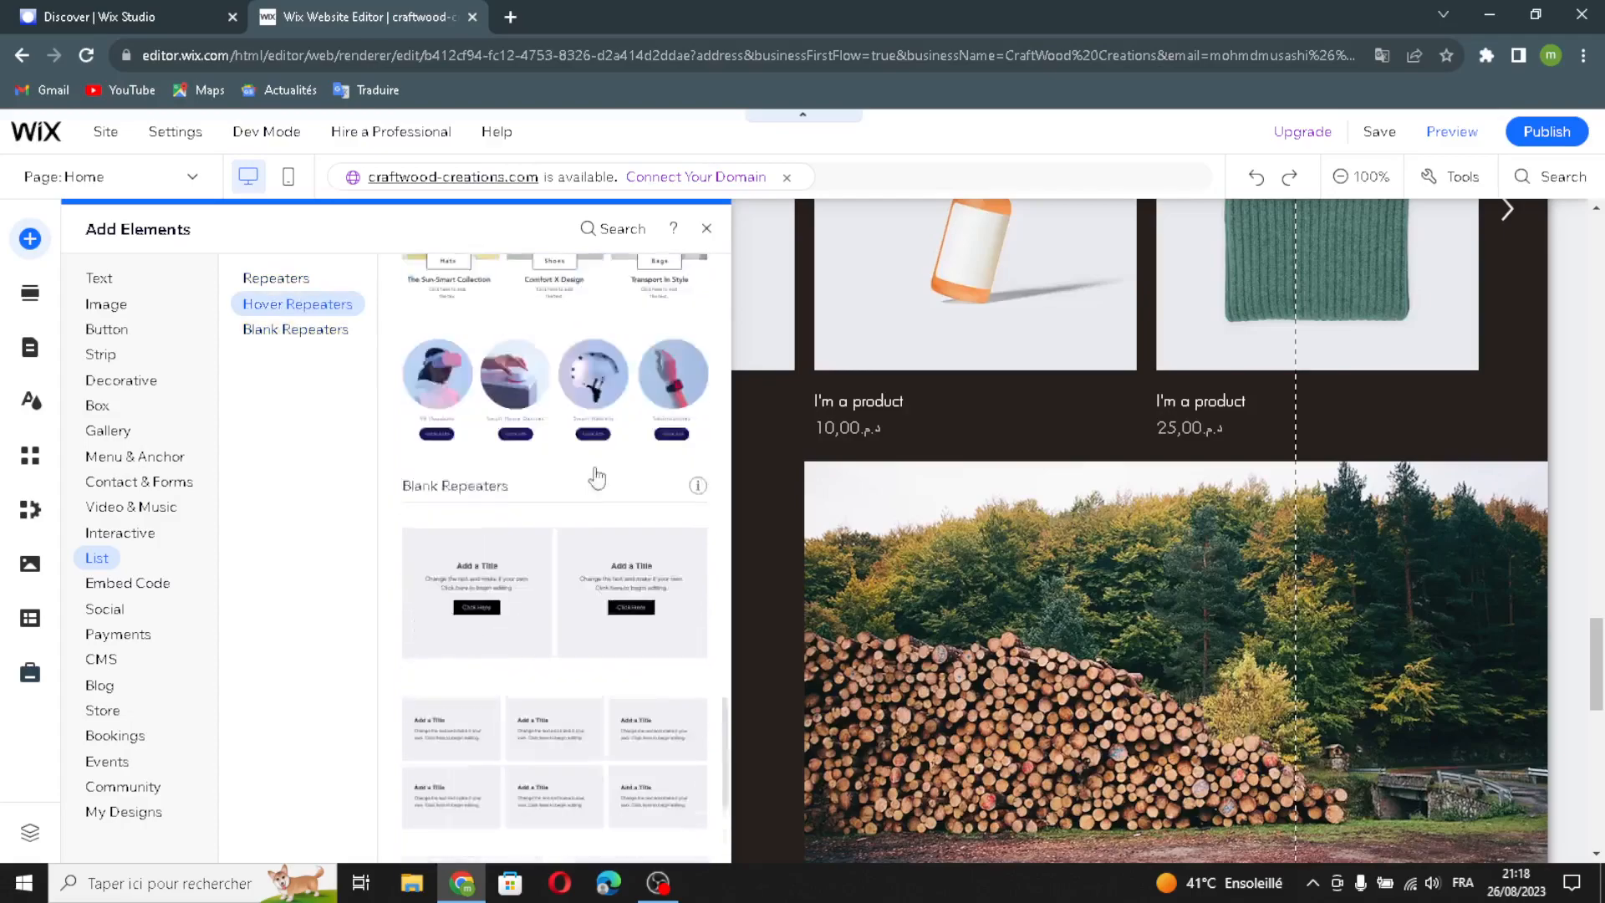
{"action": "scroll", "coordinate": [533, 424], "scroll_direction": "up", "scroll_amount": 6}
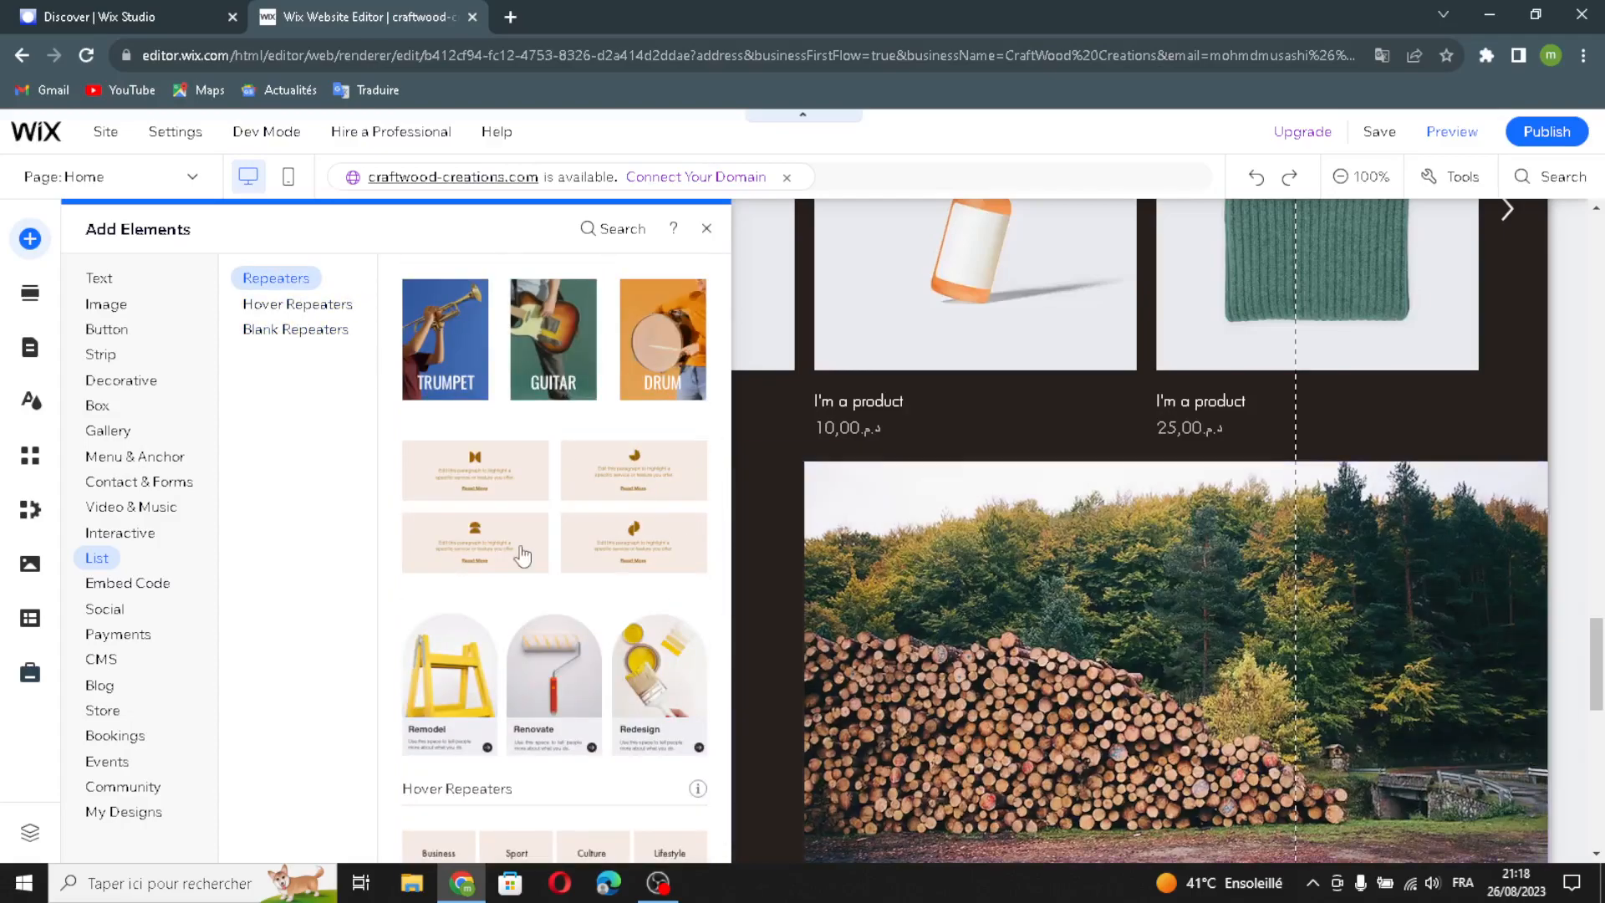
Step: Look through the embed code elements for popular embeds, single video players, SoundCloud, Spotify and iTunes
{"action": "left_click", "coordinate": [136, 580]}
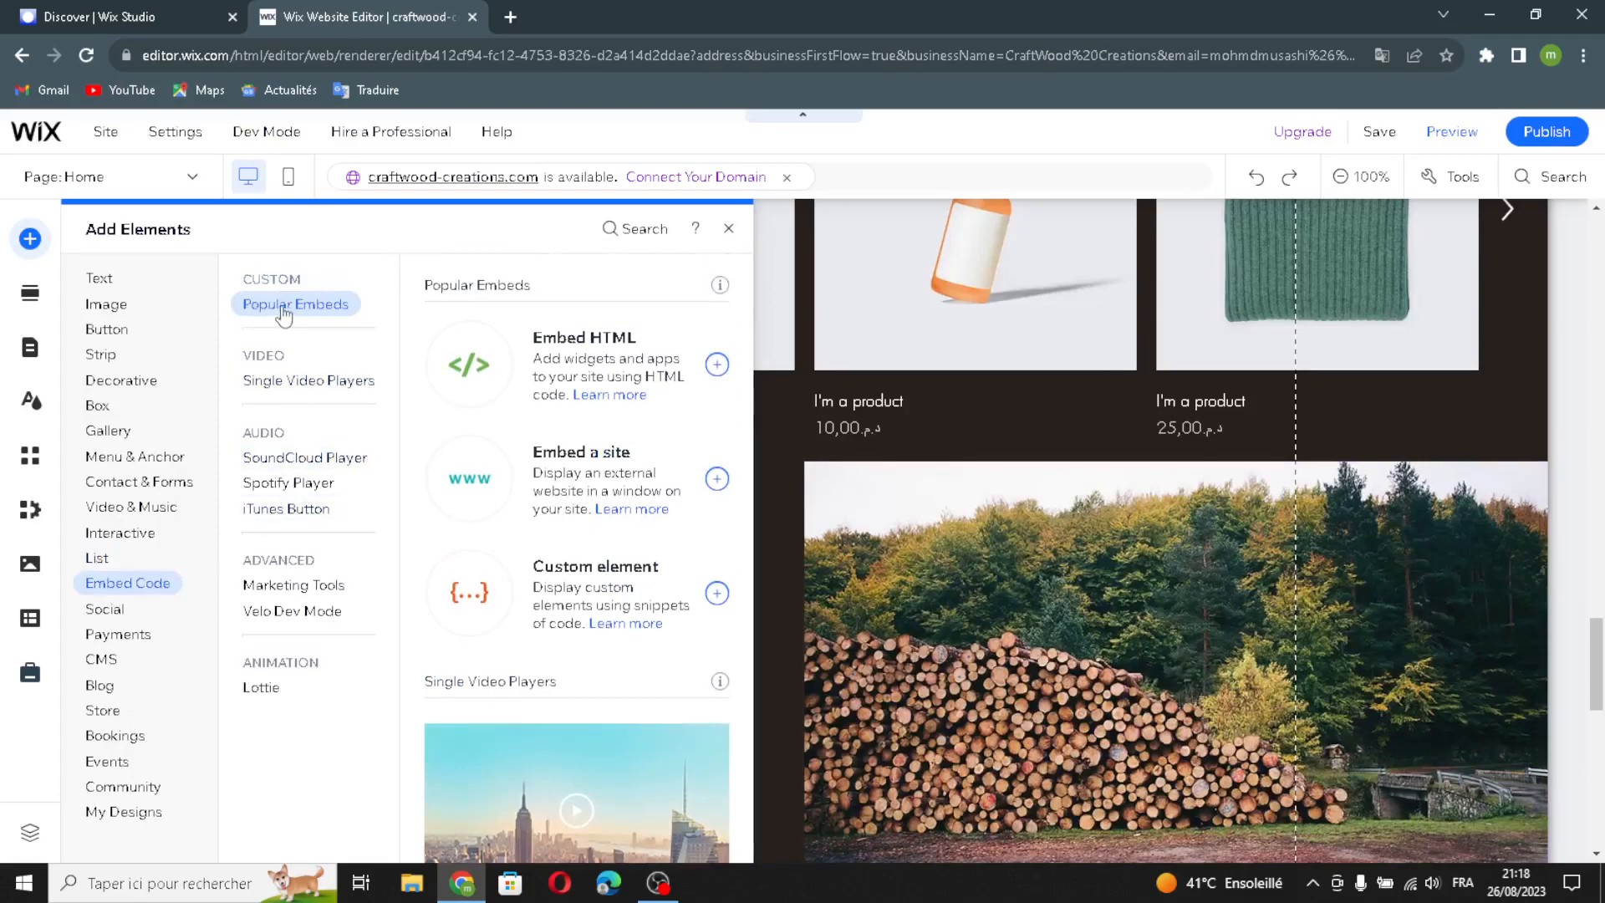
{"action": "left_click", "coordinate": [309, 389]}
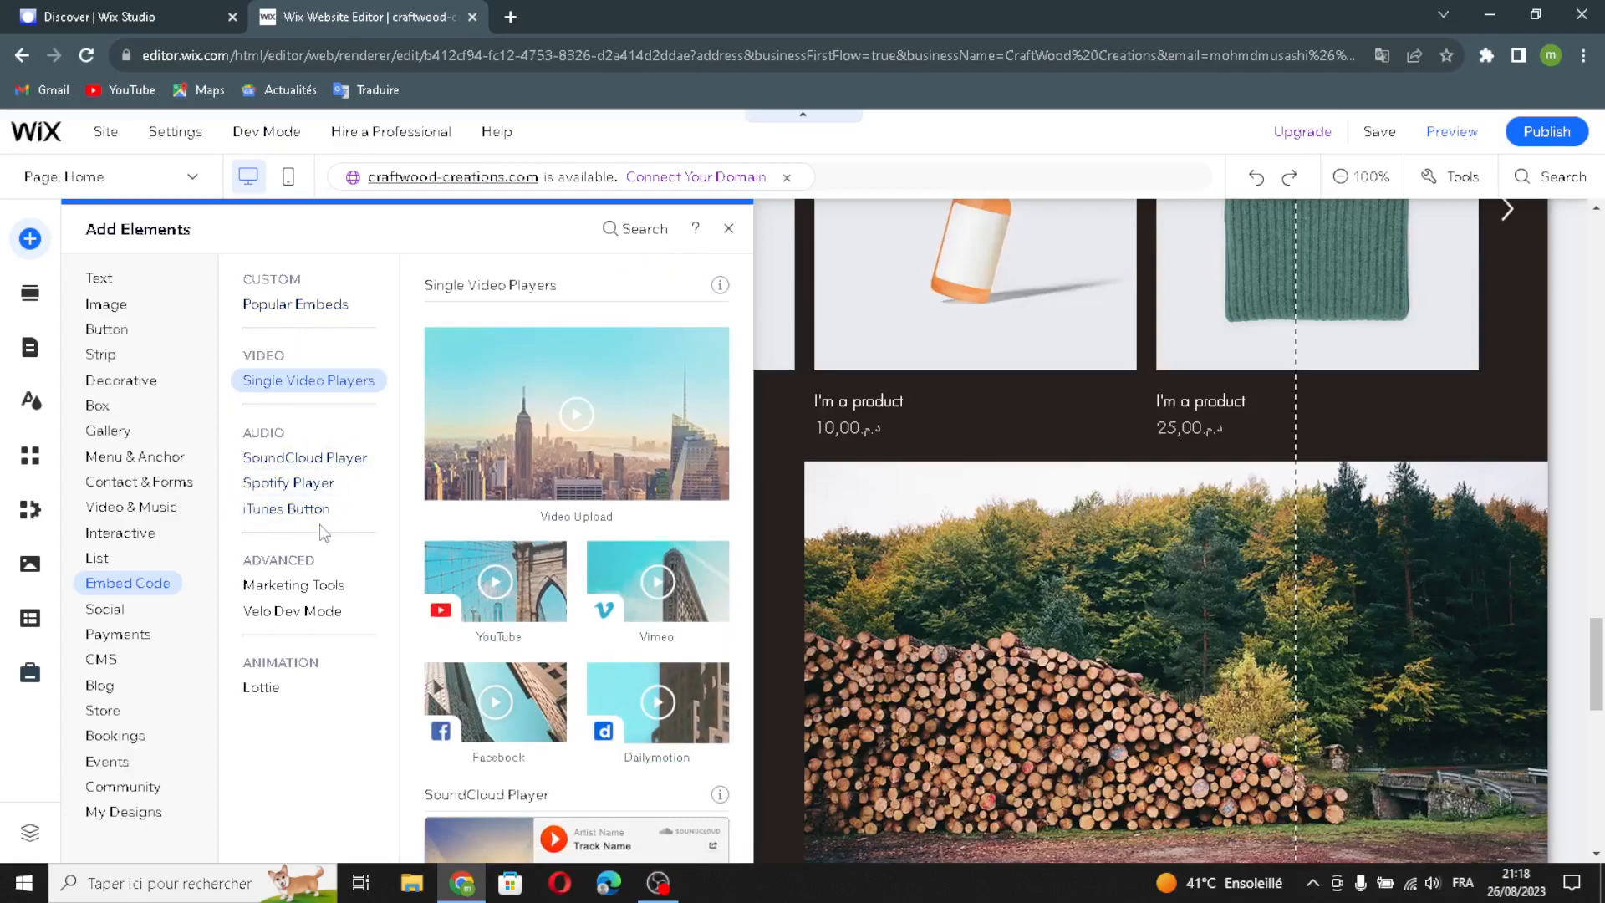
{"action": "left_click", "coordinate": [260, 463]}
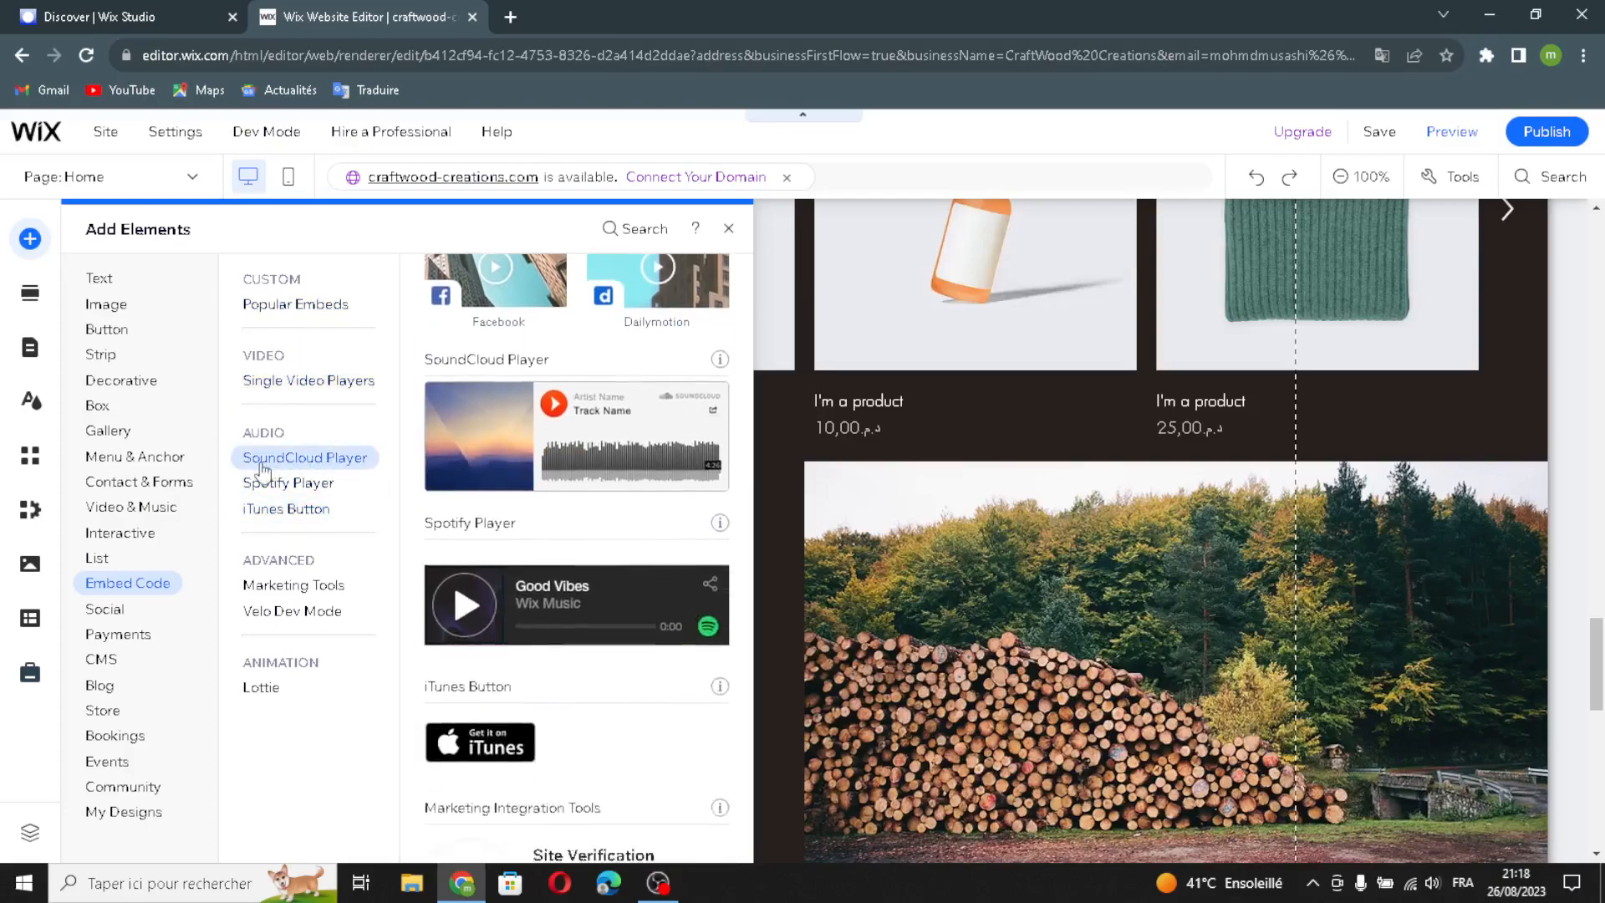
{"action": "left_click", "coordinate": [324, 478]}
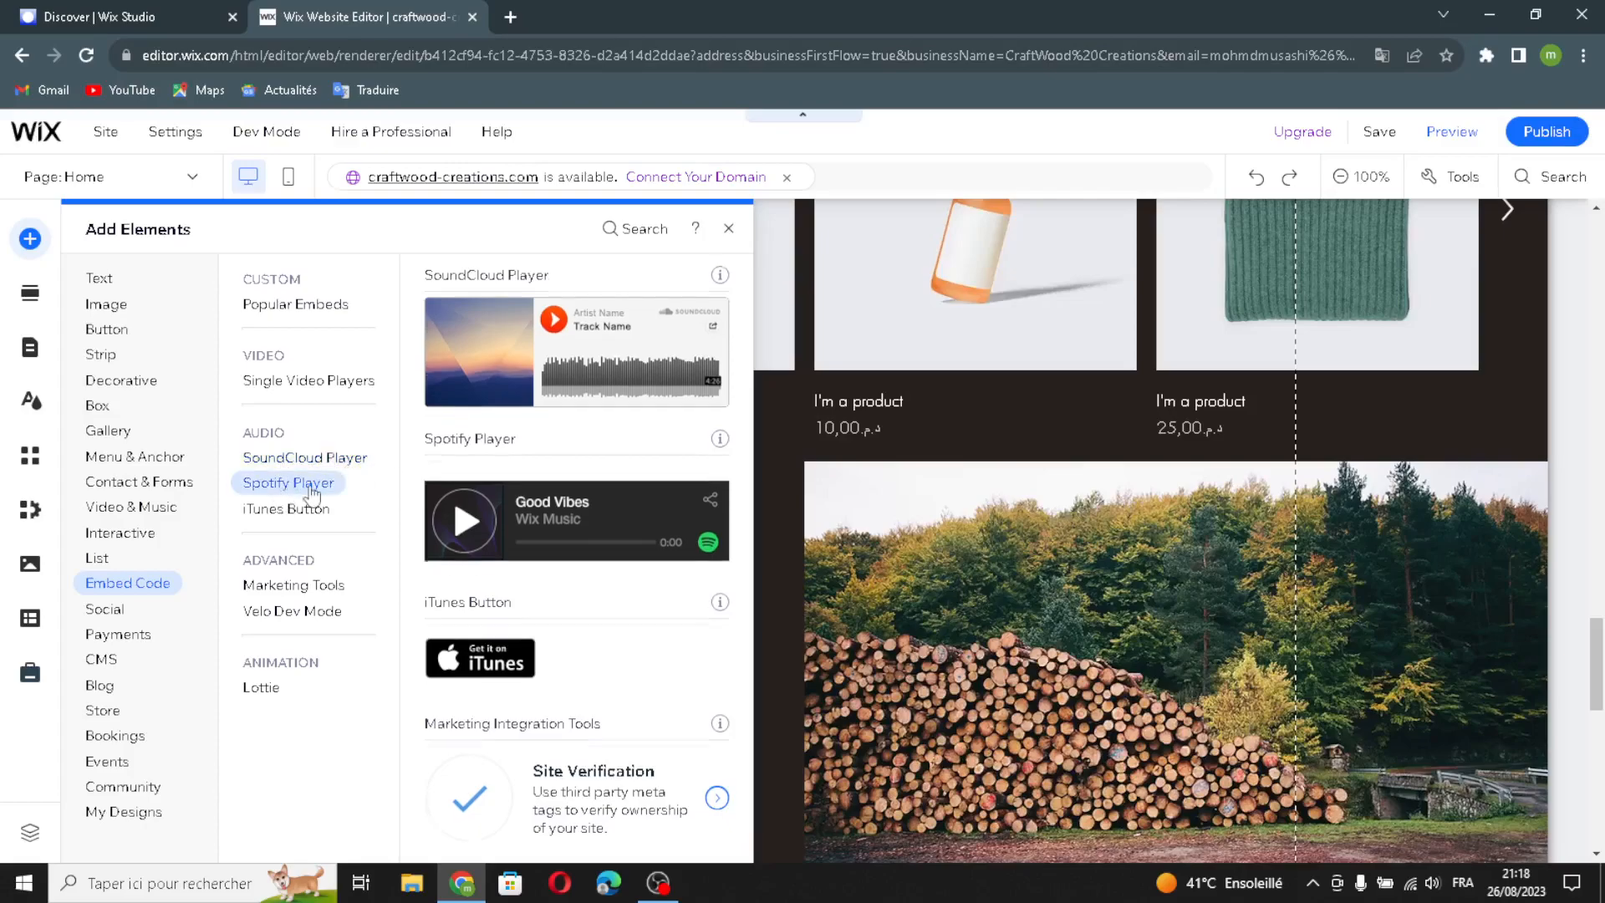
{"action": "left_click", "coordinate": [293, 513]}
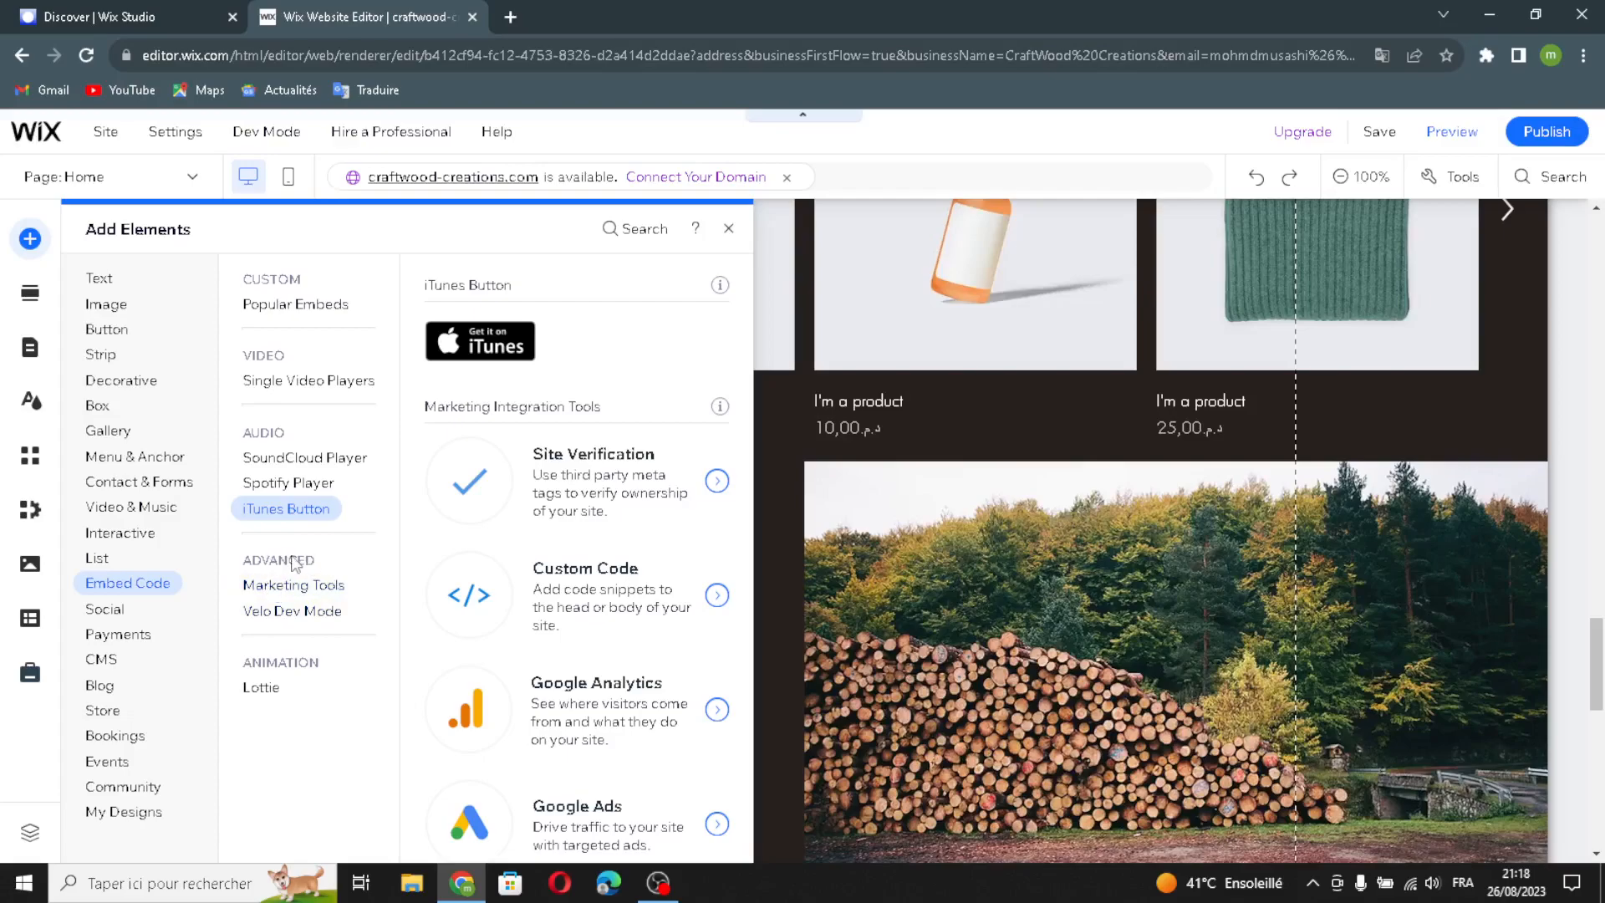
Step: Examine the advanced embed options, covering marketing integration tools and Velo Dev Mode, and the Lottie animation element
{"action": "left_click", "coordinate": [294, 585]}
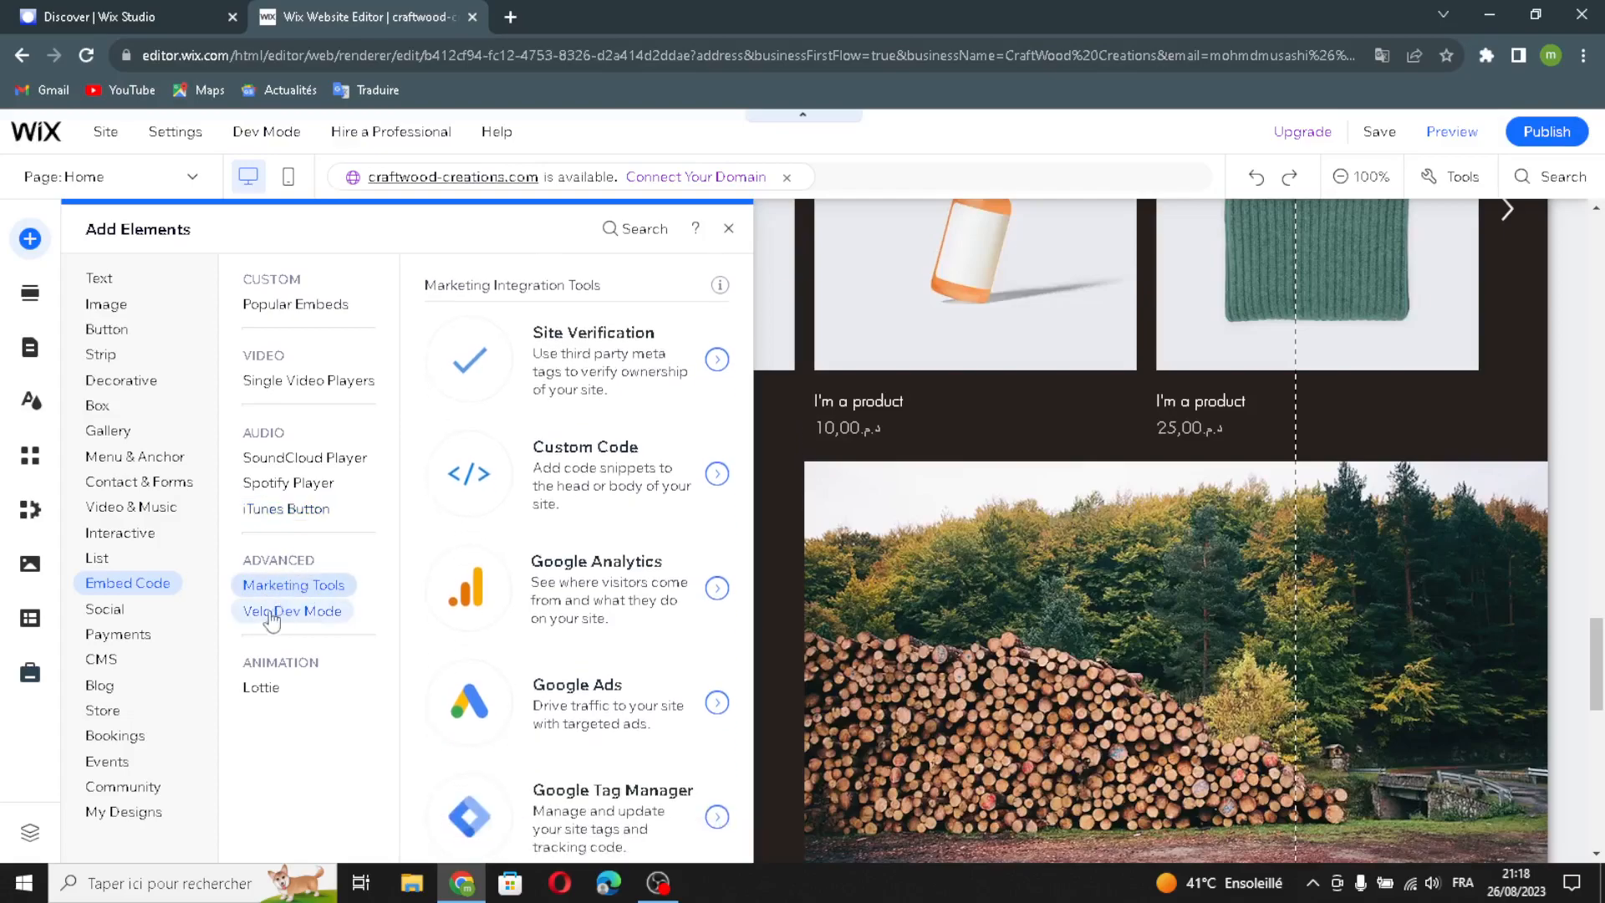
{"action": "left_click", "coordinate": [303, 613]}
{"action": "left_click", "coordinate": [294, 585]}
{"action": "left_click", "coordinate": [295, 611]}
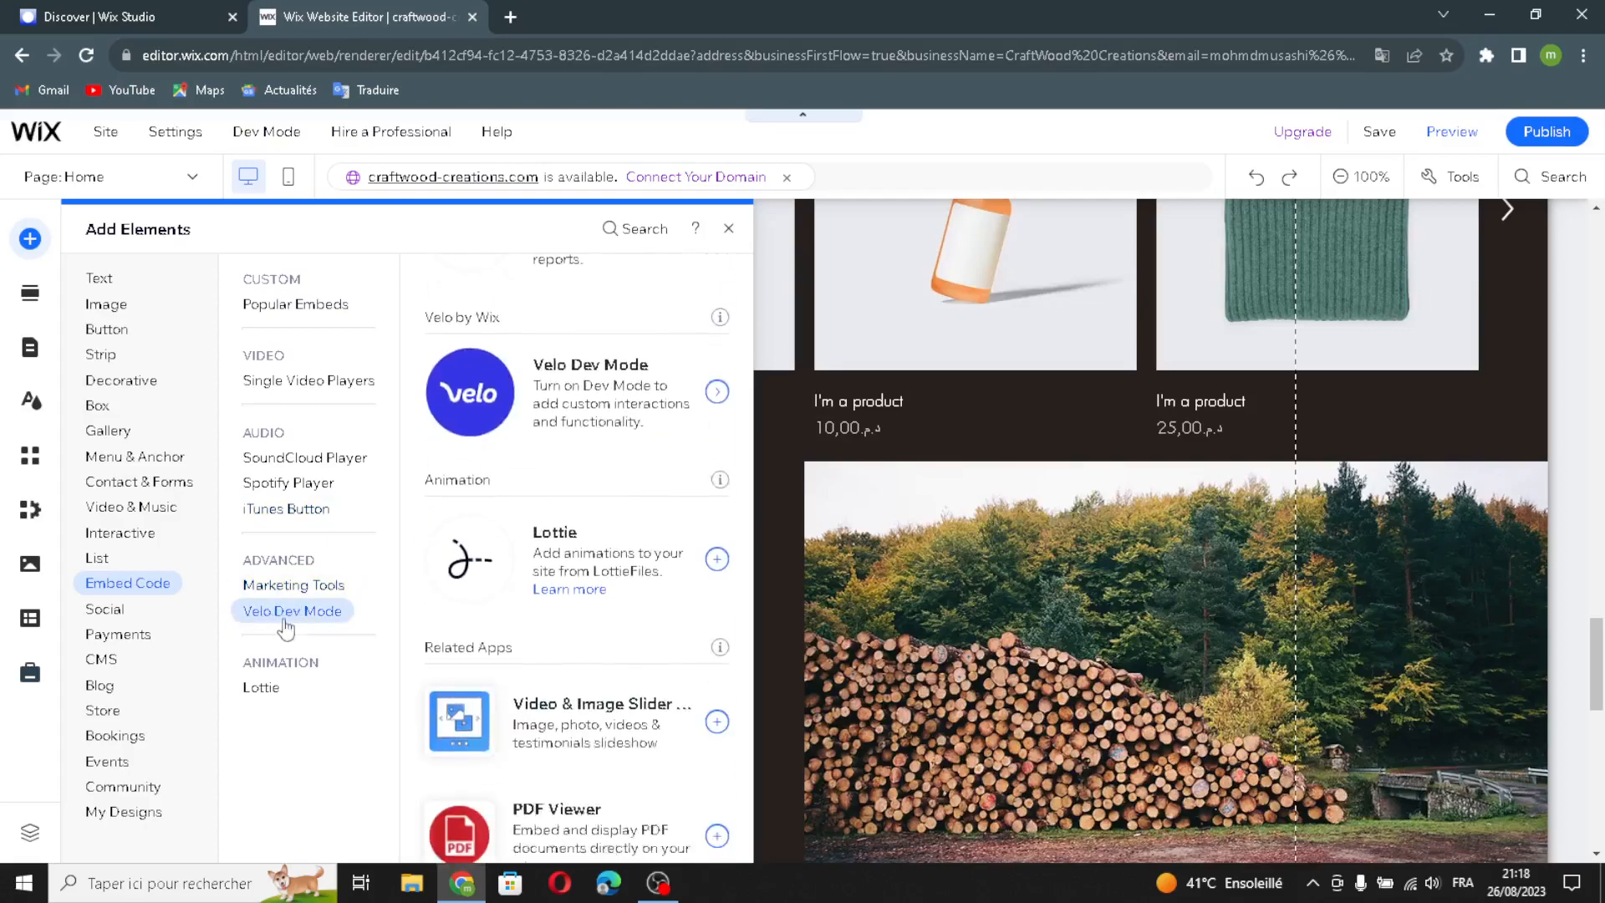
{"action": "left_click", "coordinate": [286, 592]}
{"action": "left_click", "coordinate": [300, 613]}
{"action": "left_click", "coordinate": [299, 590]}
{"action": "left_click", "coordinate": [280, 614]}
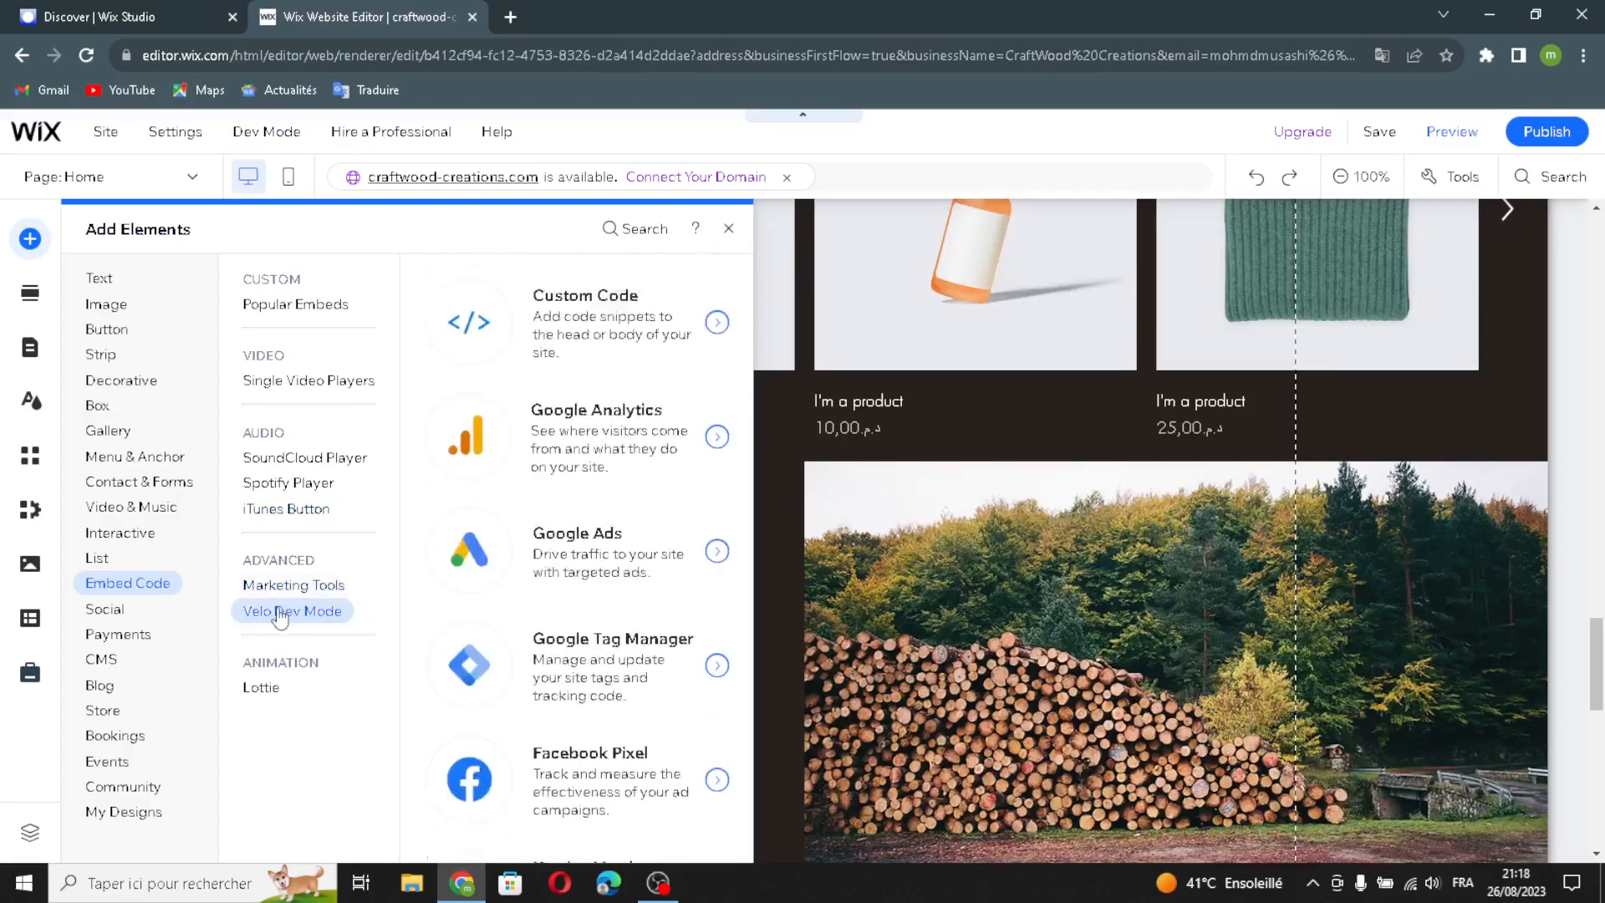
{"action": "left_click", "coordinate": [255, 687]}
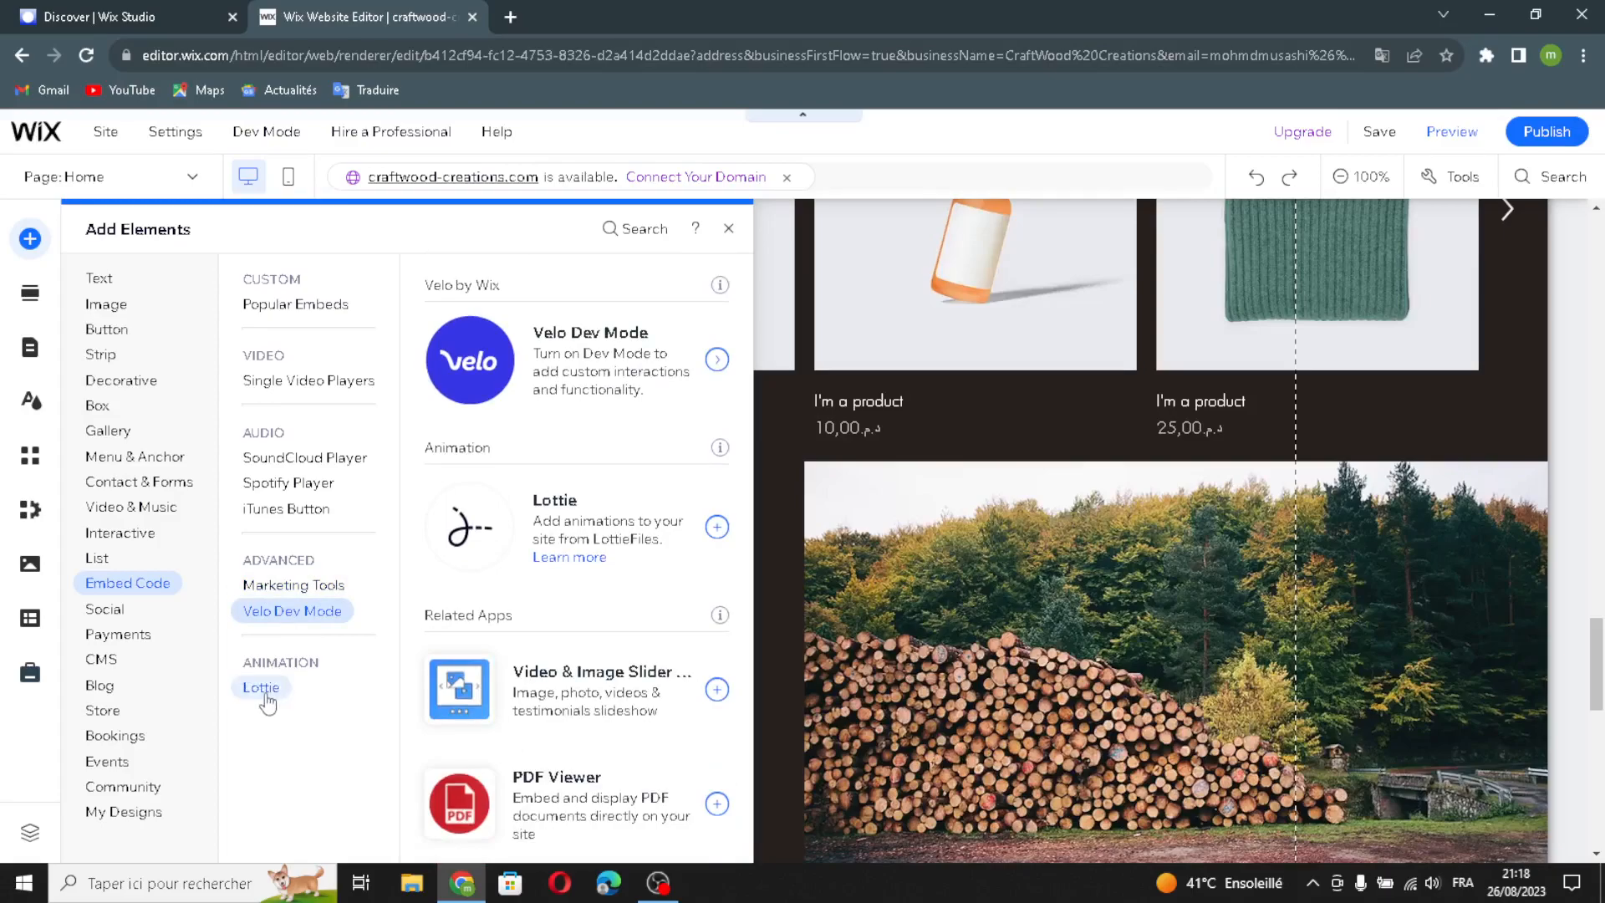
Step: Look through the social elements, covering Facebook, Twitter, Pinterest, VK, LINE and YouTube
{"action": "left_click", "coordinate": [104, 608]}
{"action": "left_click", "coordinate": [276, 330]}
{"action": "left_click", "coordinate": [265, 354]}
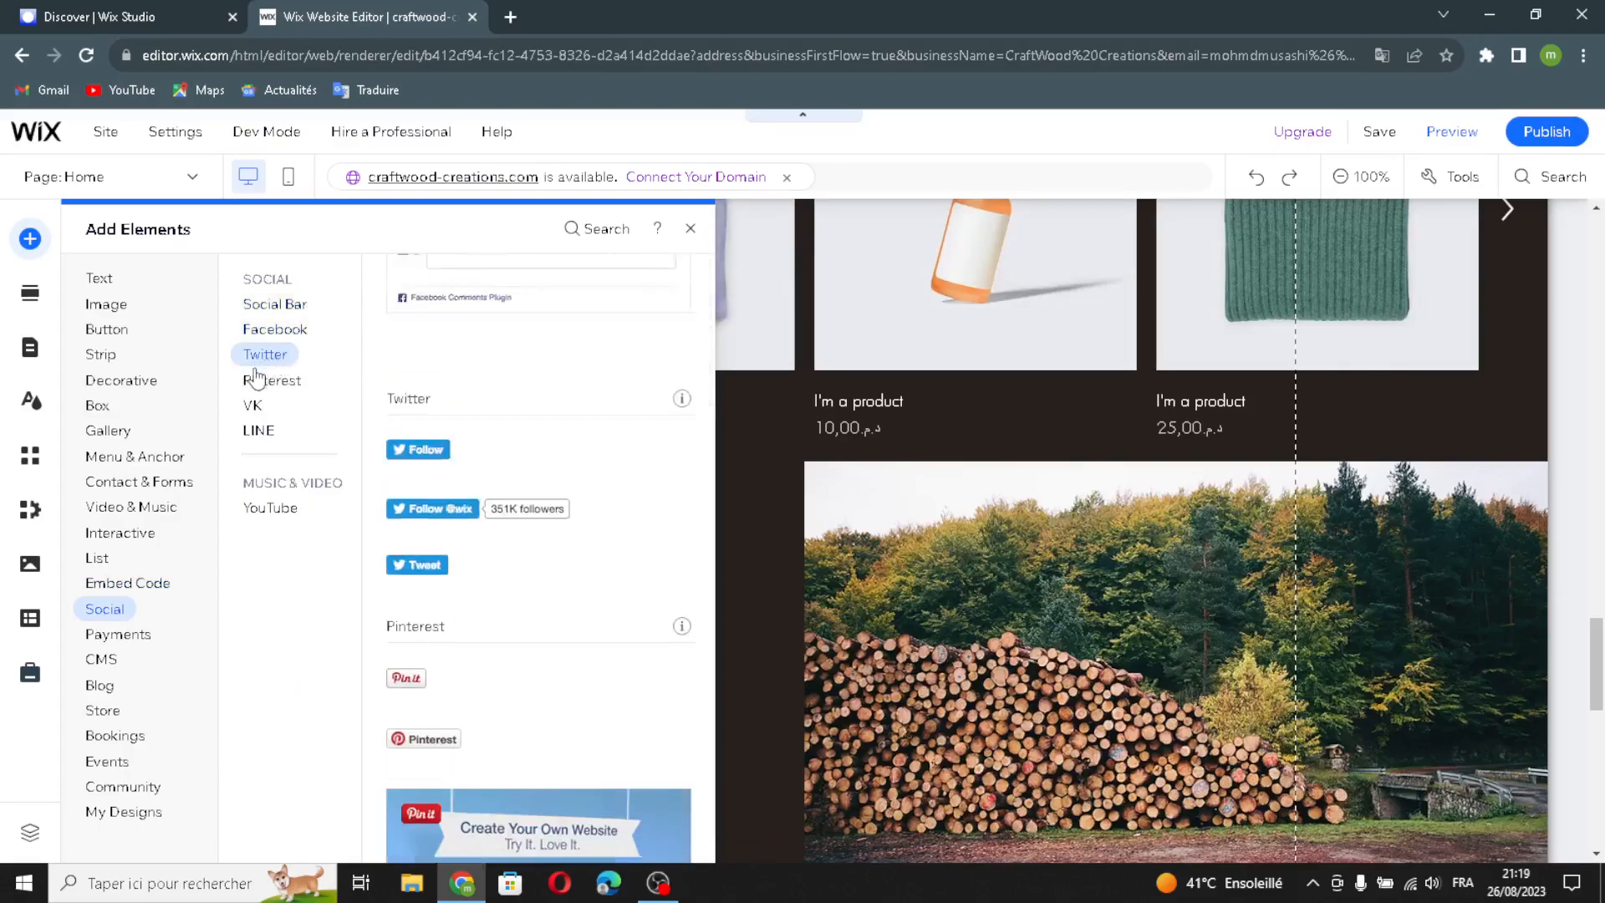
{"action": "left_click", "coordinate": [255, 380]}
{"action": "left_click", "coordinate": [255, 410]}
{"action": "left_click", "coordinate": [257, 430]}
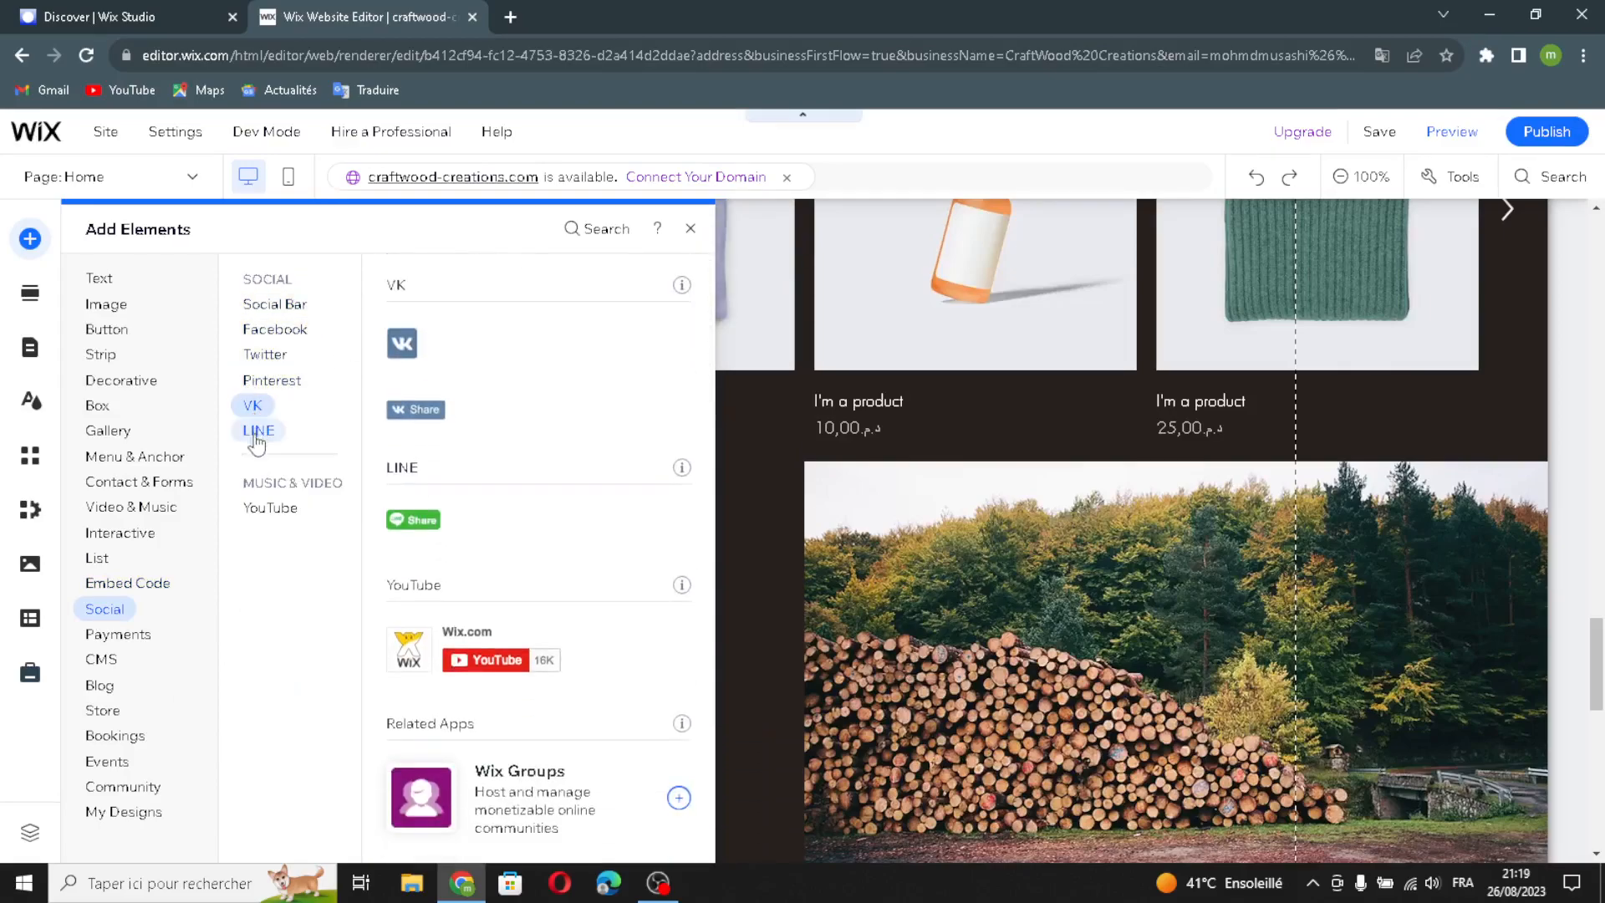
{"action": "left_click", "coordinate": [268, 510]}
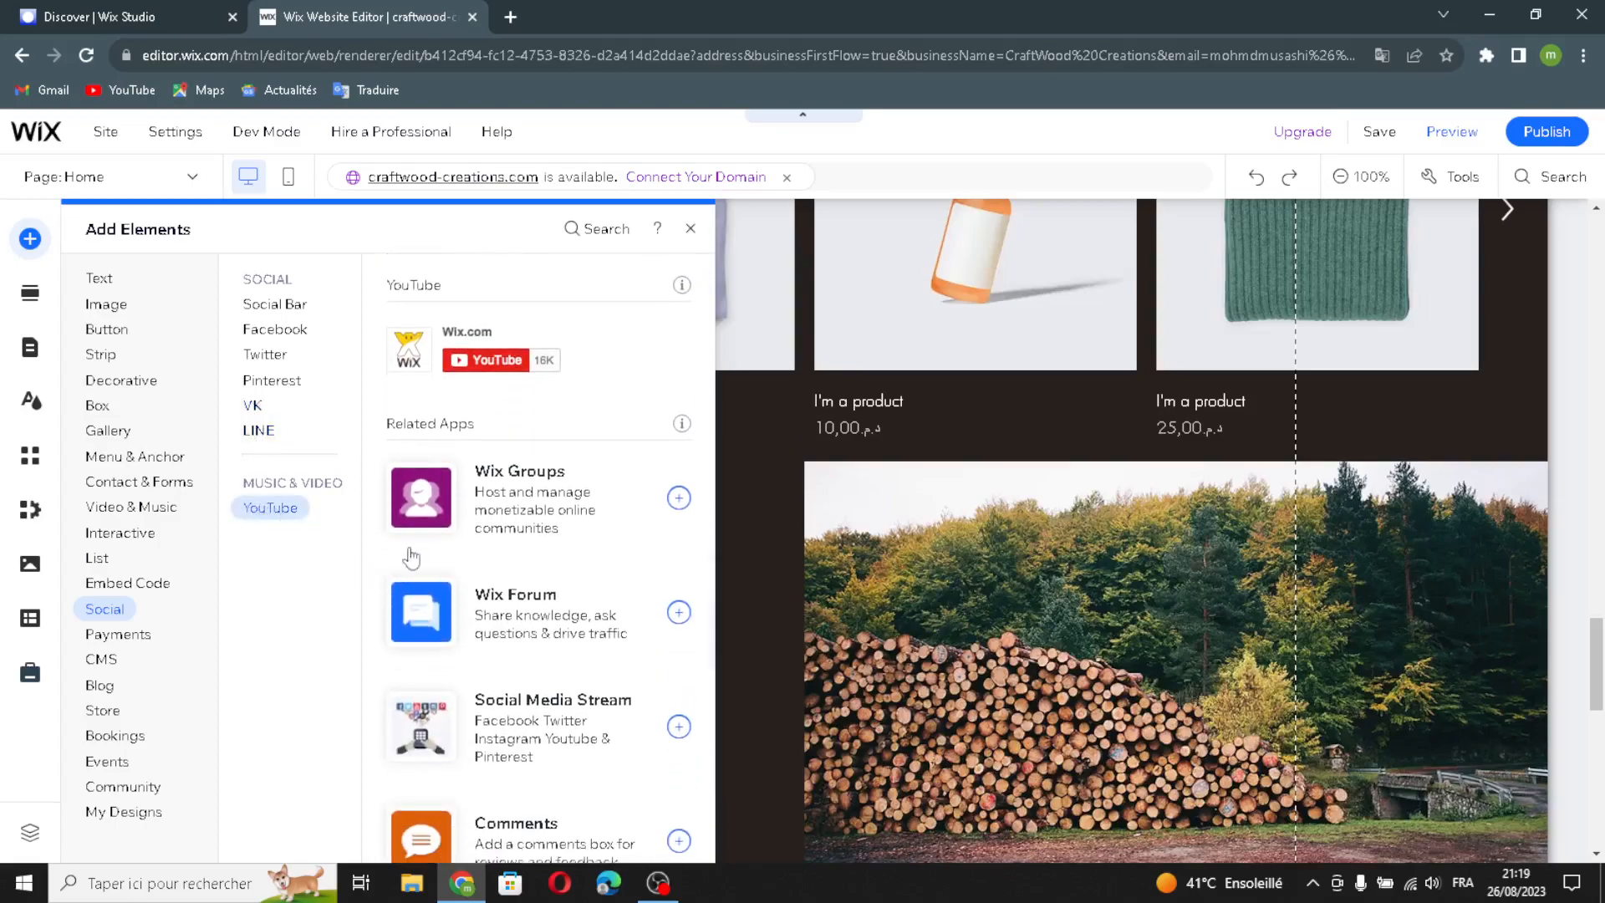
Step: Examine the payment elements, covering pay buttons, order and donation forms, pricing plans and related store products
{"action": "scroll", "coordinate": [1471, 777], "scroll_direction": "down", "scroll_amount": 2}
{"action": "scroll", "coordinate": [1507, 799], "scroll_direction": "down", "scroll_amount": 9}
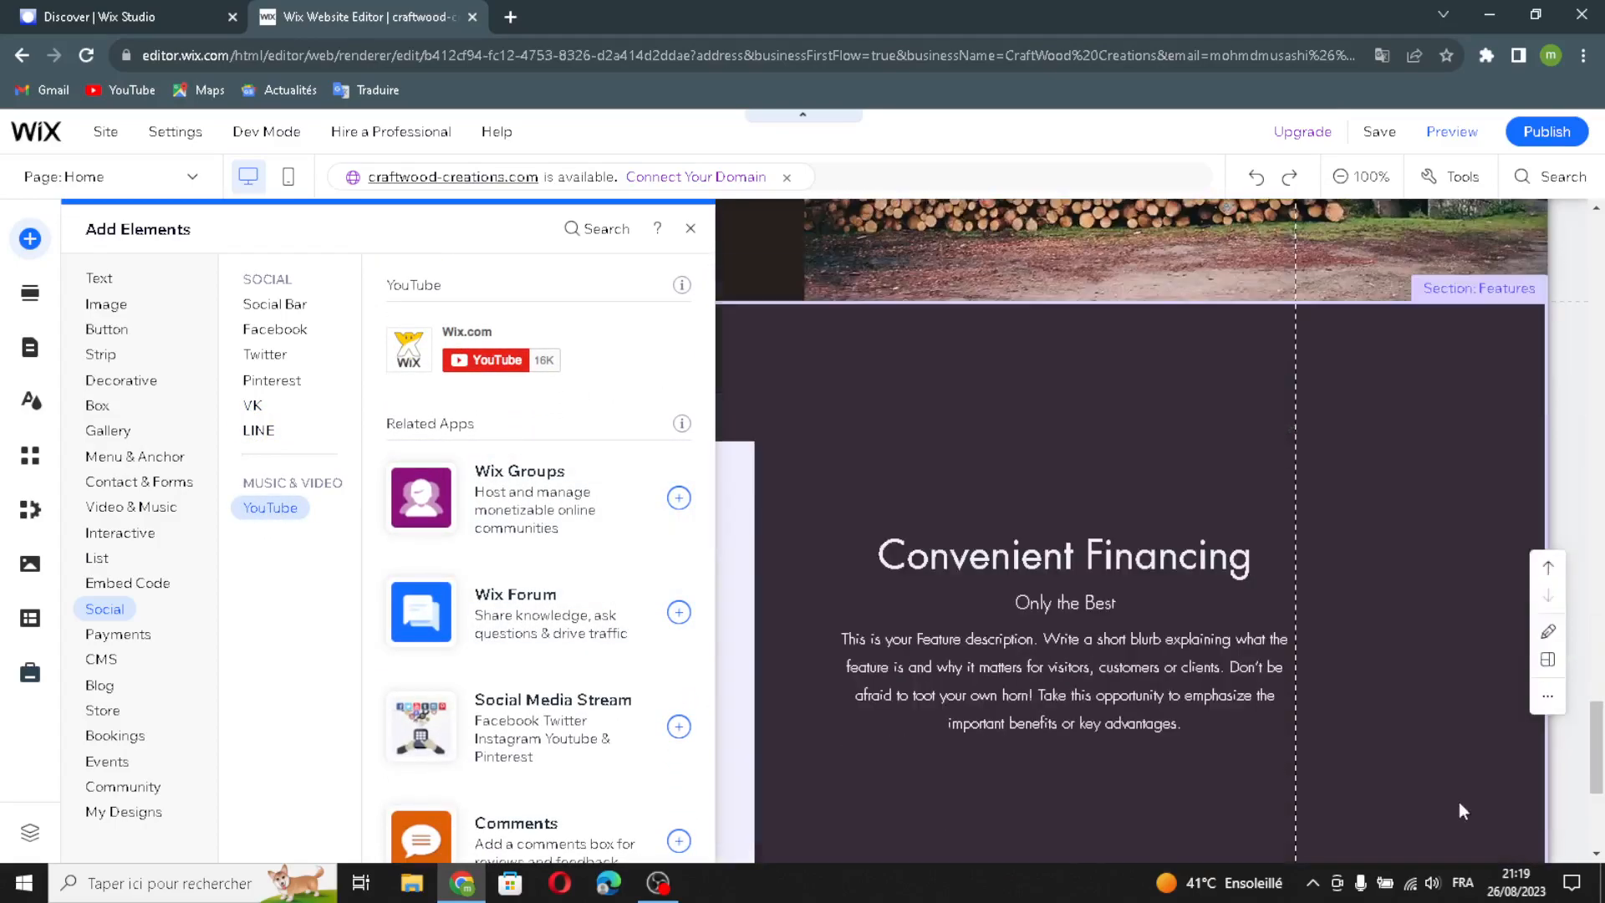
{"action": "scroll", "coordinate": [1058, 489], "scroll_direction": "up", "scroll_amount": 7}
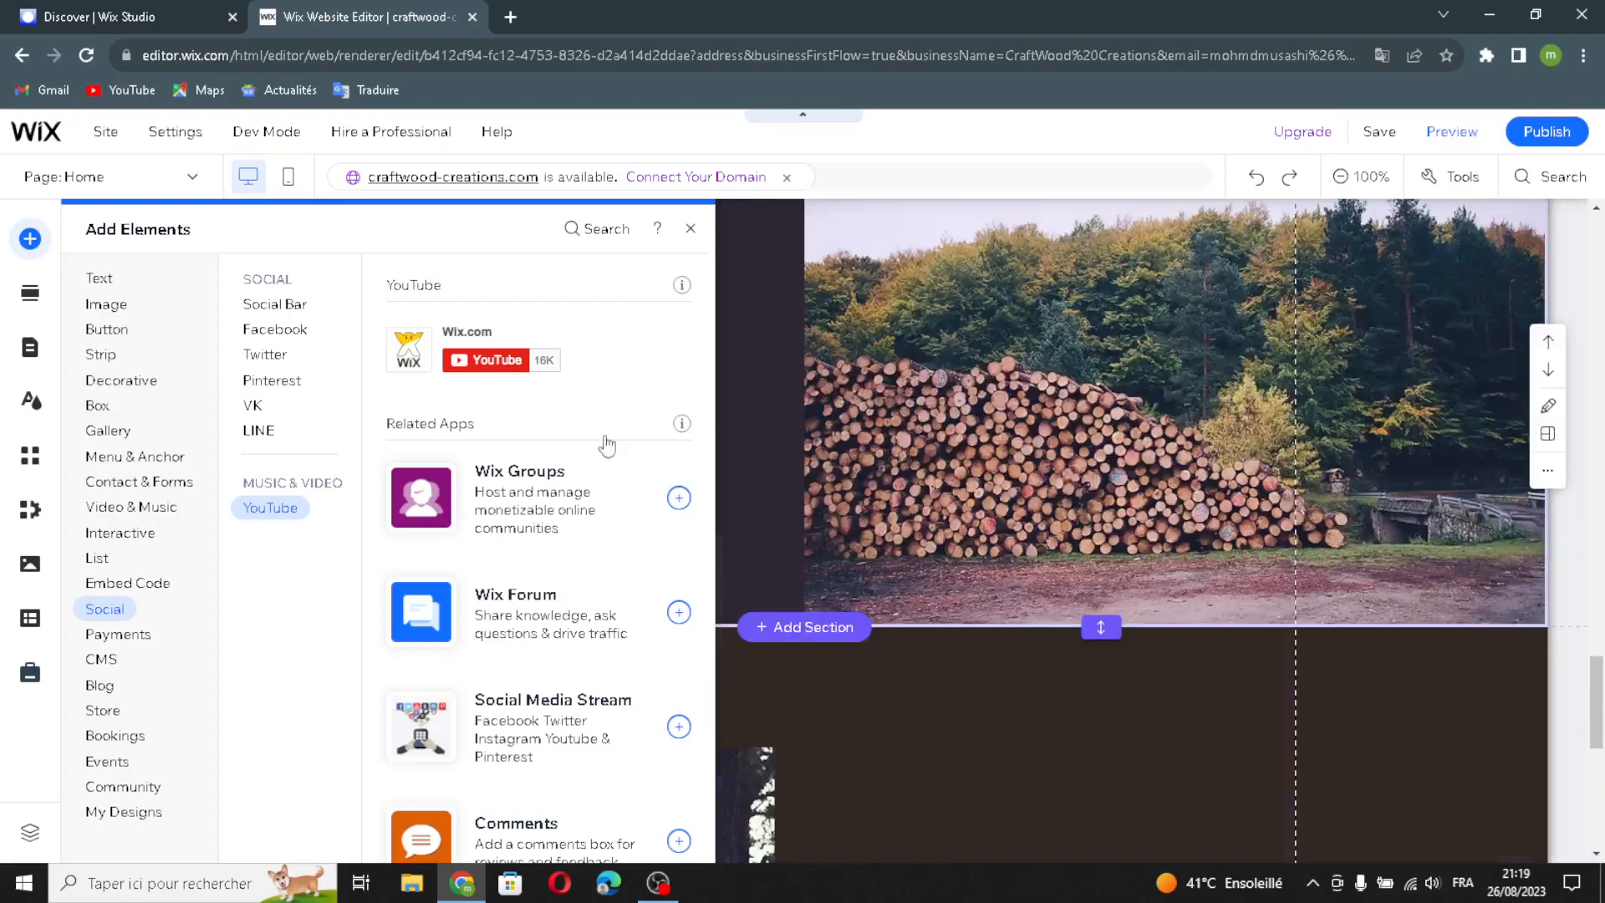
{"action": "left_click", "coordinate": [130, 642]}
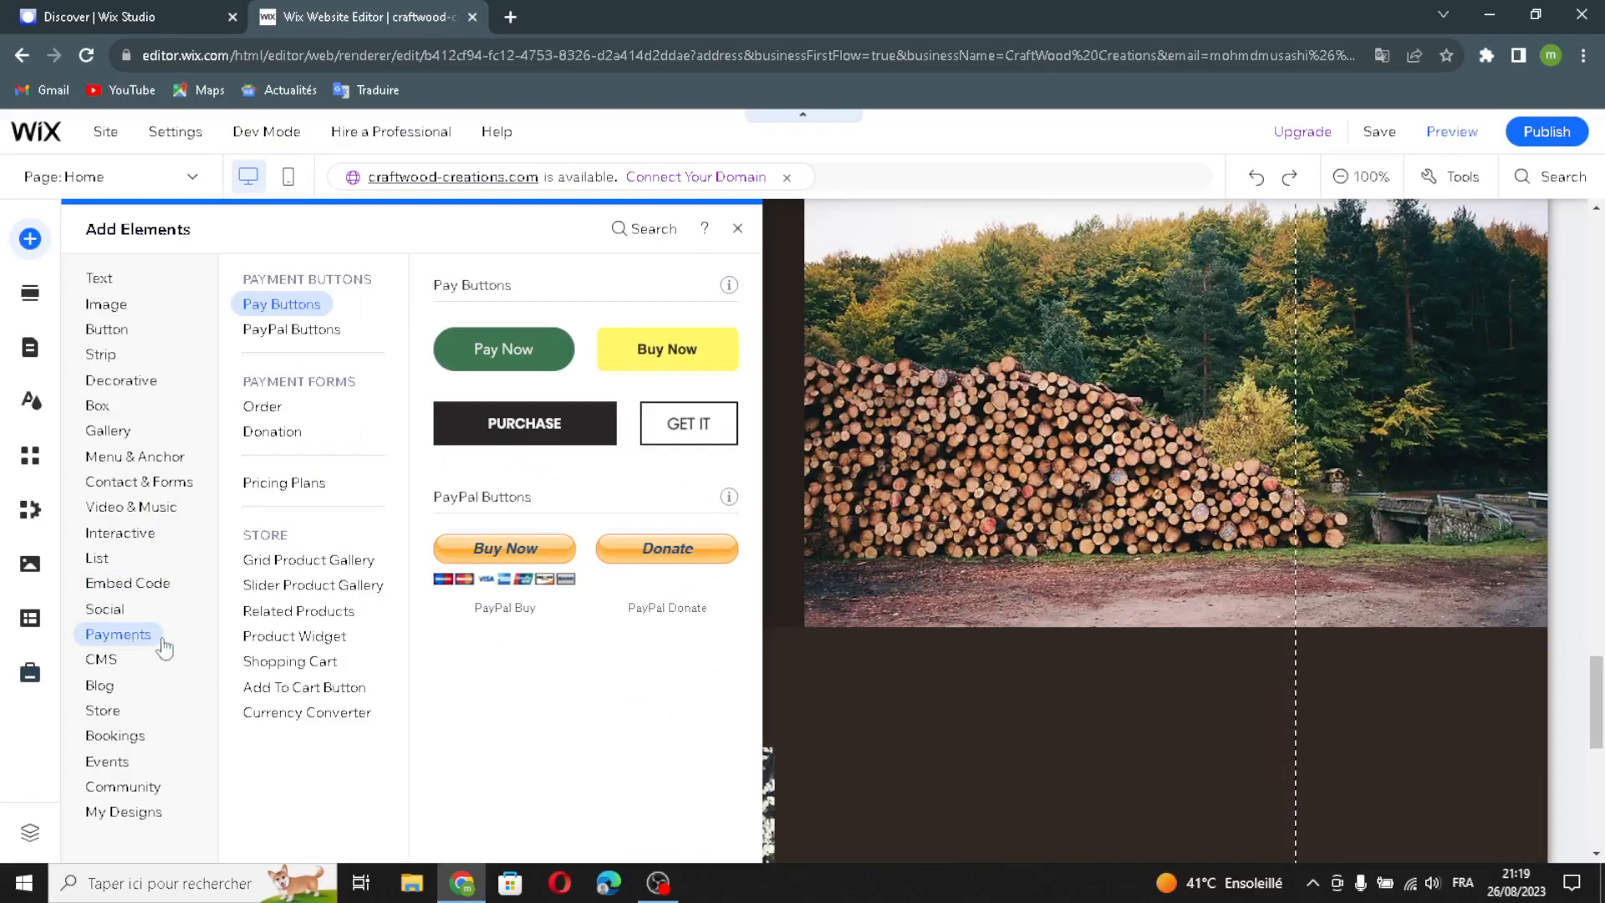
{"action": "left_click", "coordinate": [280, 407]}
{"action": "left_click", "coordinate": [270, 434]}
{"action": "left_click", "coordinate": [282, 408]}
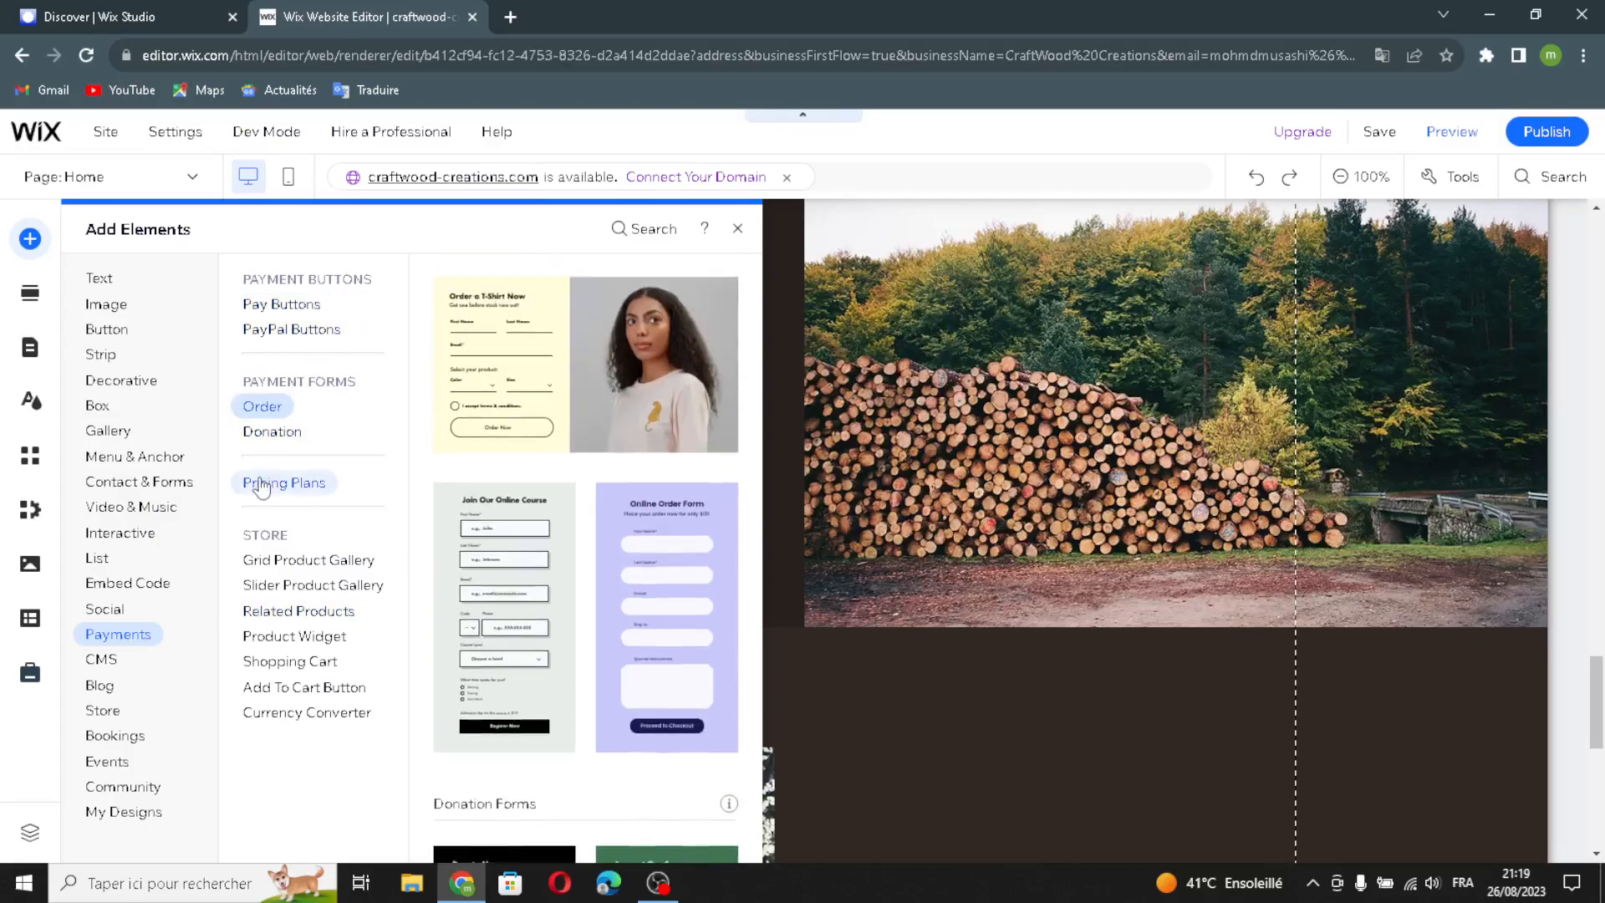
{"action": "left_click", "coordinate": [264, 485]}
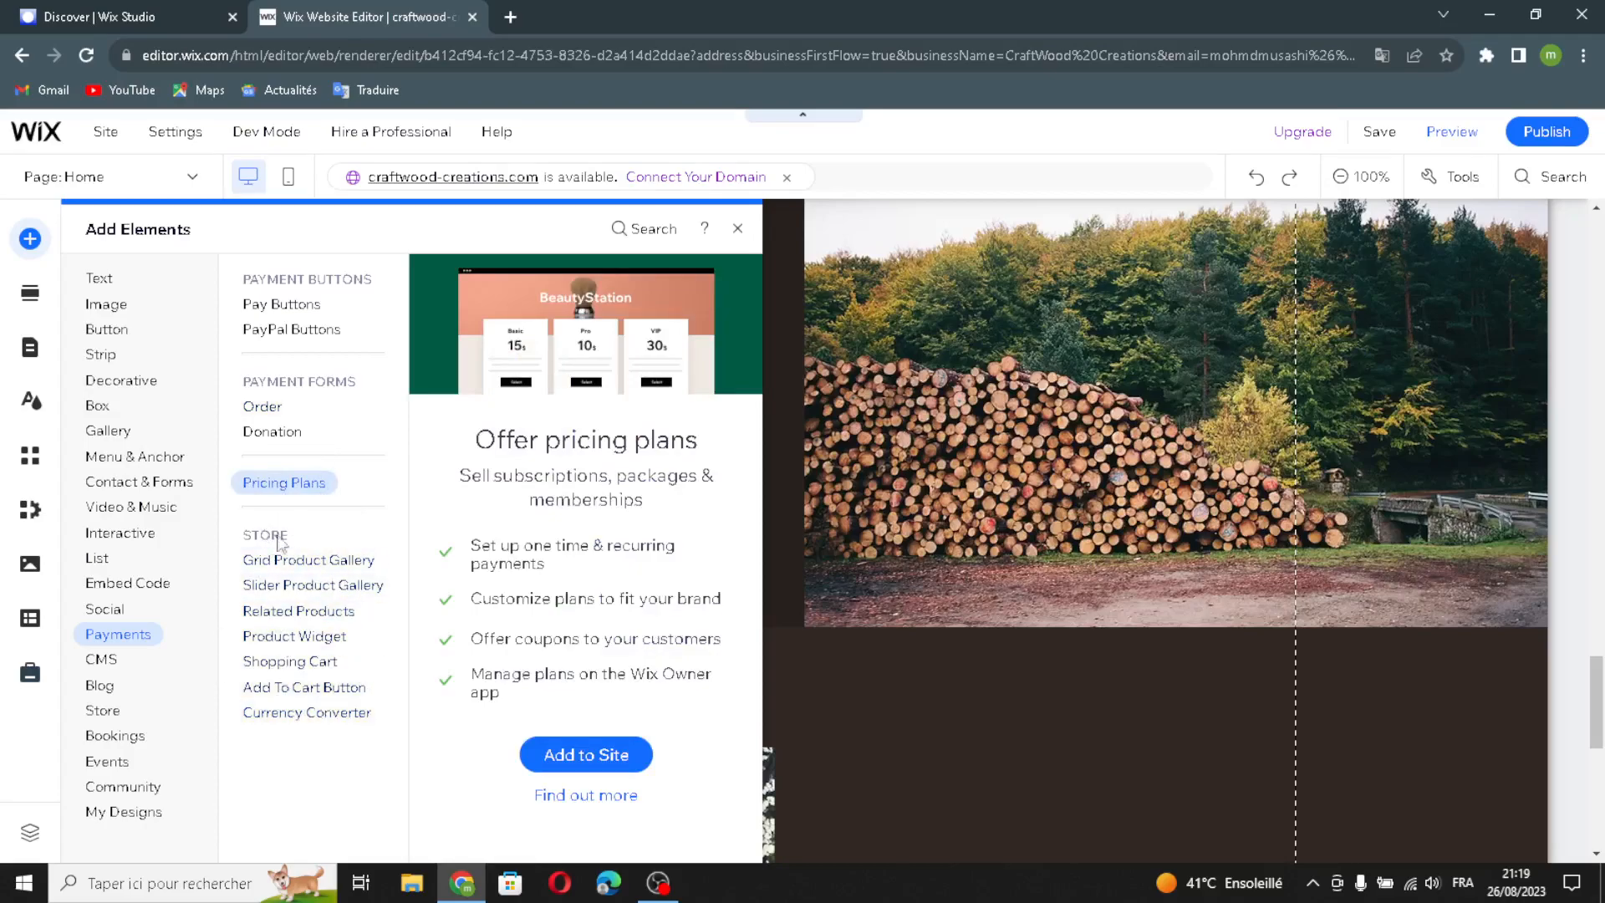
{"action": "left_click", "coordinate": [324, 612]}
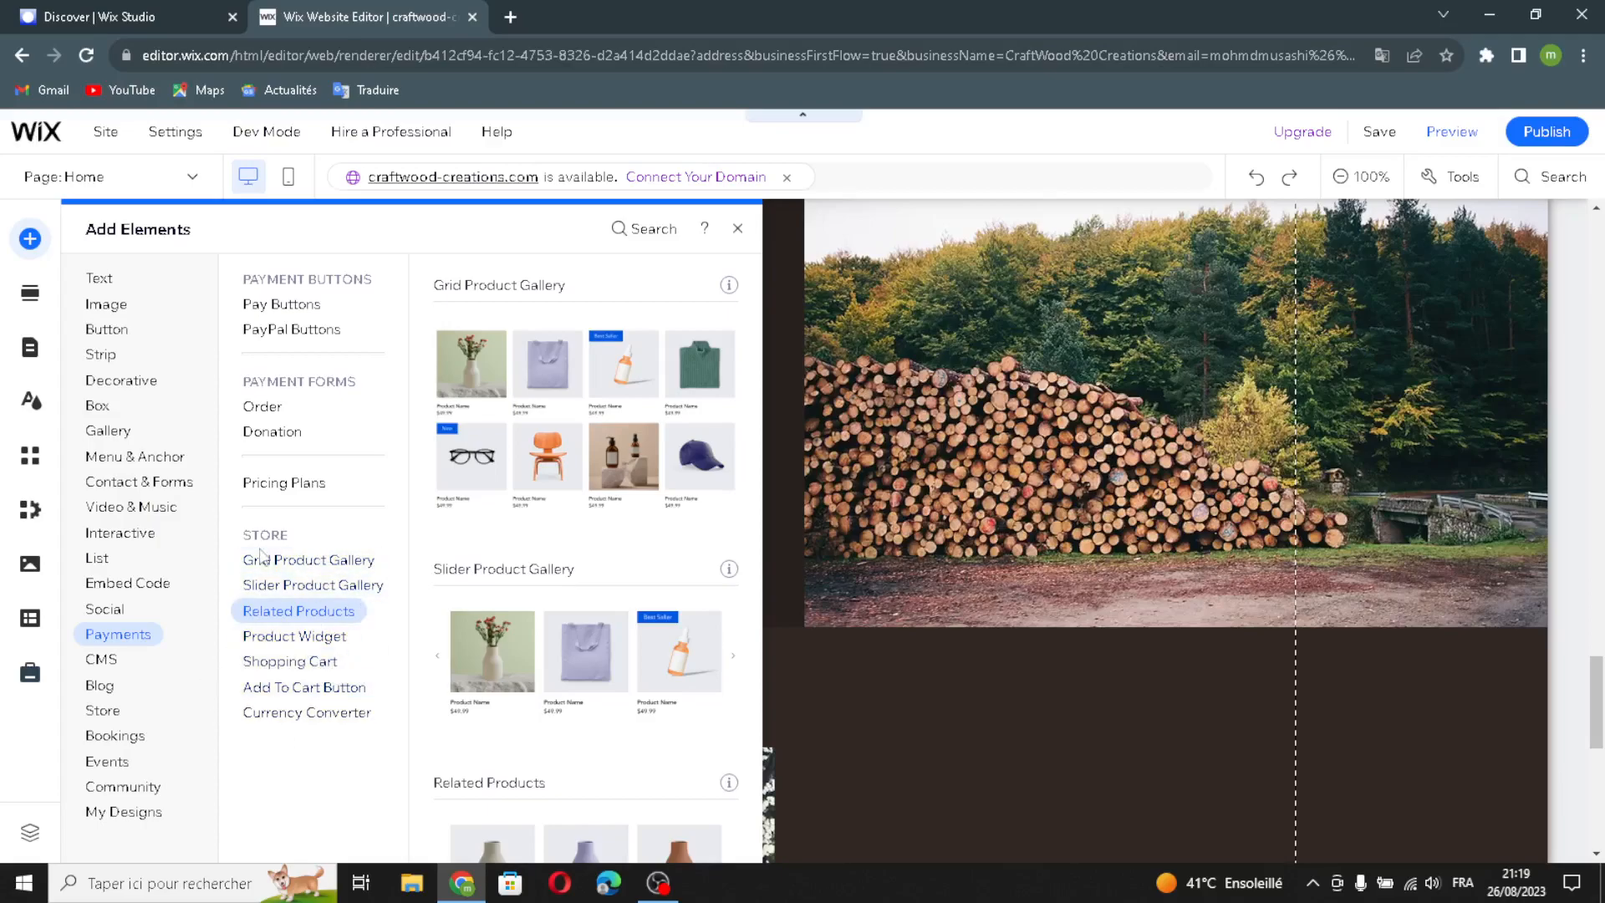
Step: Look through the CMS, blog and store elements available for the site
{"action": "left_click", "coordinate": [97, 661]}
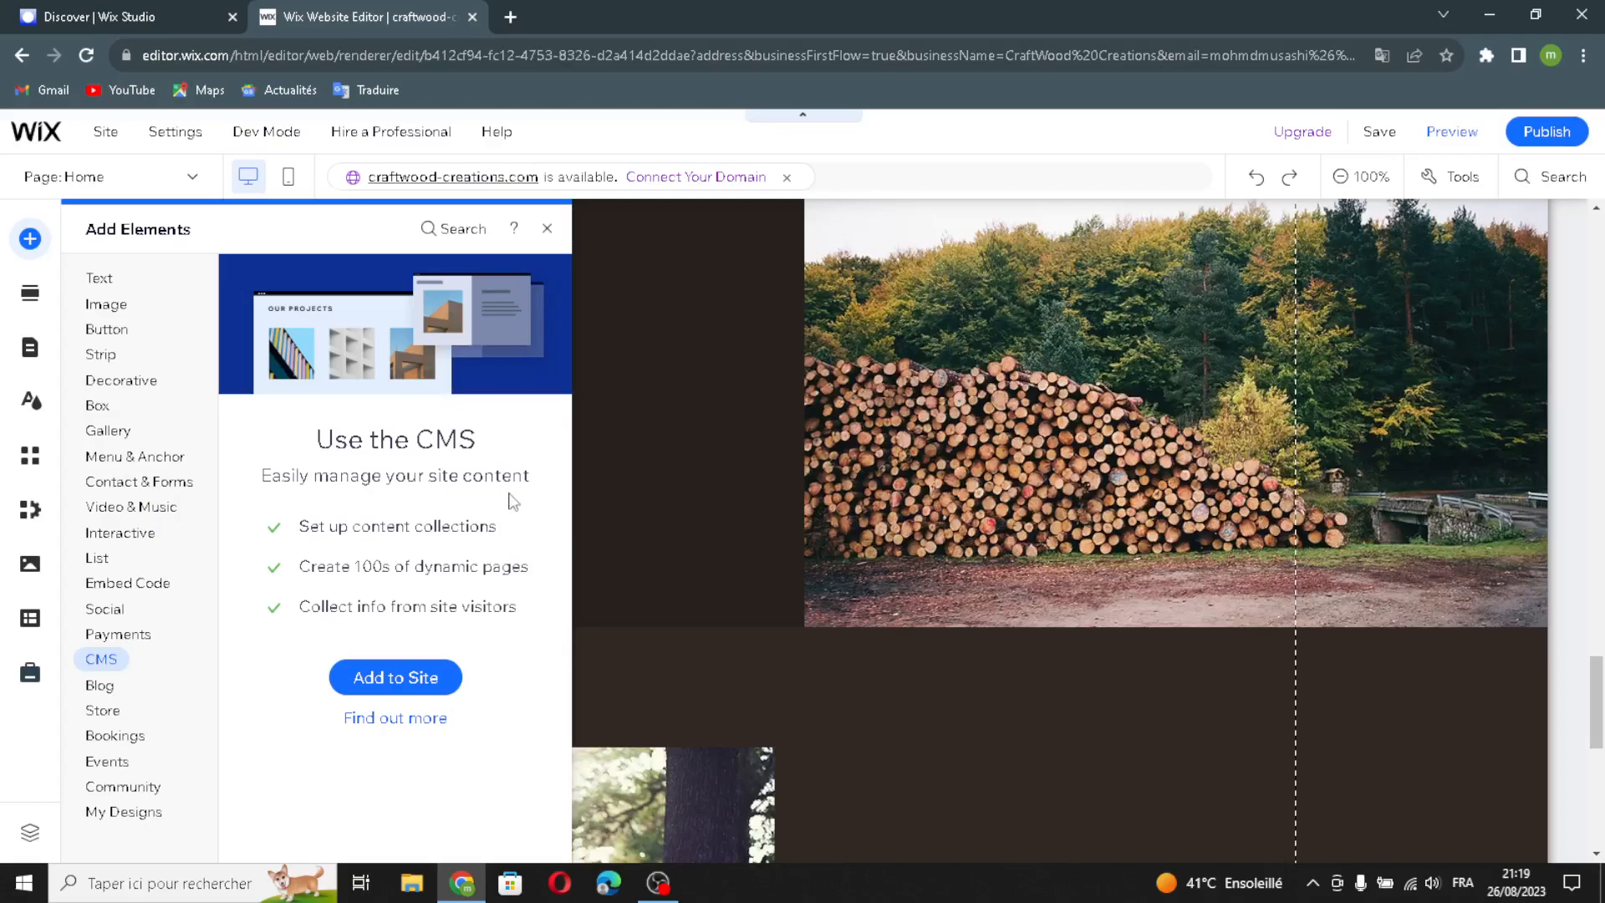
{"action": "left_click", "coordinate": [106, 690]}
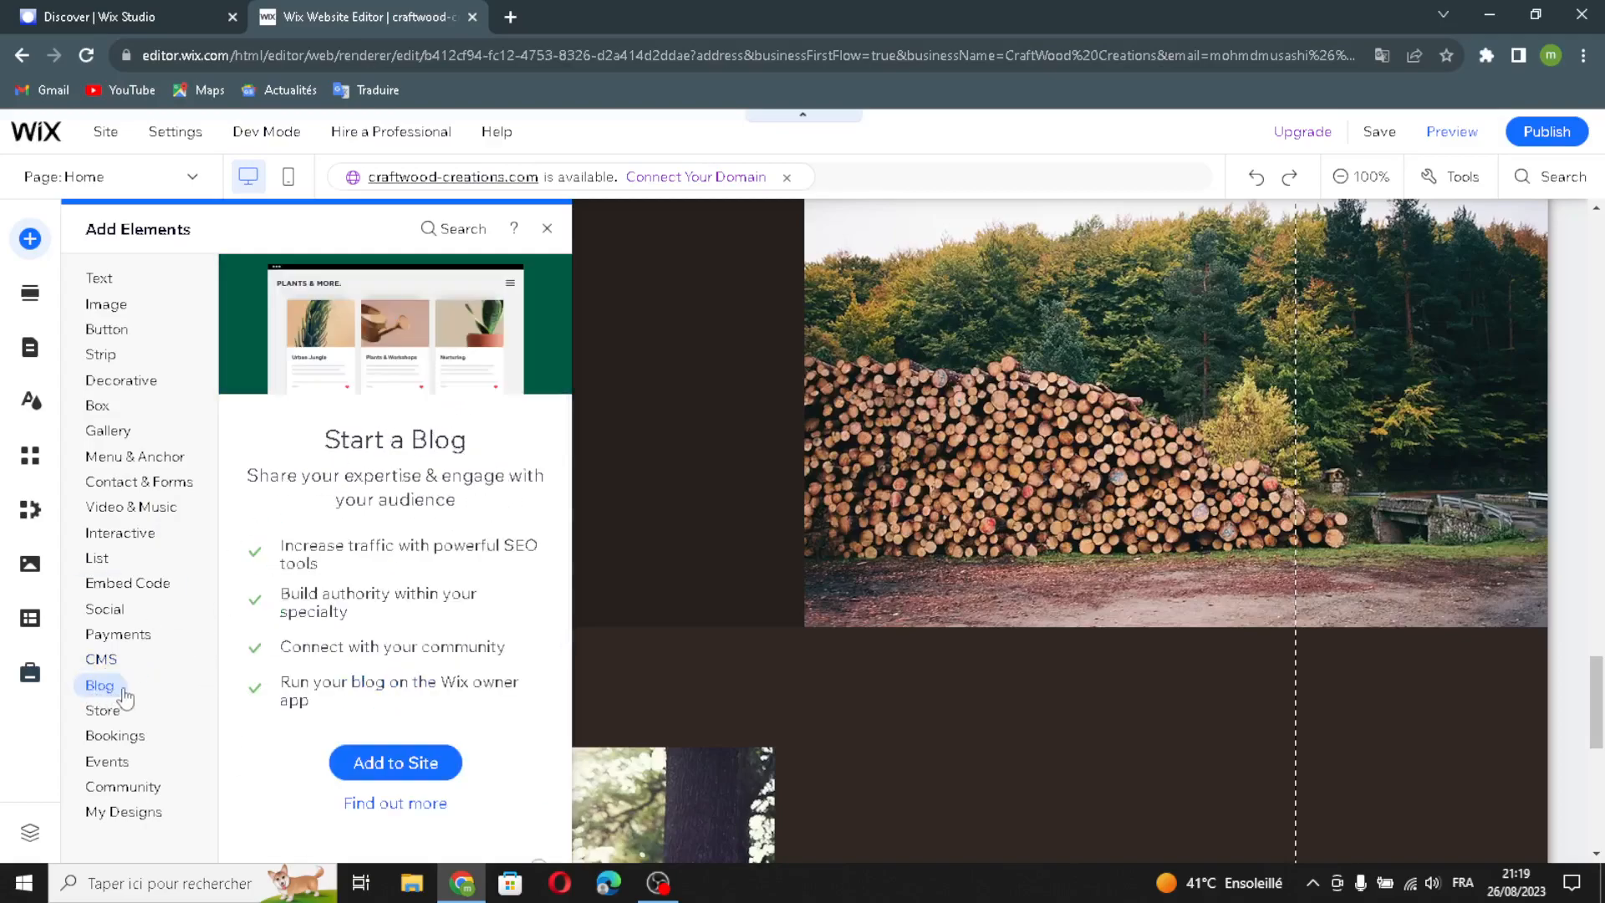
{"action": "mouse_move", "coordinate": [95, 719]}
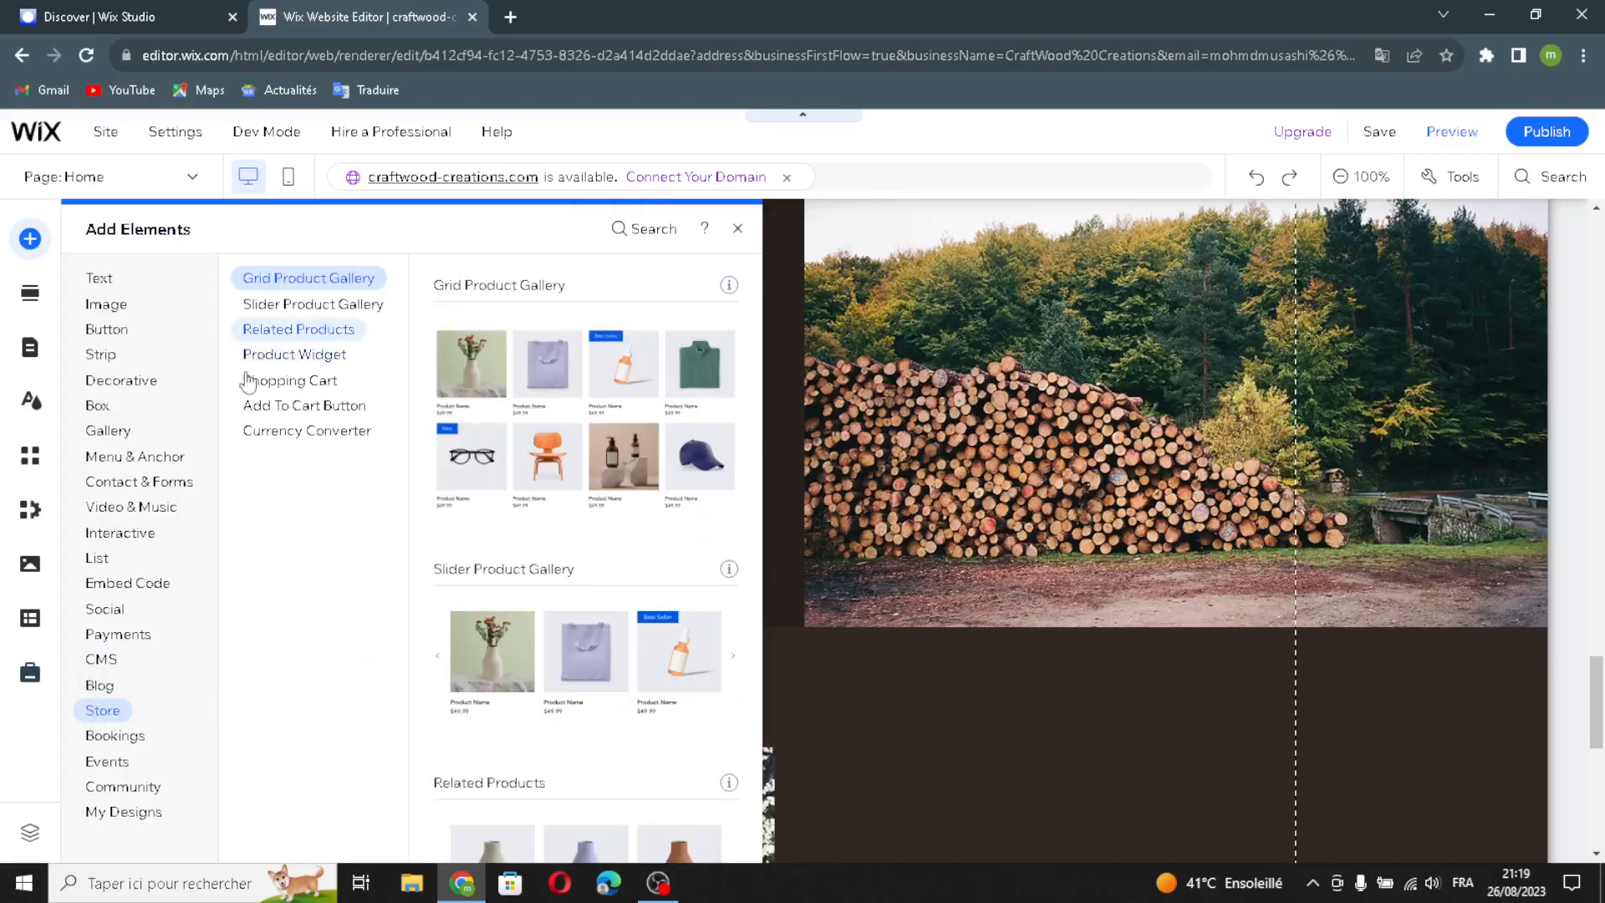
Step: Examine the booking elements, including health waivers and pricing plans, plus the events and saved custom designs categories
{"action": "mouse_move", "coordinate": [121, 744]}
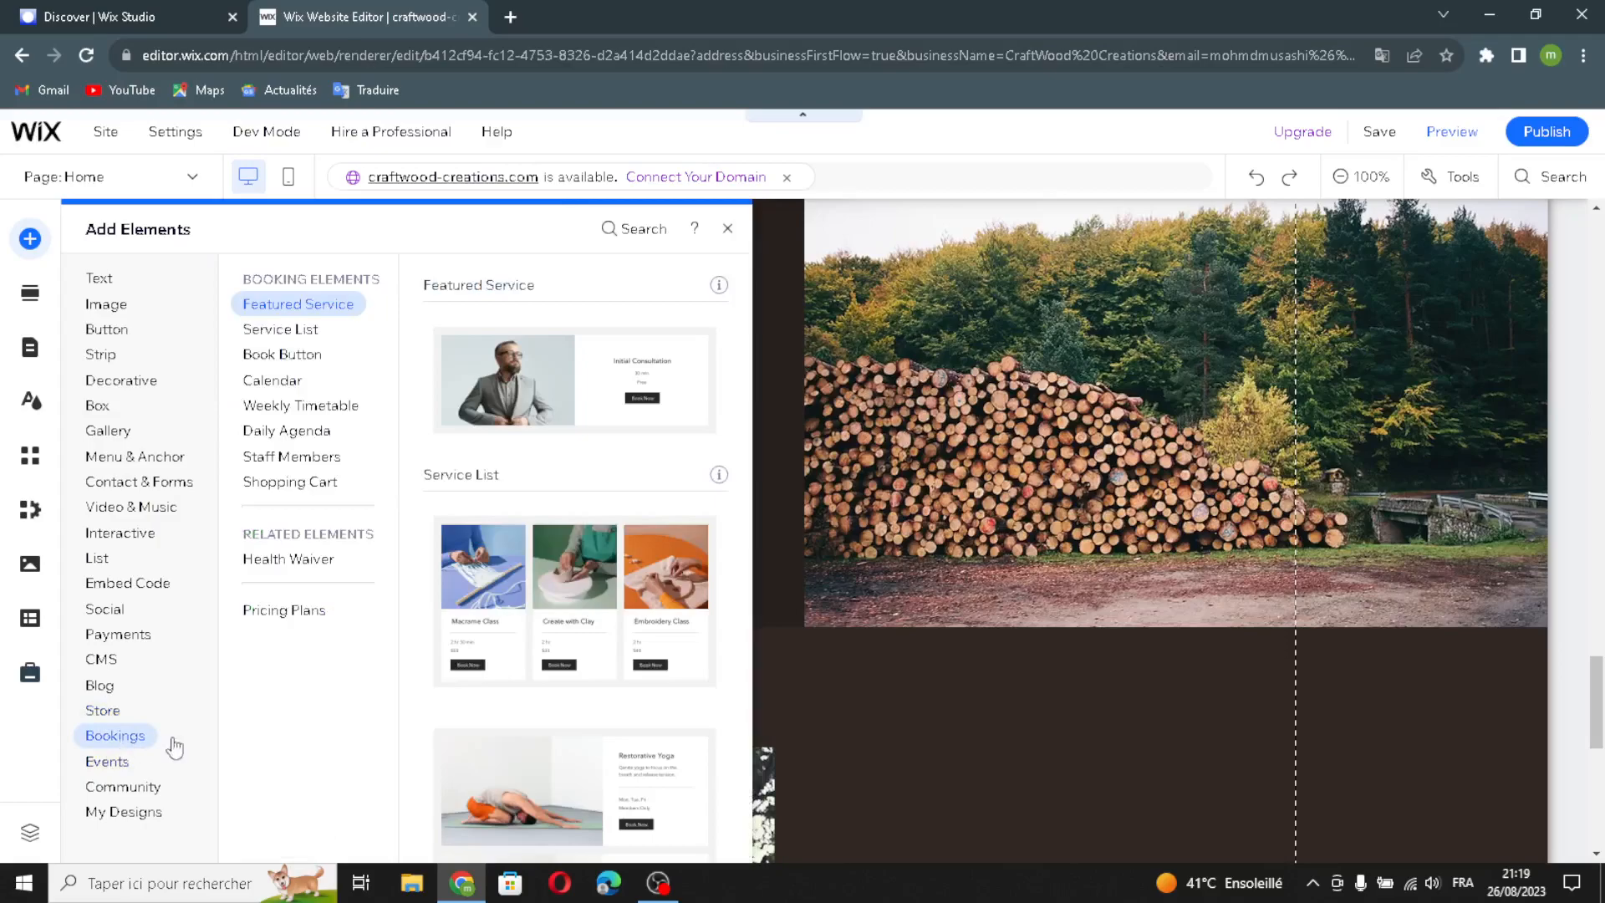
{"action": "left_click", "coordinate": [308, 560]}
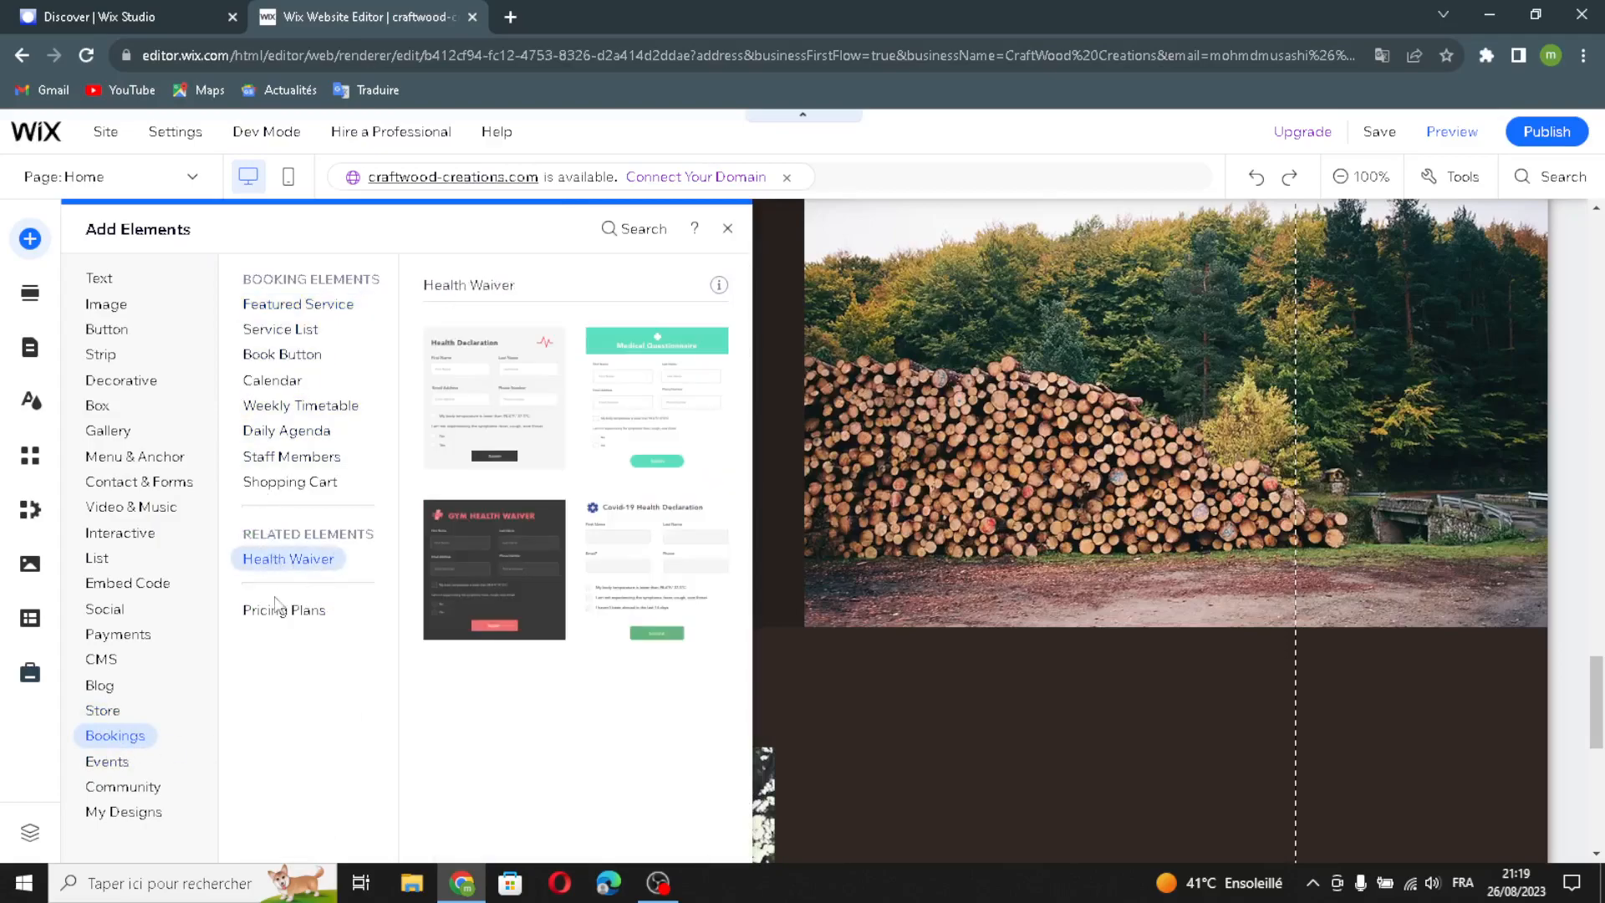
{"action": "left_click", "coordinate": [279, 607]}
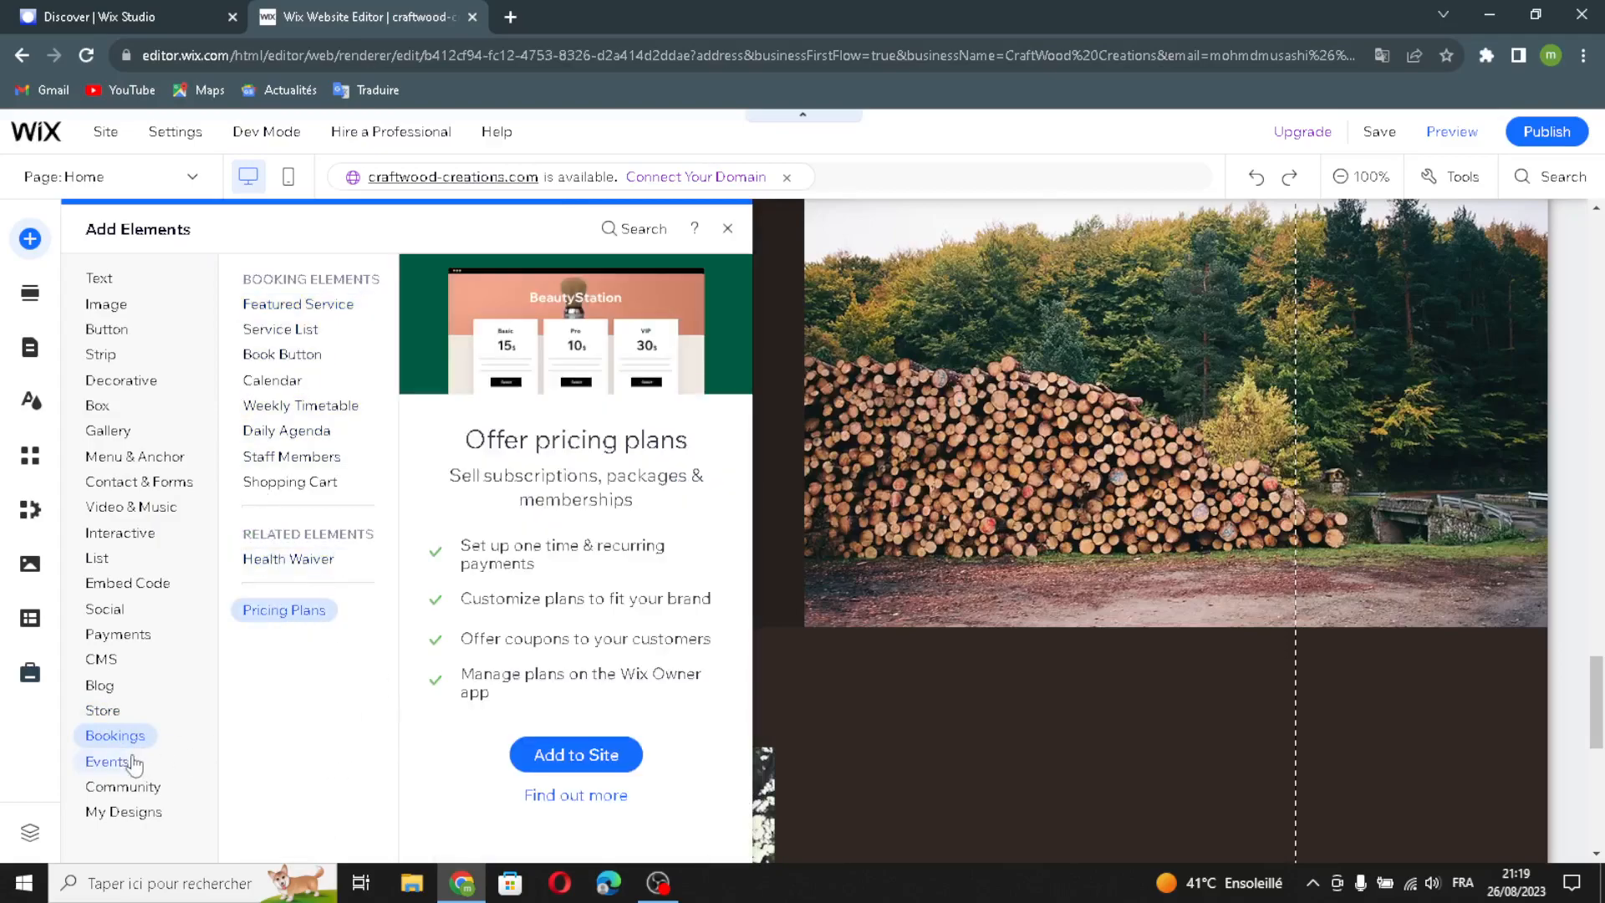
{"action": "mouse_move", "coordinate": [107, 768]}
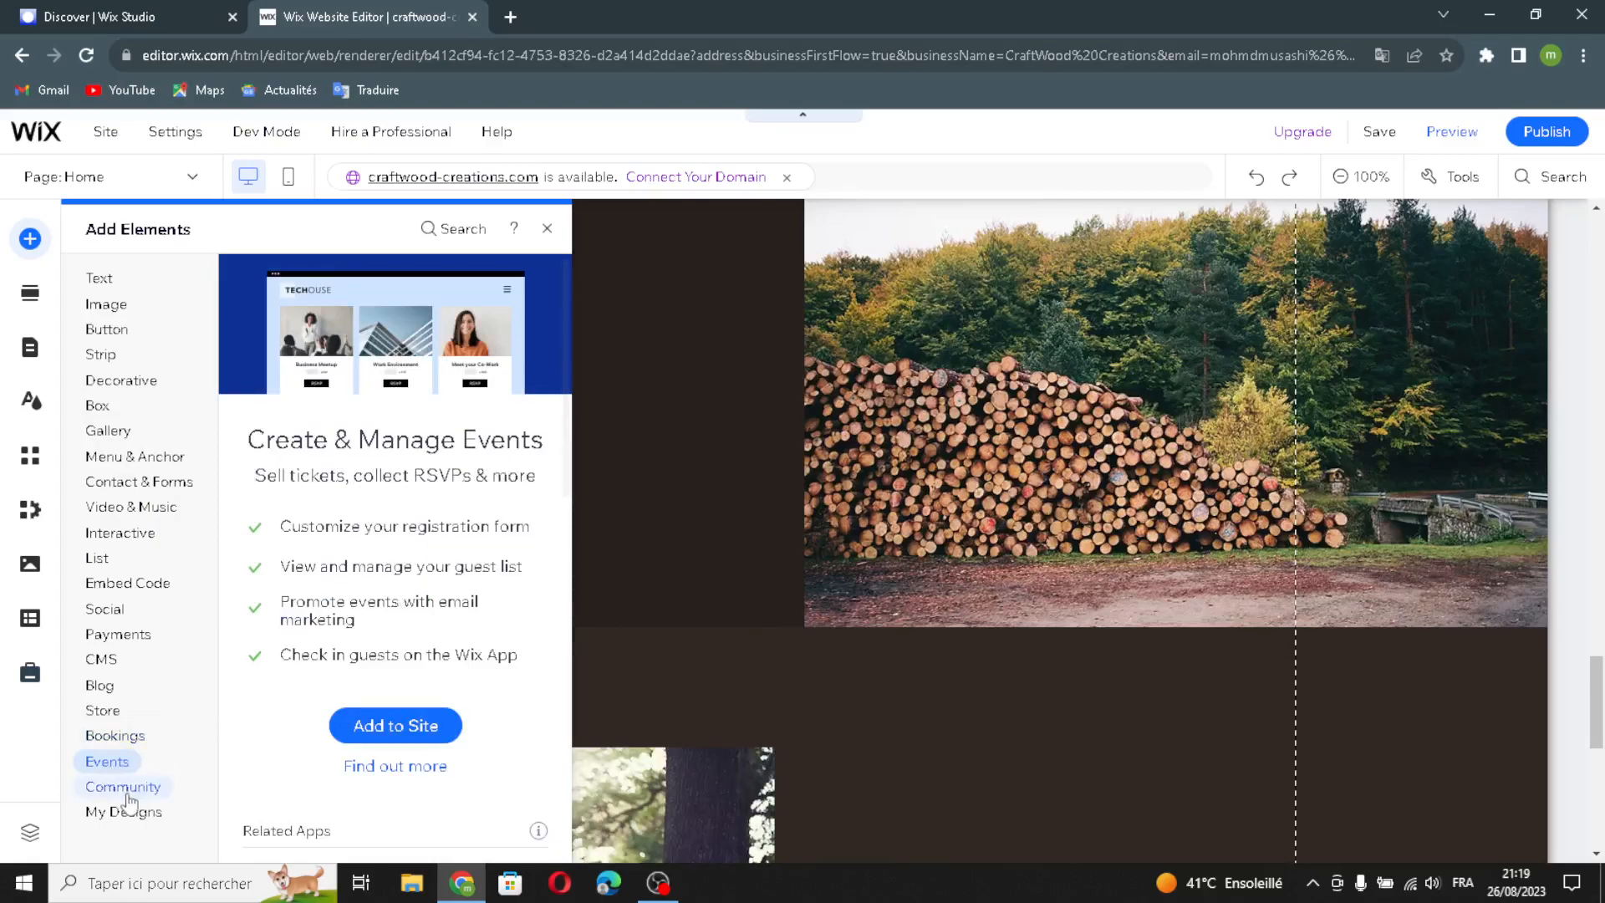
{"action": "mouse_move", "coordinate": [116, 823]}
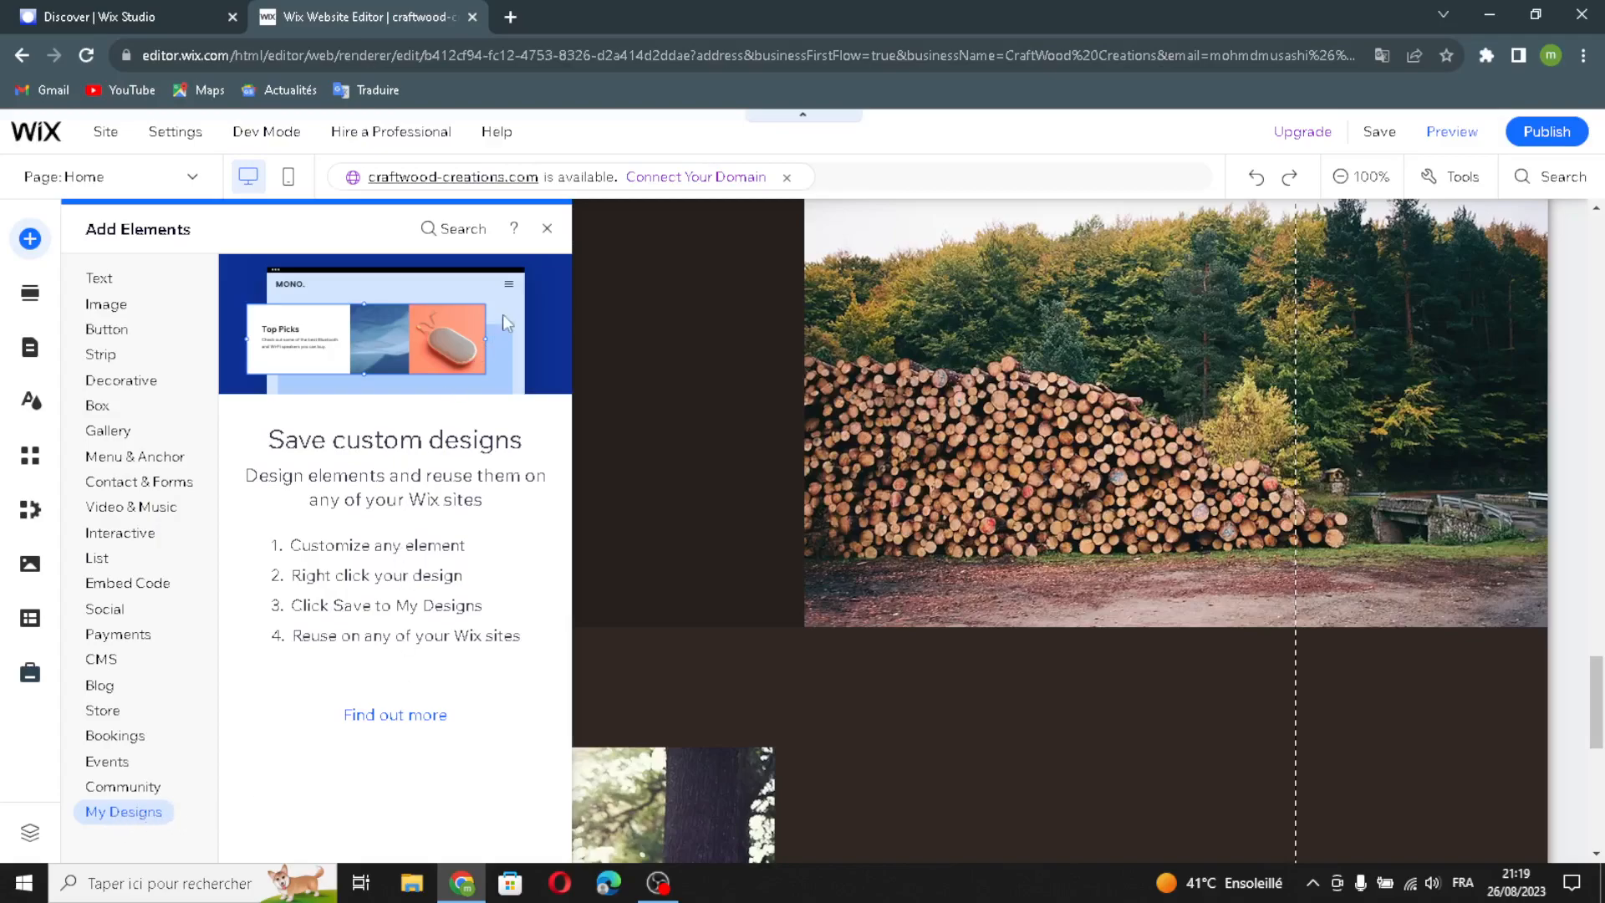
Step: Look over the welcome section templates, the site pages and menu, and the site design options
{"action": "left_click", "coordinate": [32, 294]}
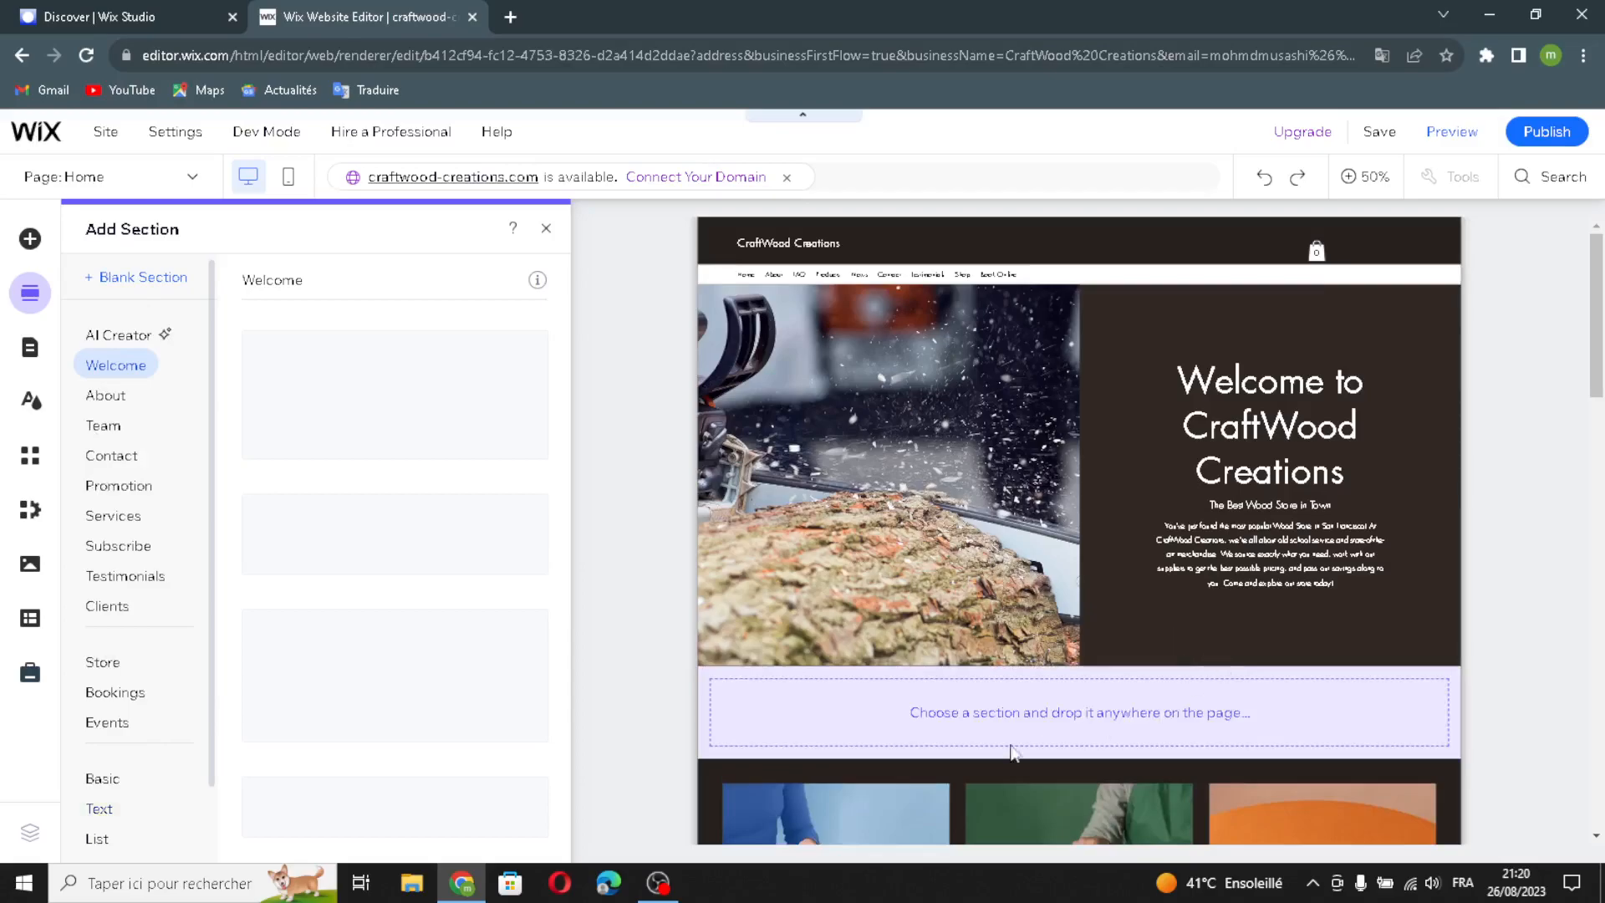
{"action": "scroll", "coordinate": [938, 765], "scroll_direction": "down", "scroll_amount": 1}
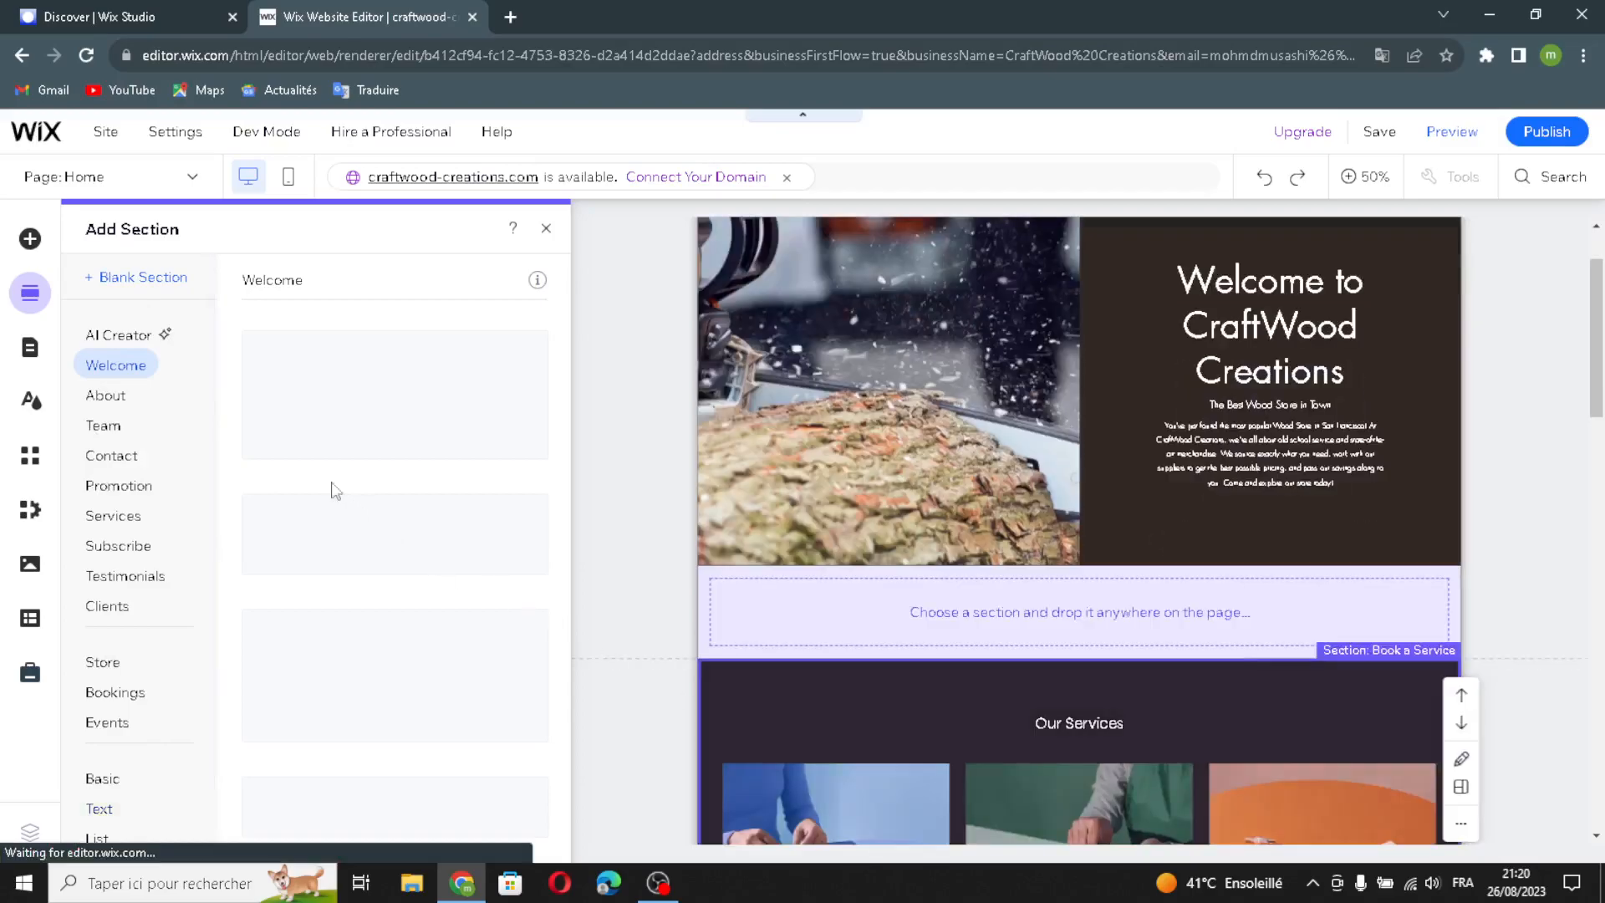
{"action": "left_click", "coordinate": [30, 349]}
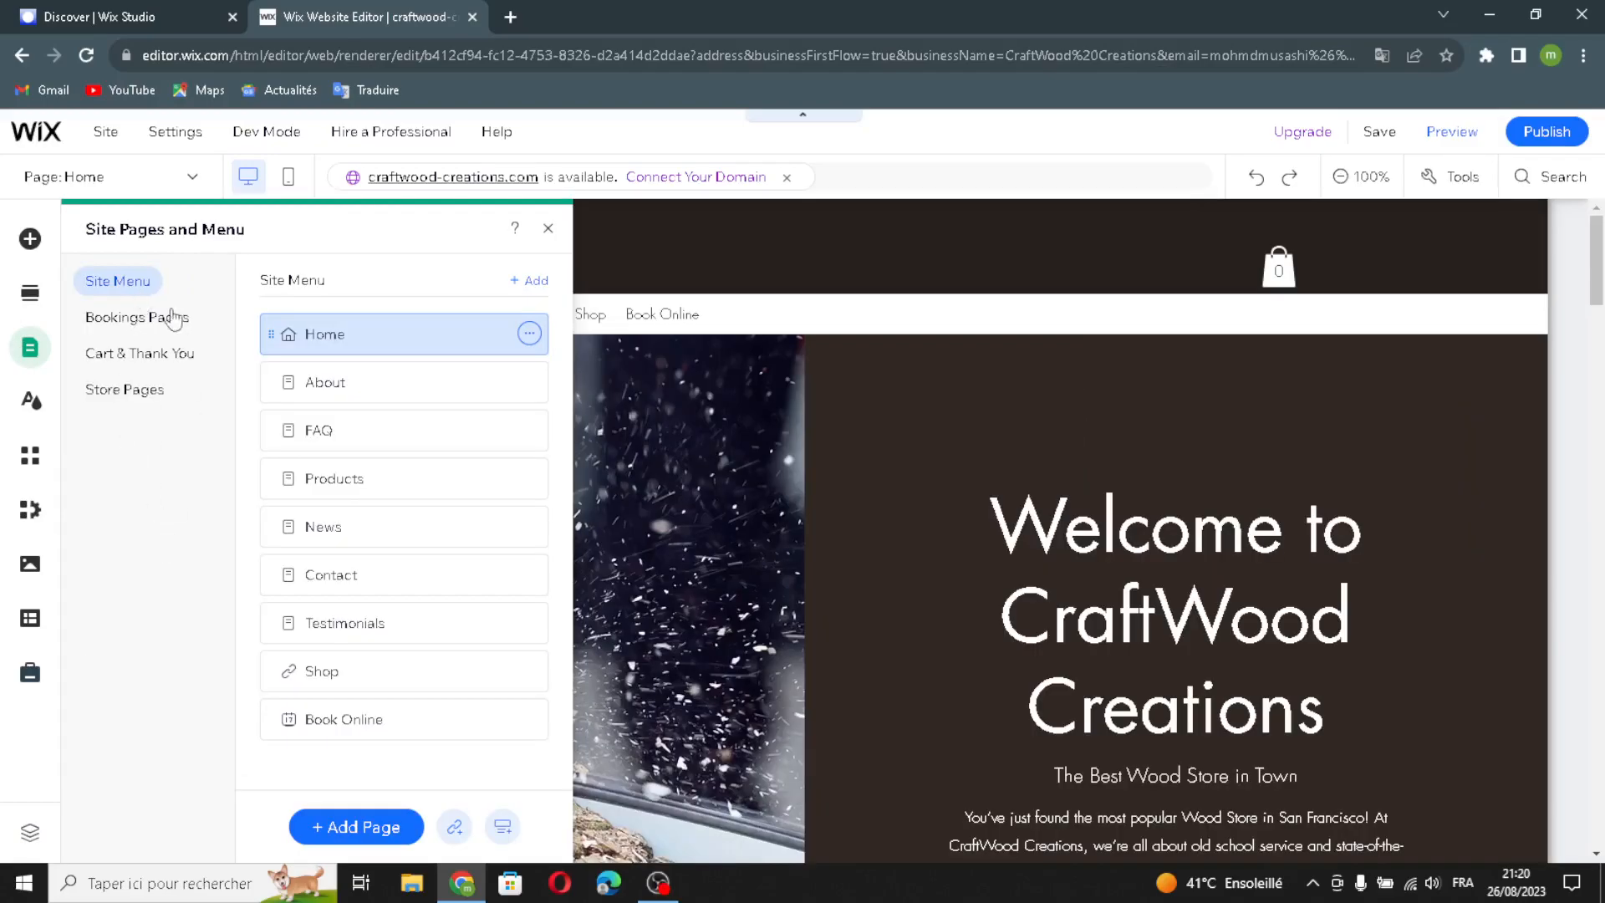
{"action": "left_click", "coordinate": [34, 406]}
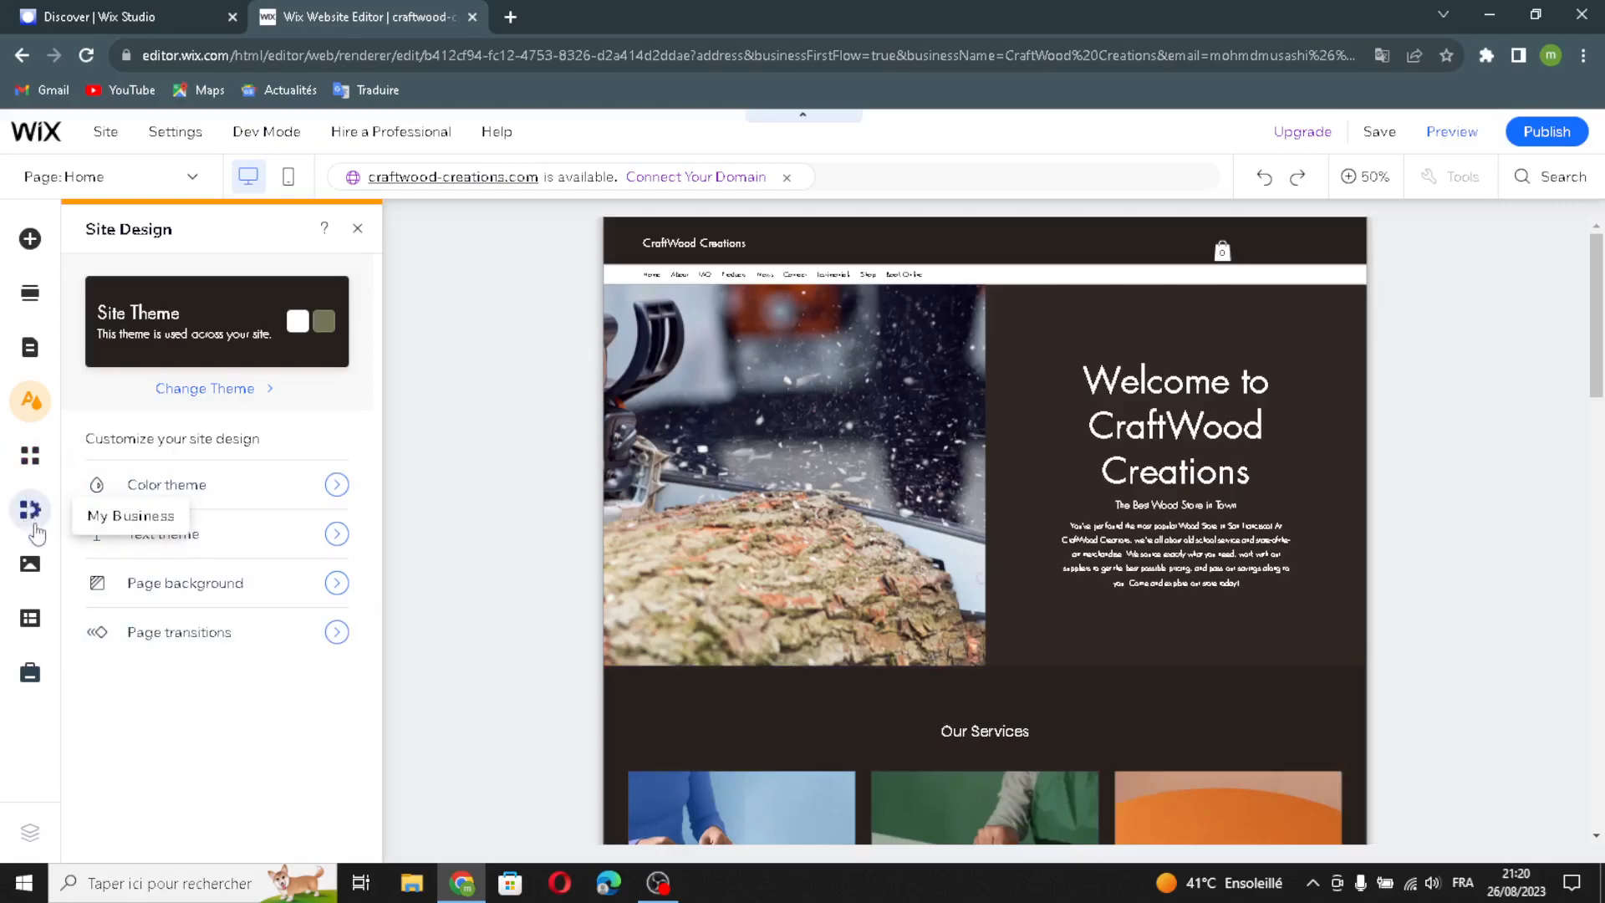
Step: Examine the media options and free Wix images, the CMS introduction, and the marketing and SEO tools
{"action": "left_click", "coordinate": [30, 571]}
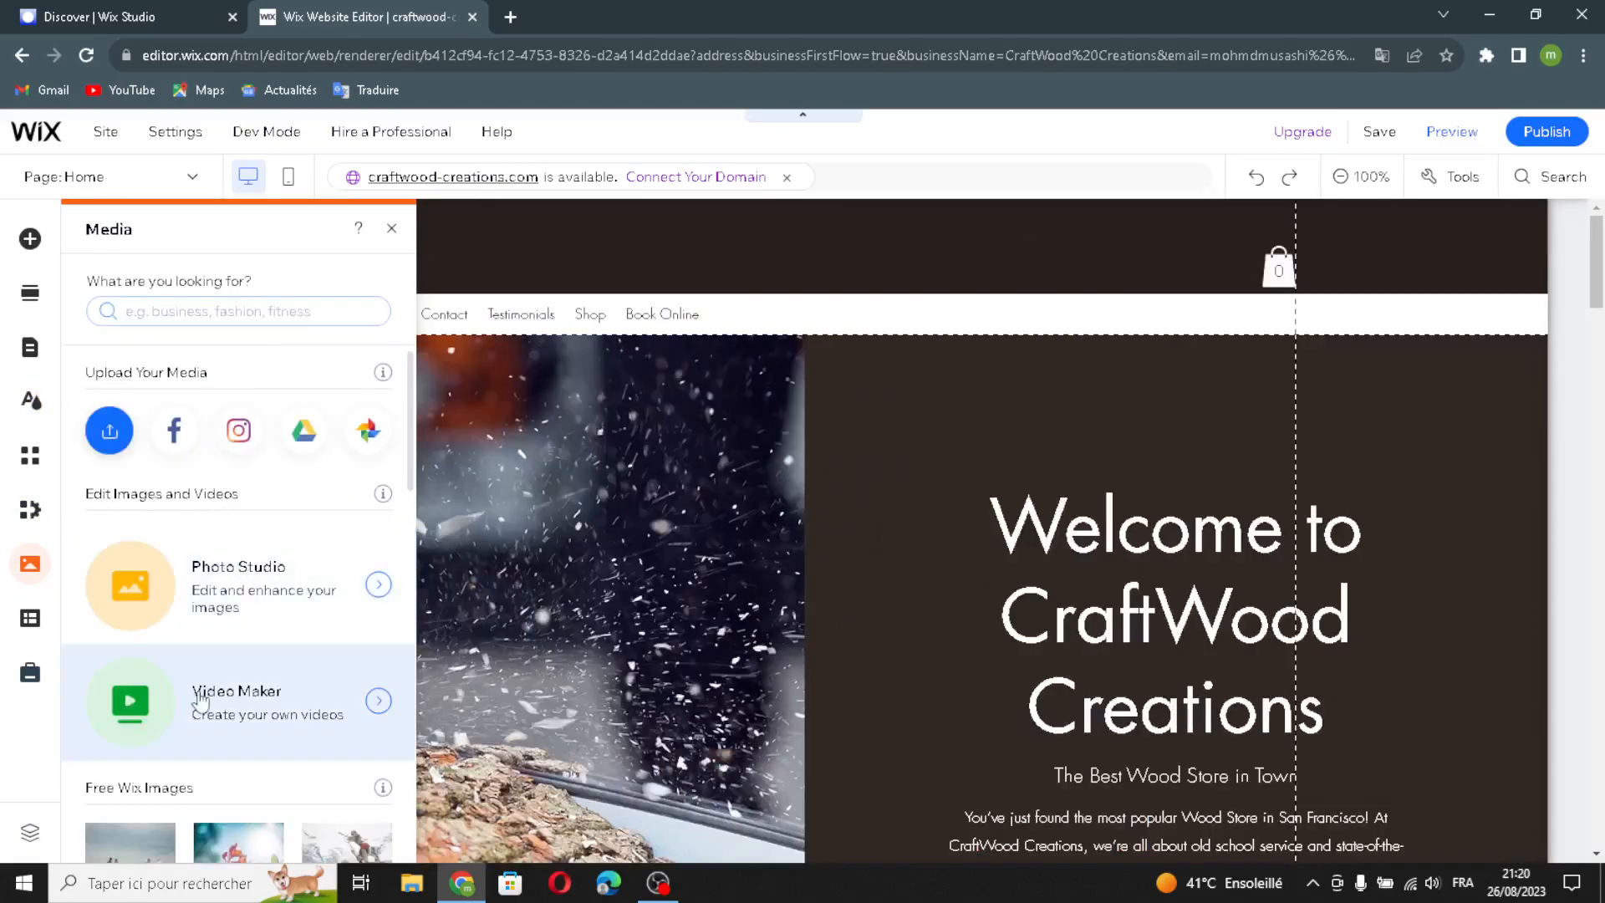
{"action": "scroll", "coordinate": [117, 694], "scroll_direction": "down", "scroll_amount": 2}
{"action": "scroll", "coordinate": [139, 682], "scroll_direction": "down", "scroll_amount": 5}
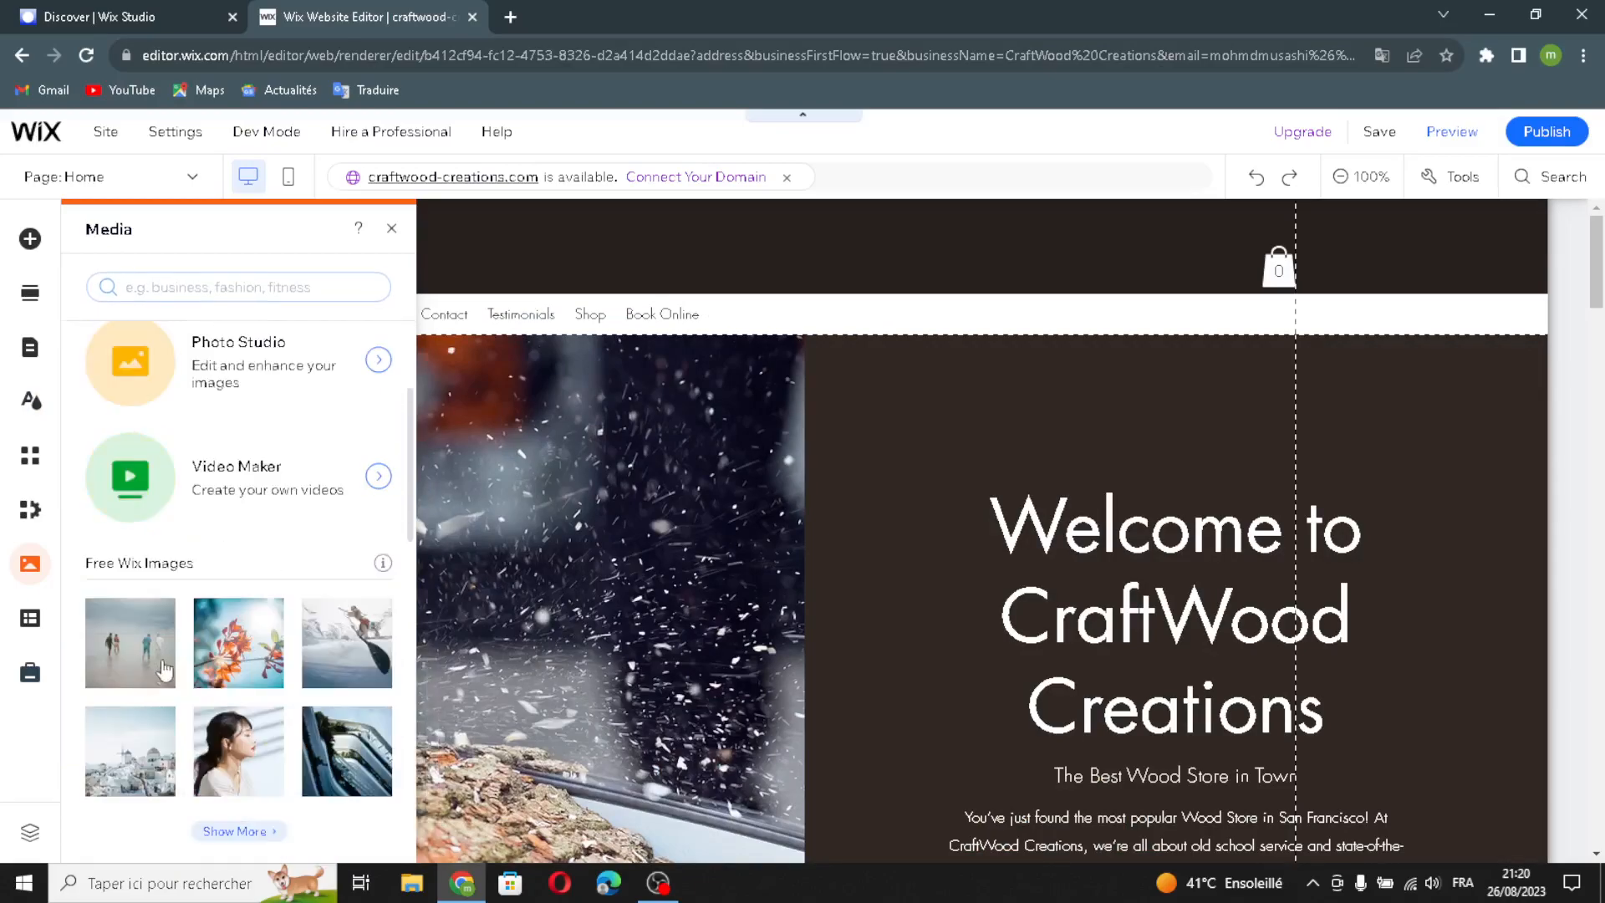
{"action": "left_click", "coordinate": [30, 618]}
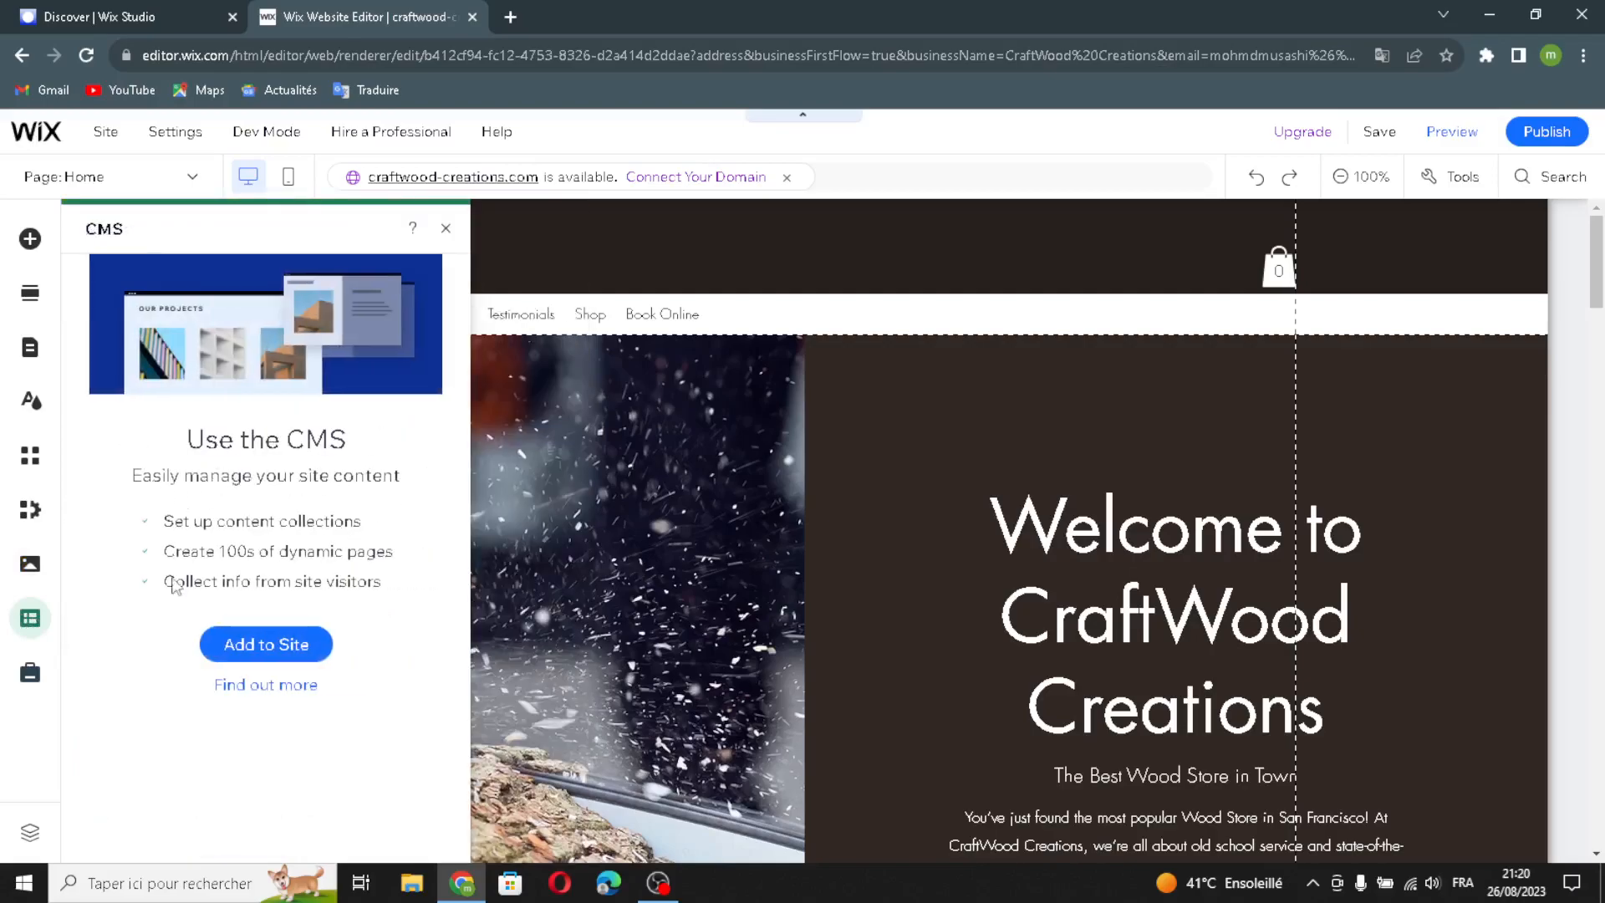
{"action": "left_click", "coordinate": [30, 672]}
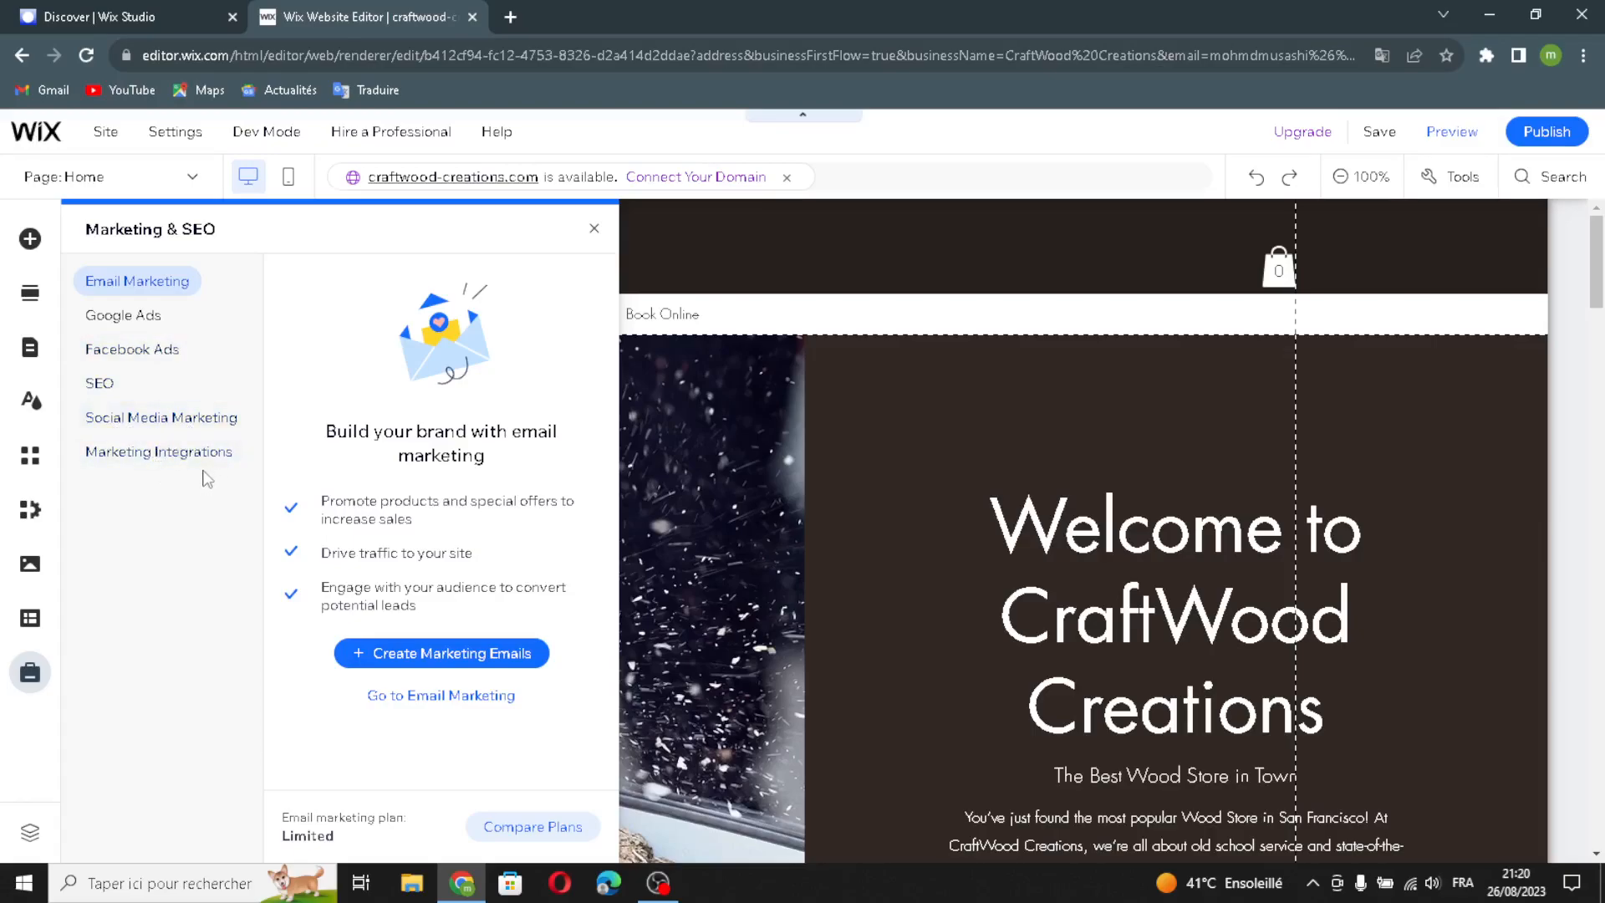
Step: Leave the marketing and SEO tools and publish the CraftWood Creations website
{"action": "left_click", "coordinate": [594, 230]}
{"action": "scroll", "coordinate": [683, 446], "scroll_direction": "down", "scroll_amount": 5}
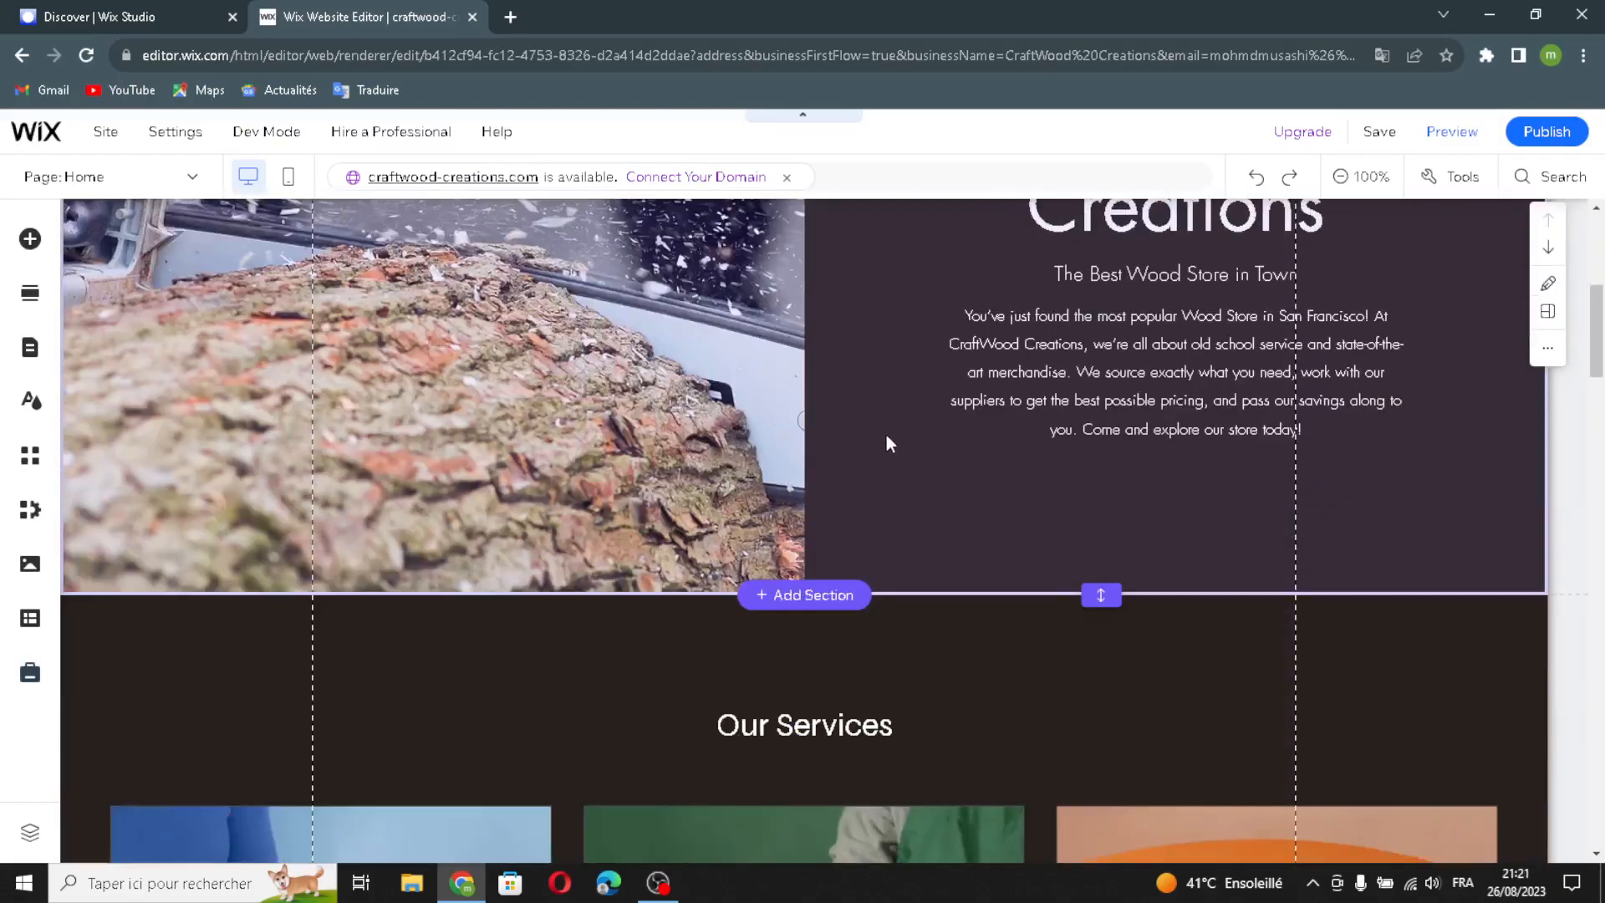
{"action": "left_click", "coordinate": [1520, 151]}
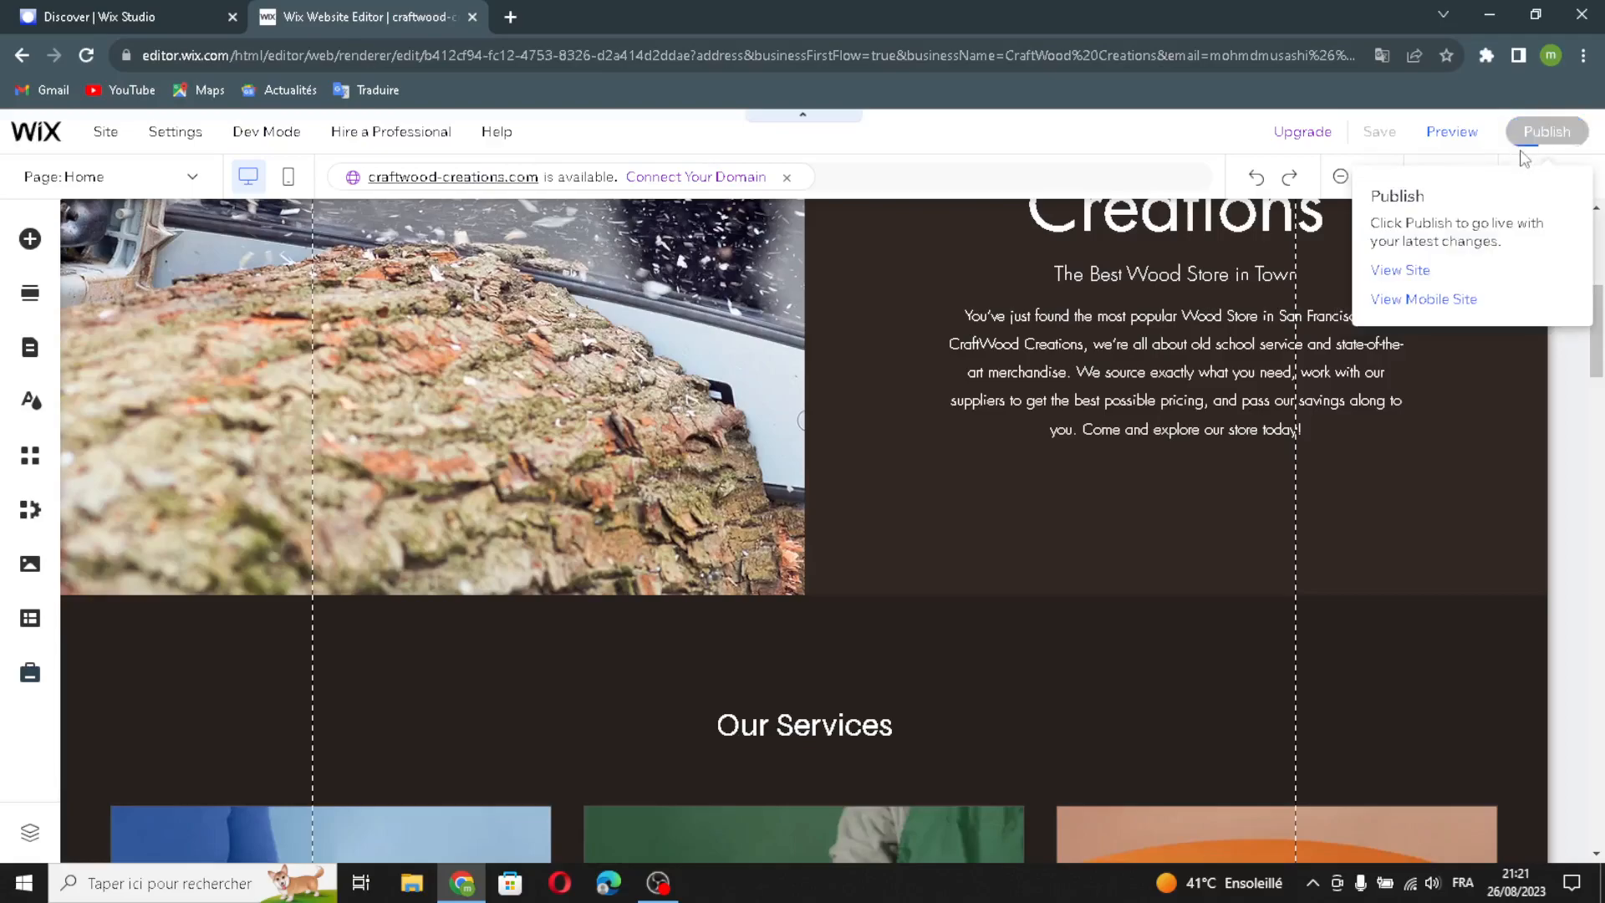